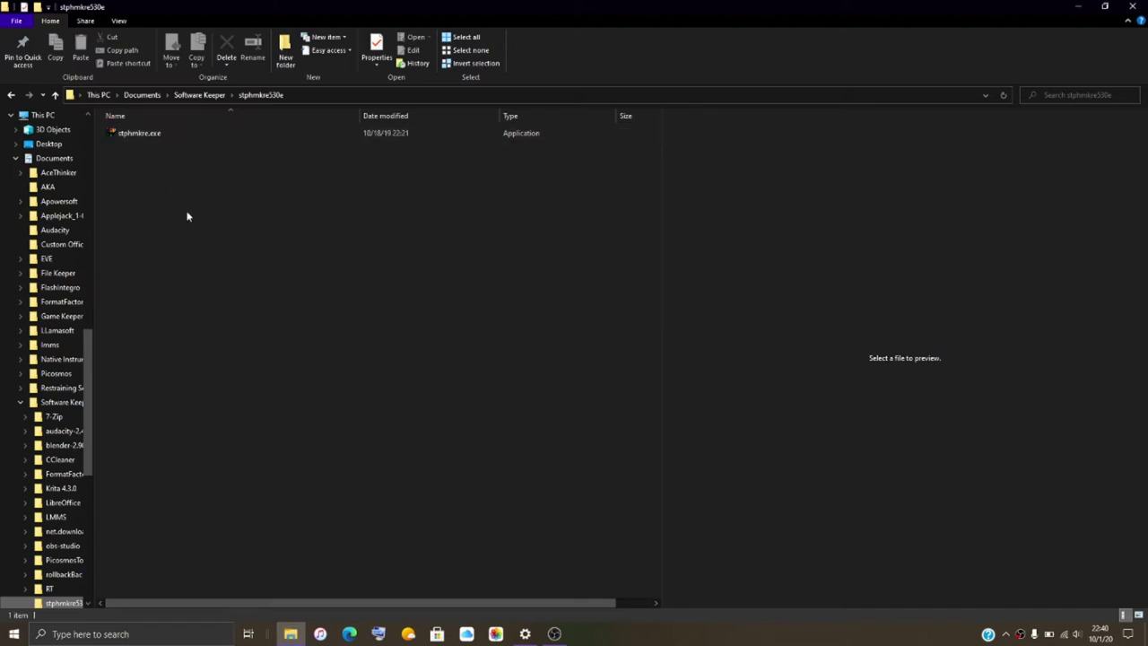
Launch StereoPhoto Maker from stphmkre.exe in the stphmkre530e folder and maximise its window.
double_click(177, 135)
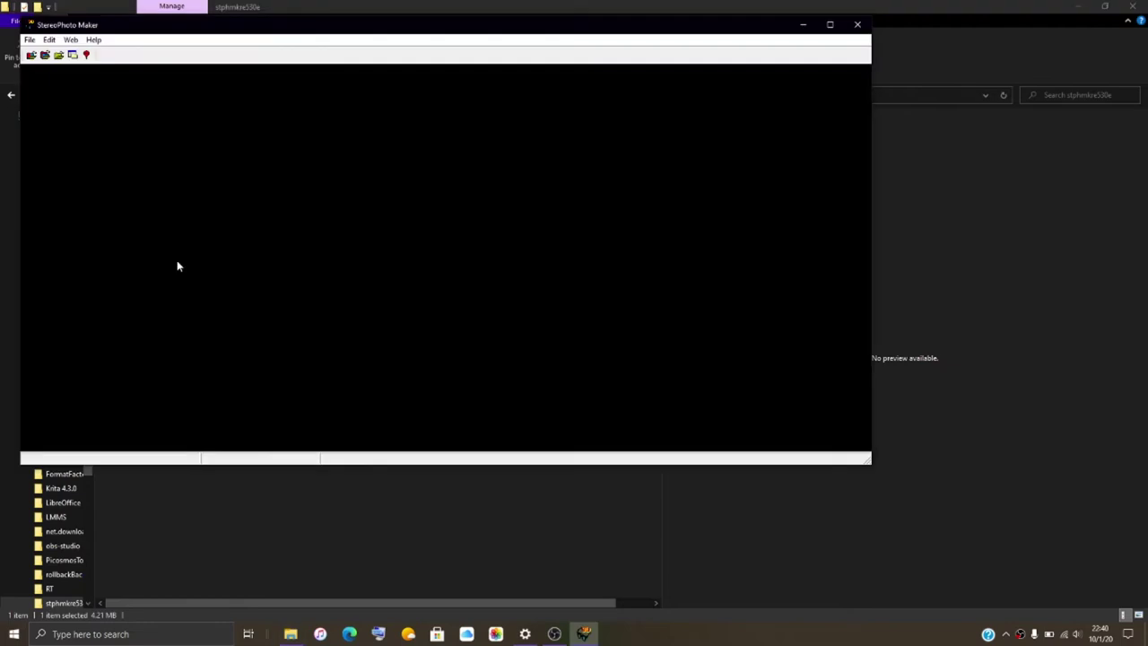
left_click(829, 25)
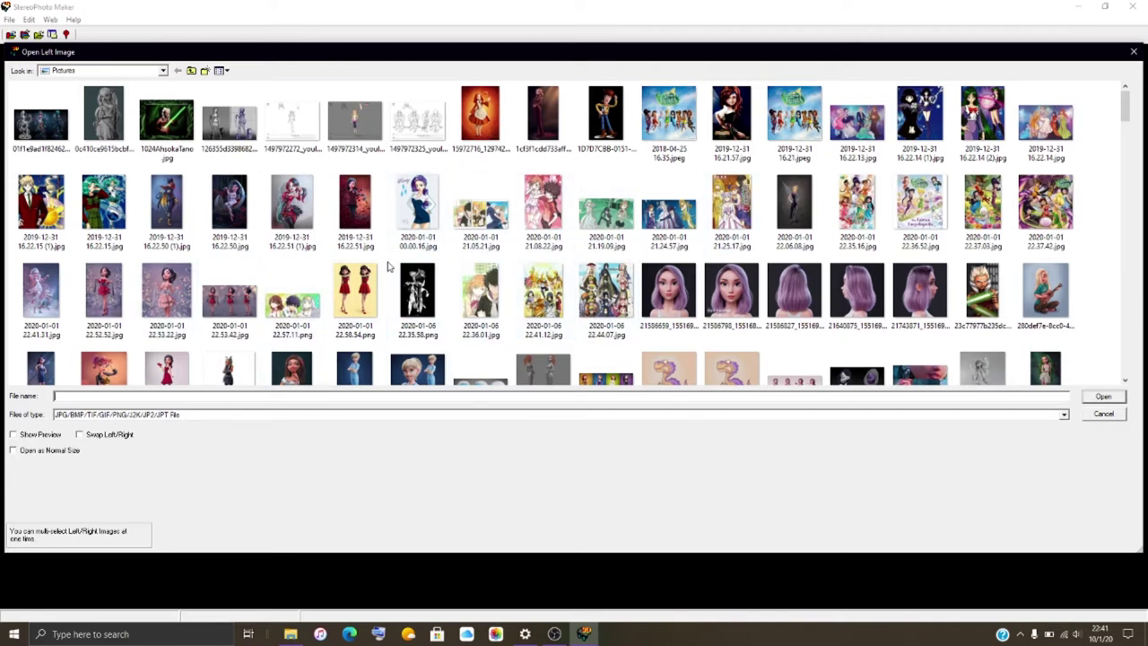
Select leticia-gillett-jane-artstation.jpg in the Pictures folder as the left image.
scroll(377, 314, "down", 3)
scroll(357, 367, "up", 3)
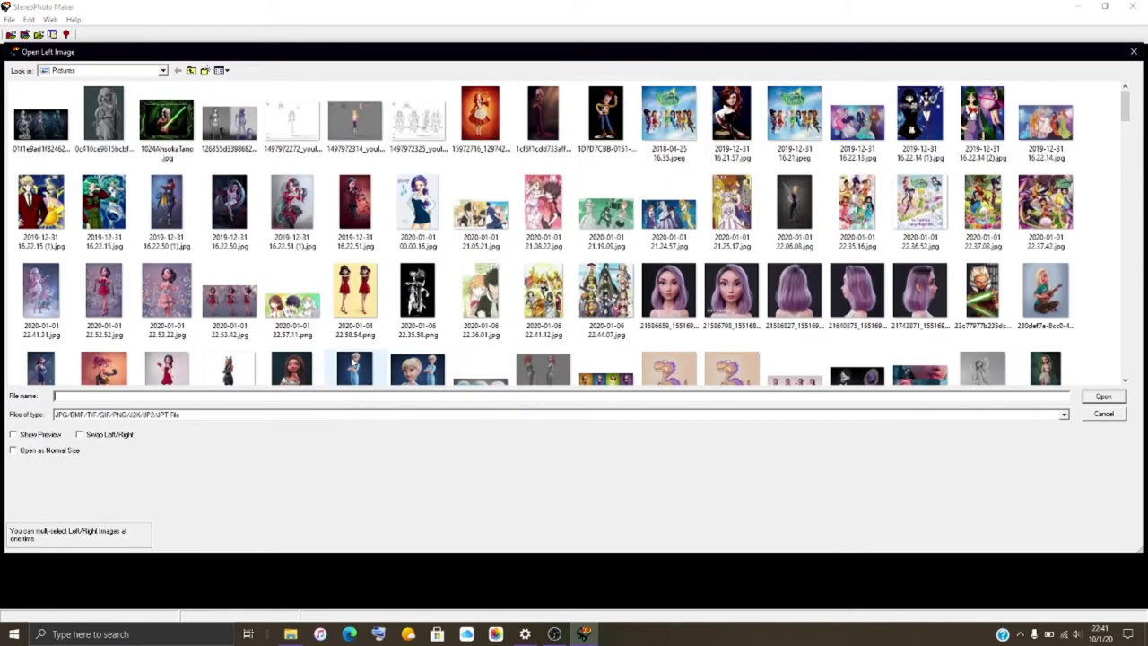
mouse_move(583, 637)
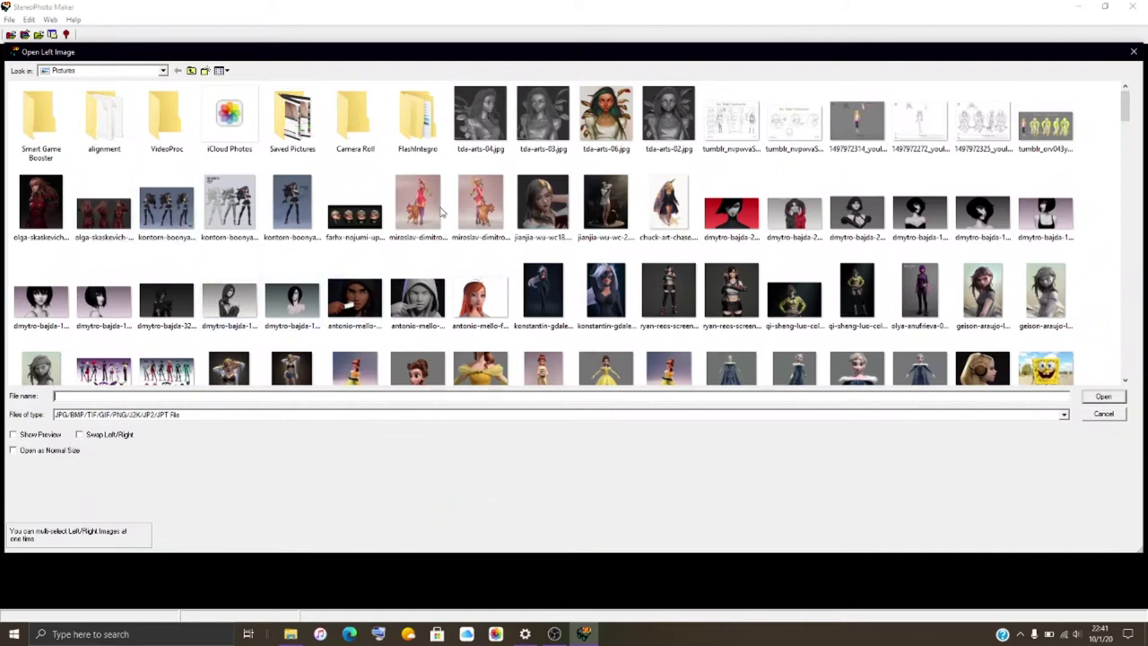
scroll(762, 261, "down", 3)
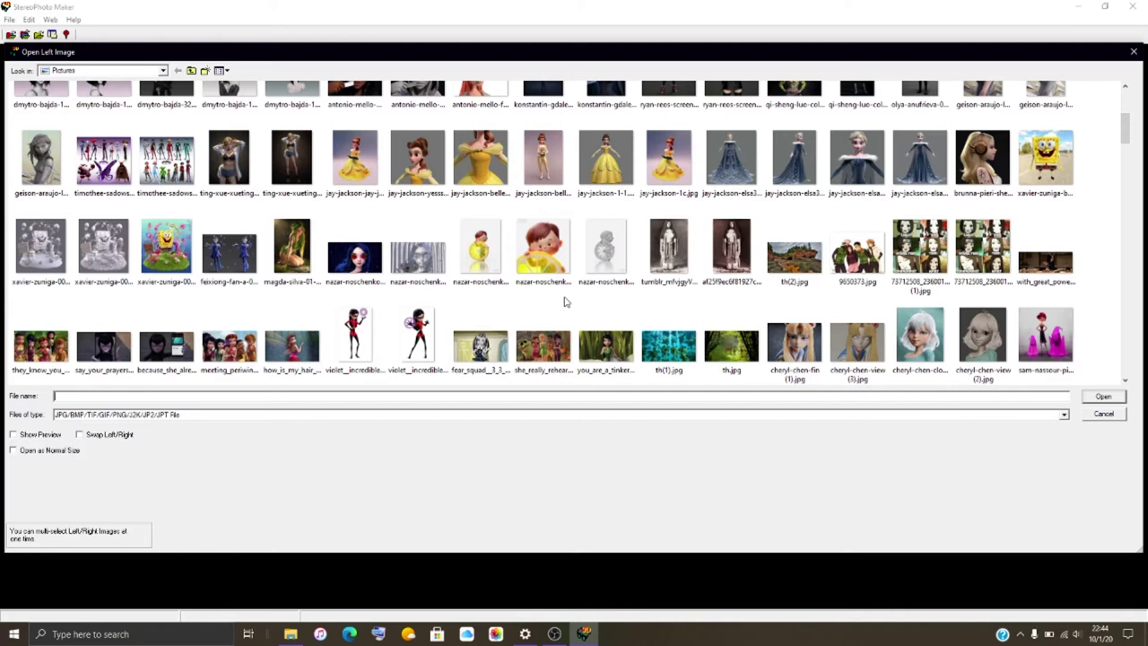
scroll(562, 303, "up", 3)
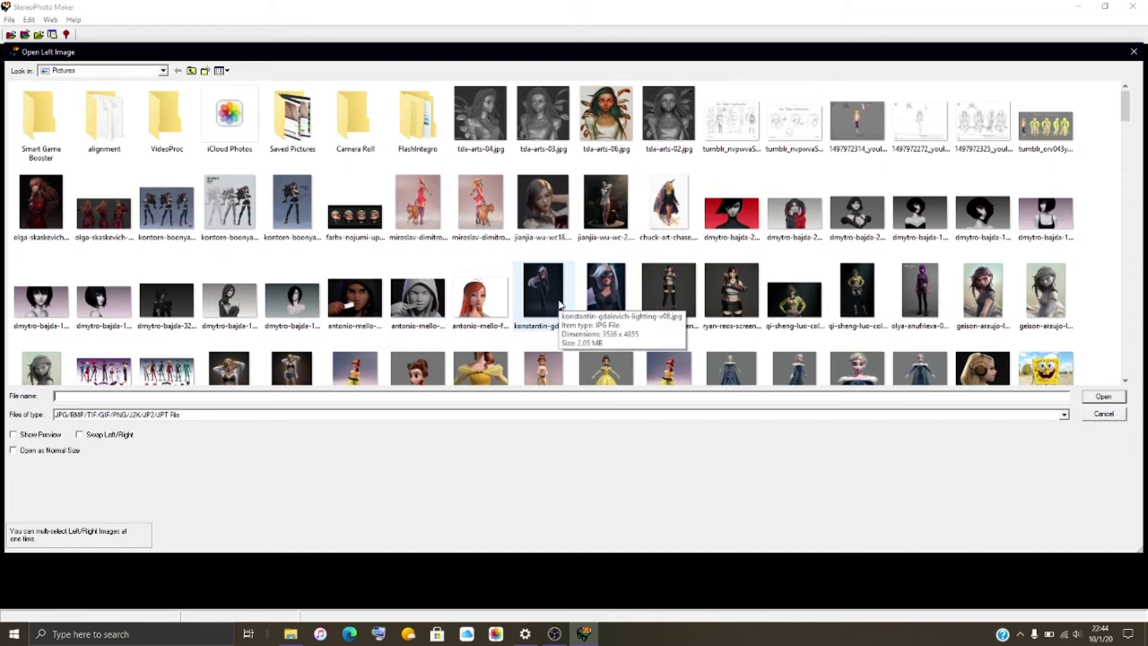
scroll(563, 305, "down", 3)
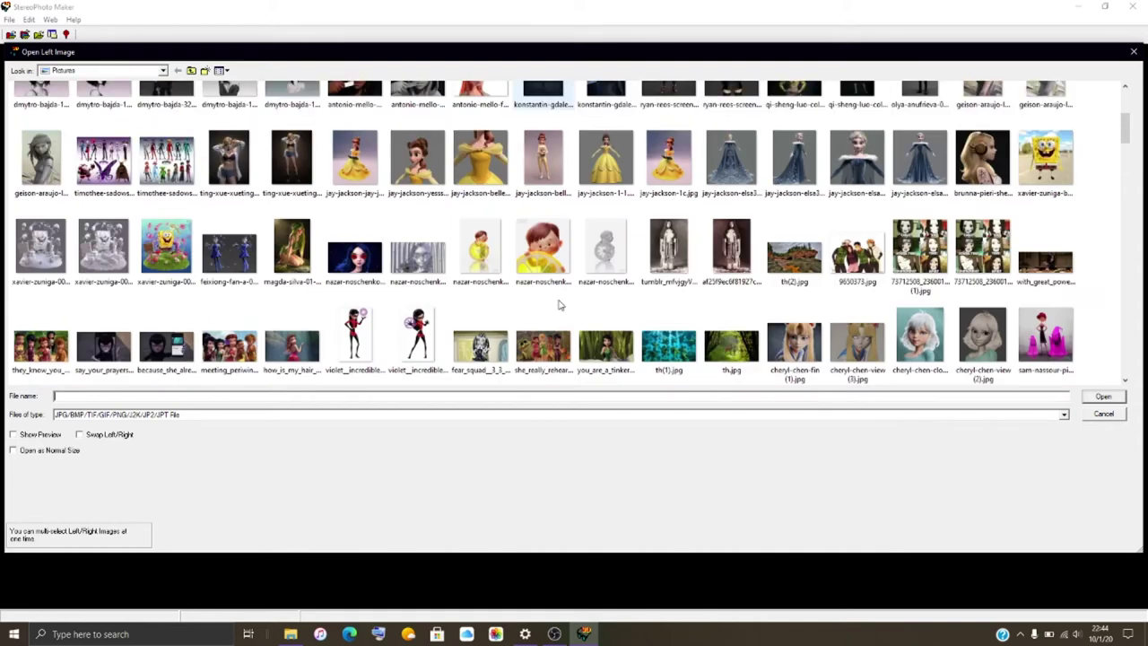
scroll(558, 305, "down", 3)
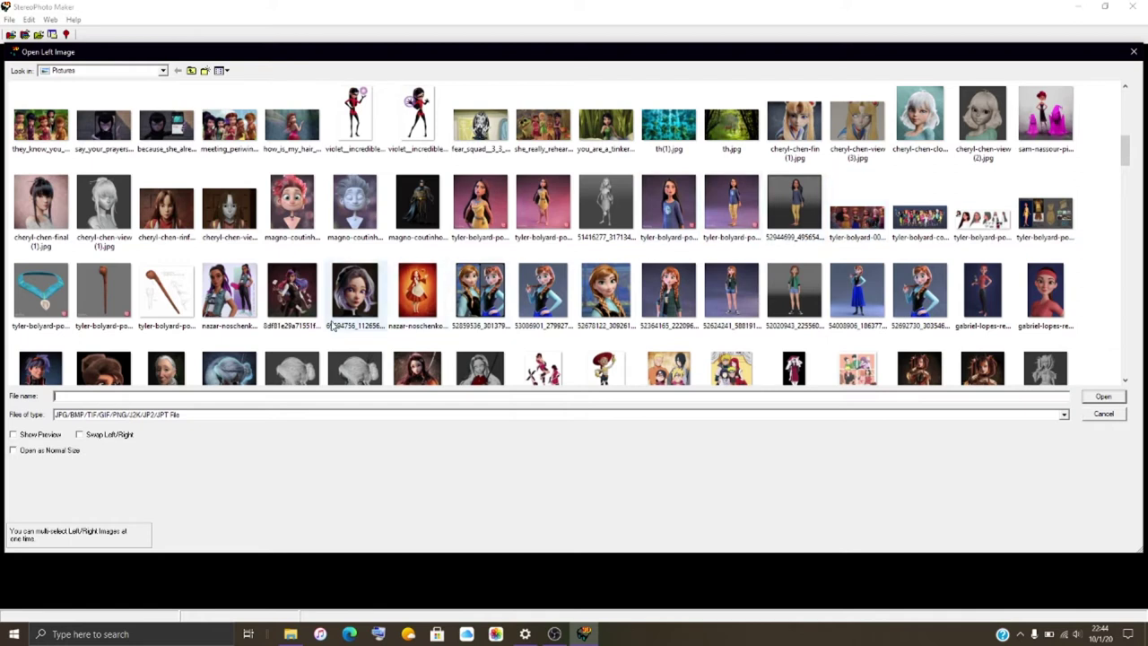
scroll(143, 278, "down", 3)
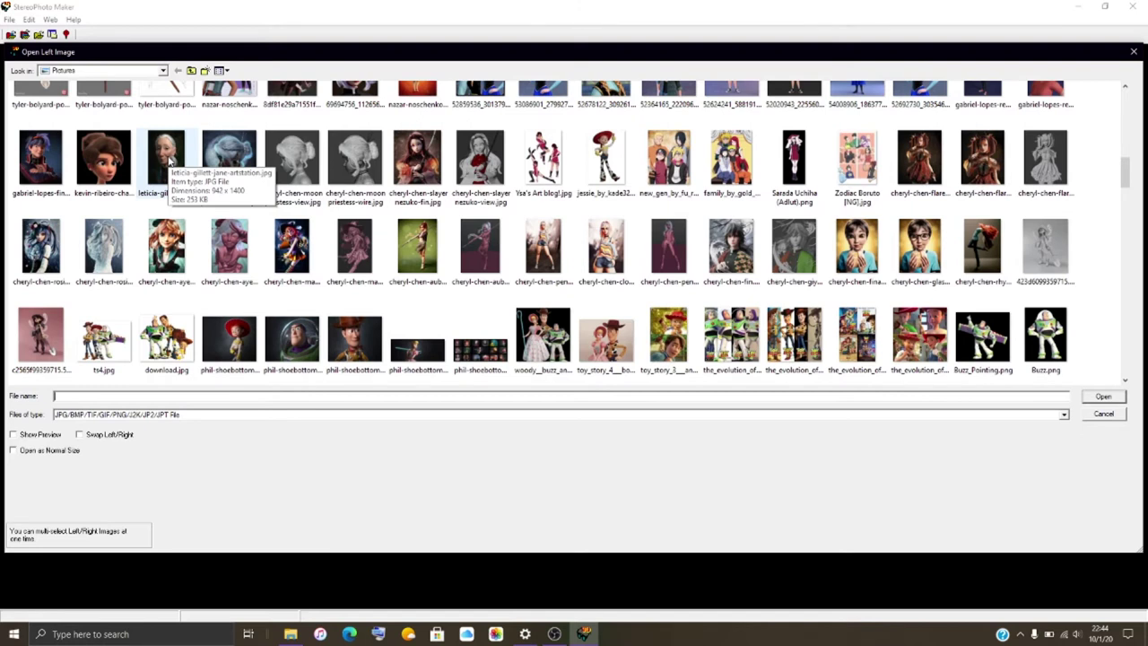
left_click(177, 157)
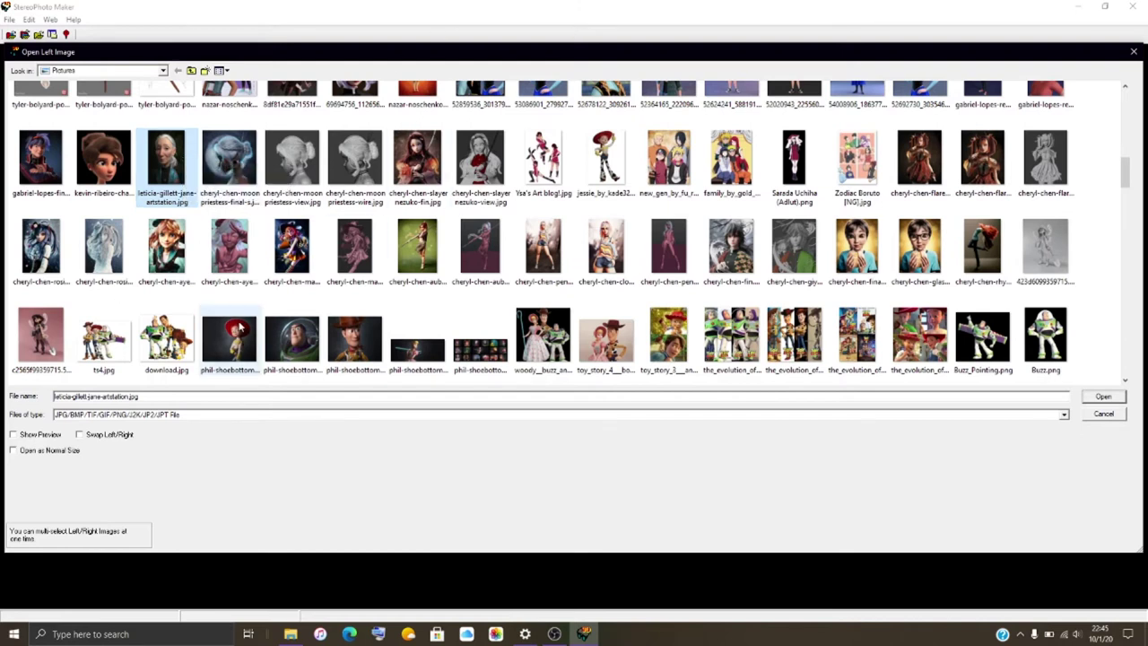
Open team_konohamaru_by_aikawaiichan_dbv5dj7.png from the Pictures folder as both the left and the right image.
scroll(300, 221, "down", 10)
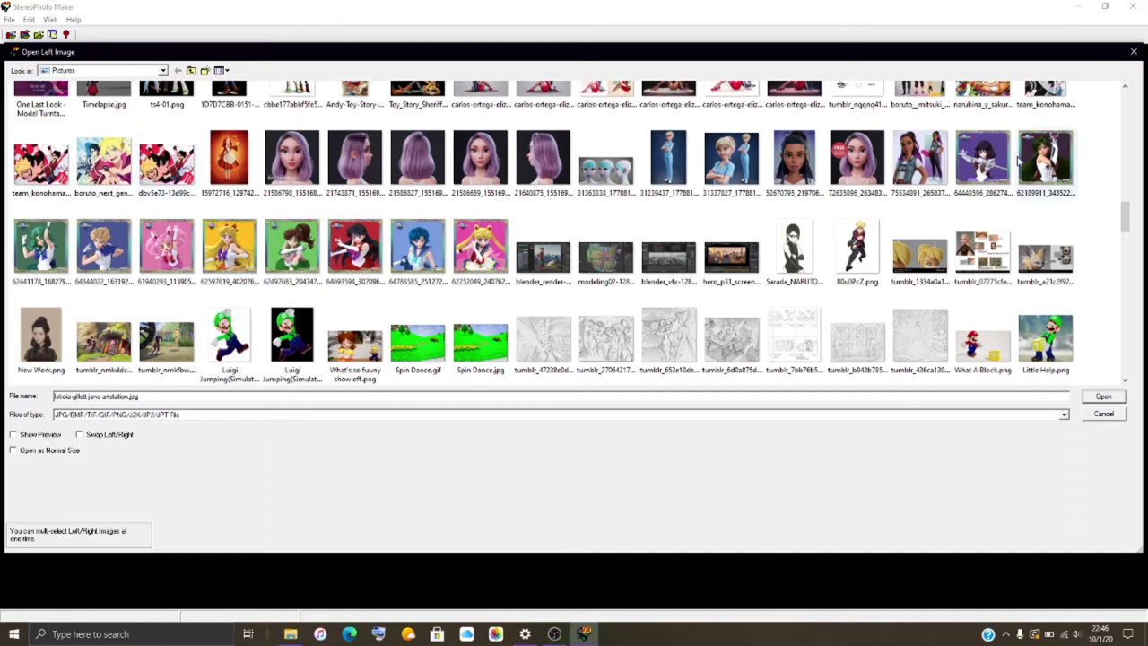
left_click(1126, 86)
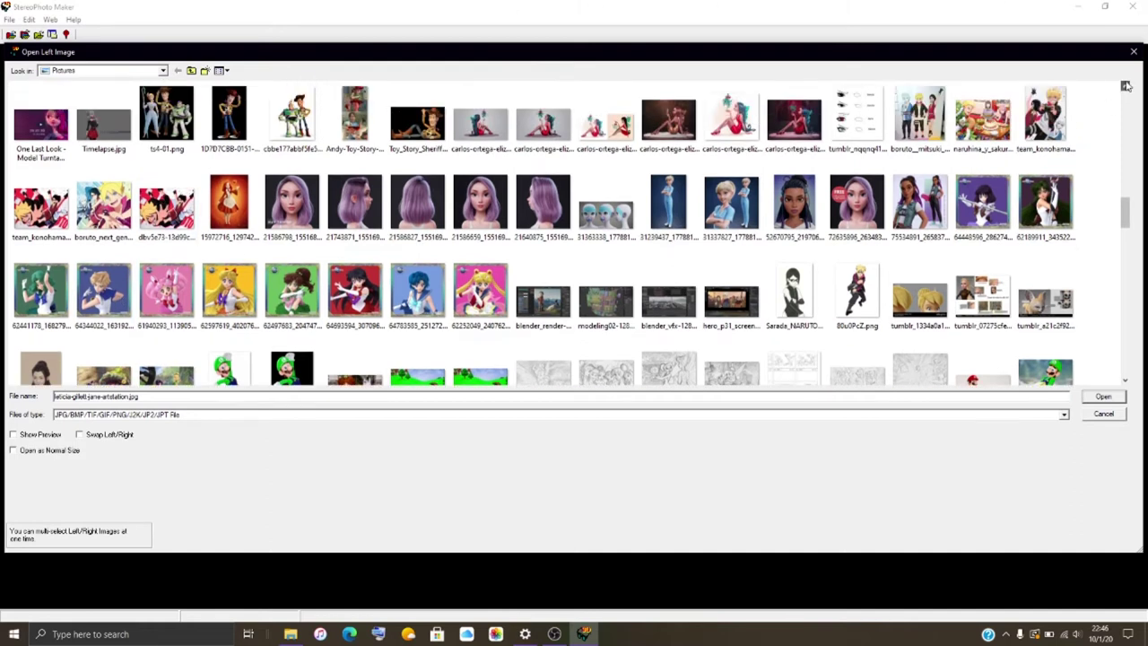
left_click(1127, 85)
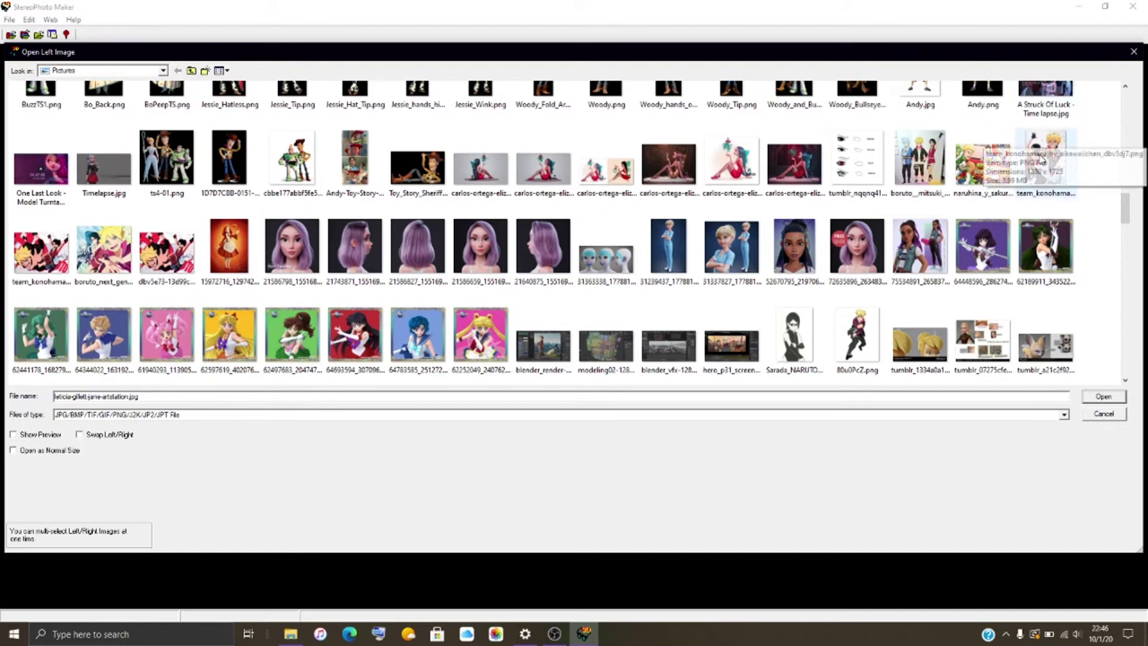
left_click(1036, 159)
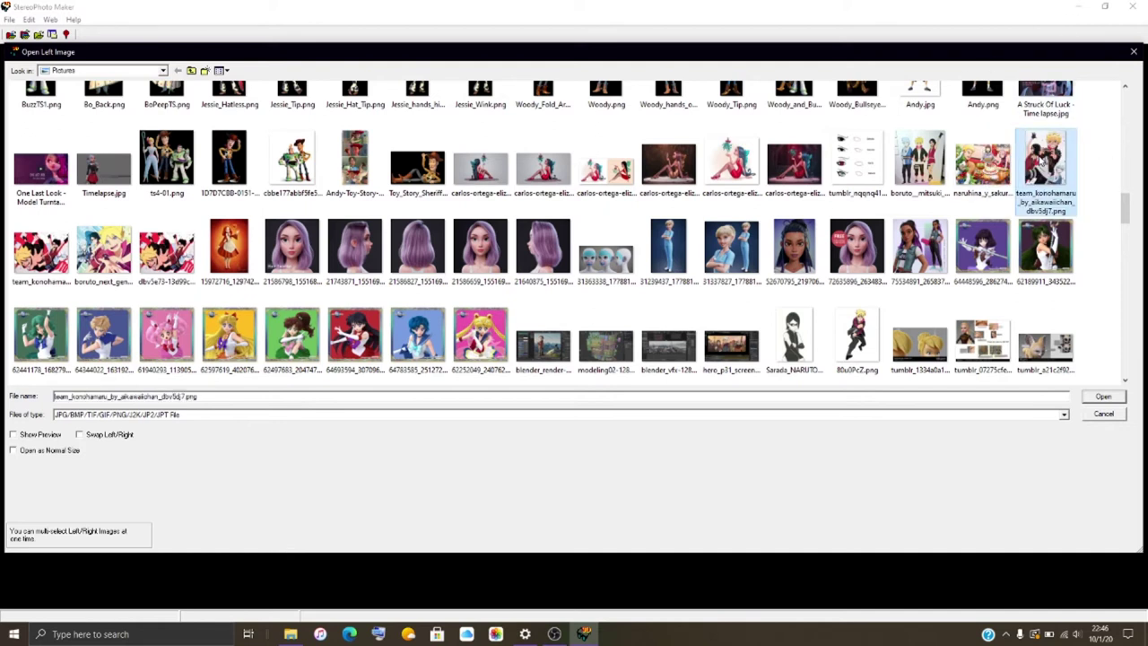
left_click(1103, 397)
left_click(1103, 397)
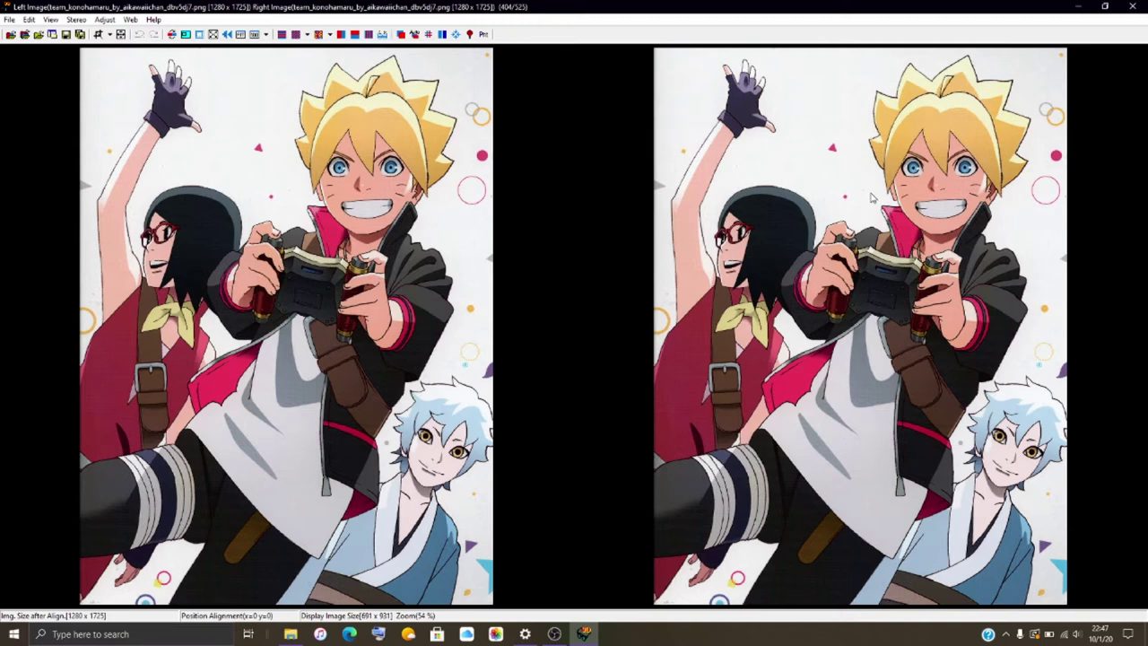
Switch the stereo display to Adjustment View and open Easy Adjustment in a maximised window.
left_click(76, 20)
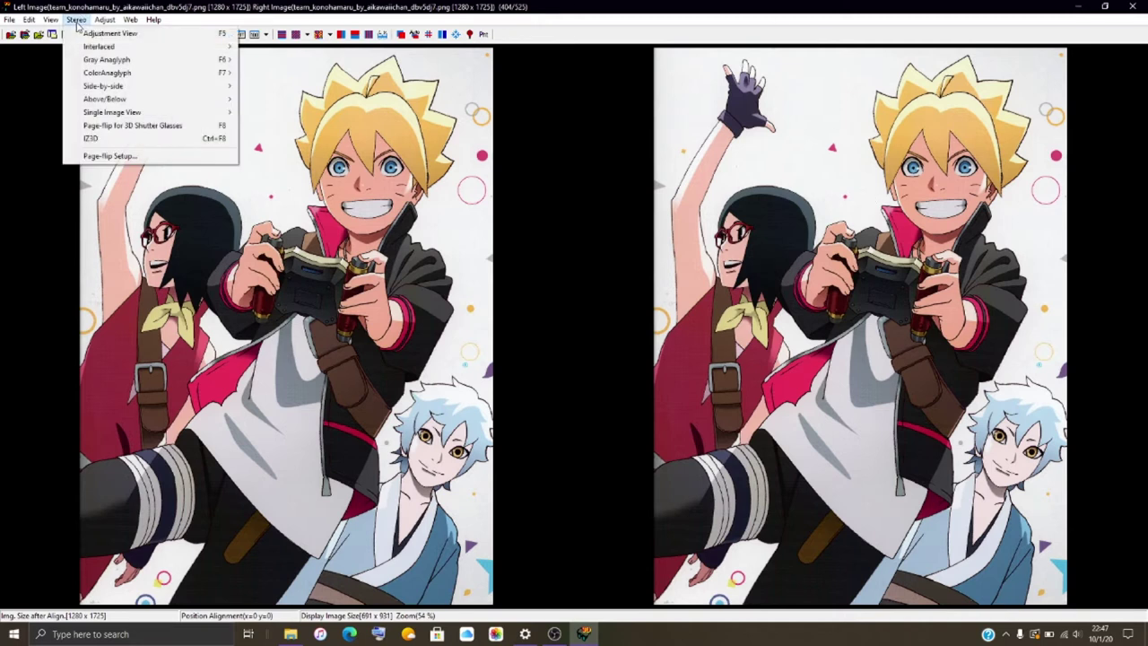
left_click(81, 33)
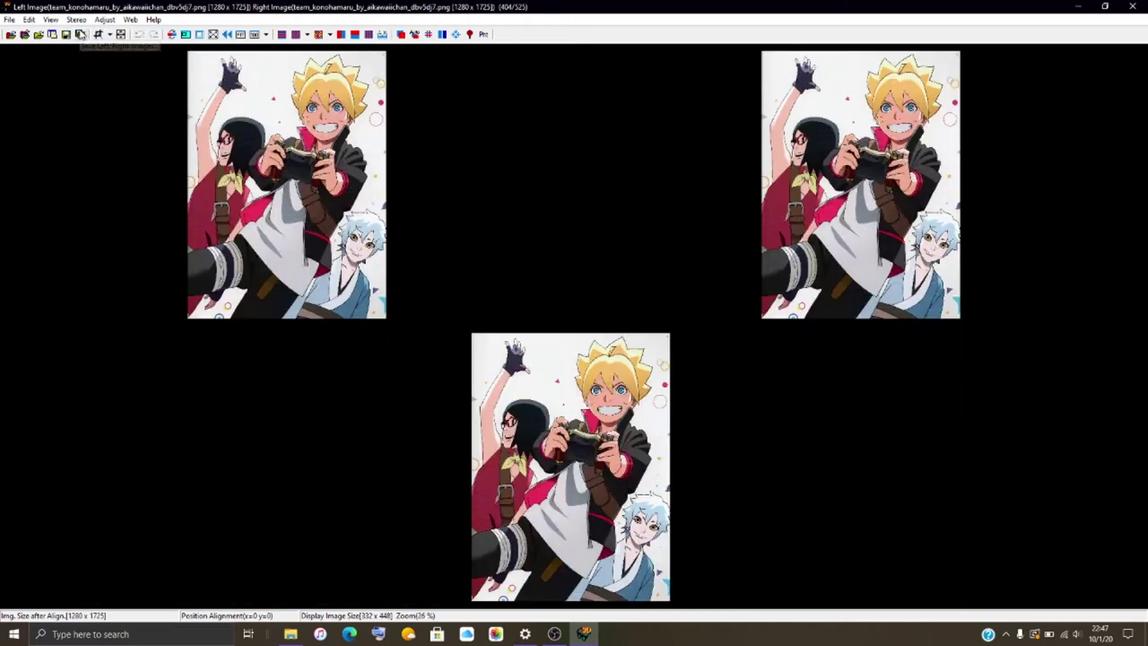
left_click(104, 19)
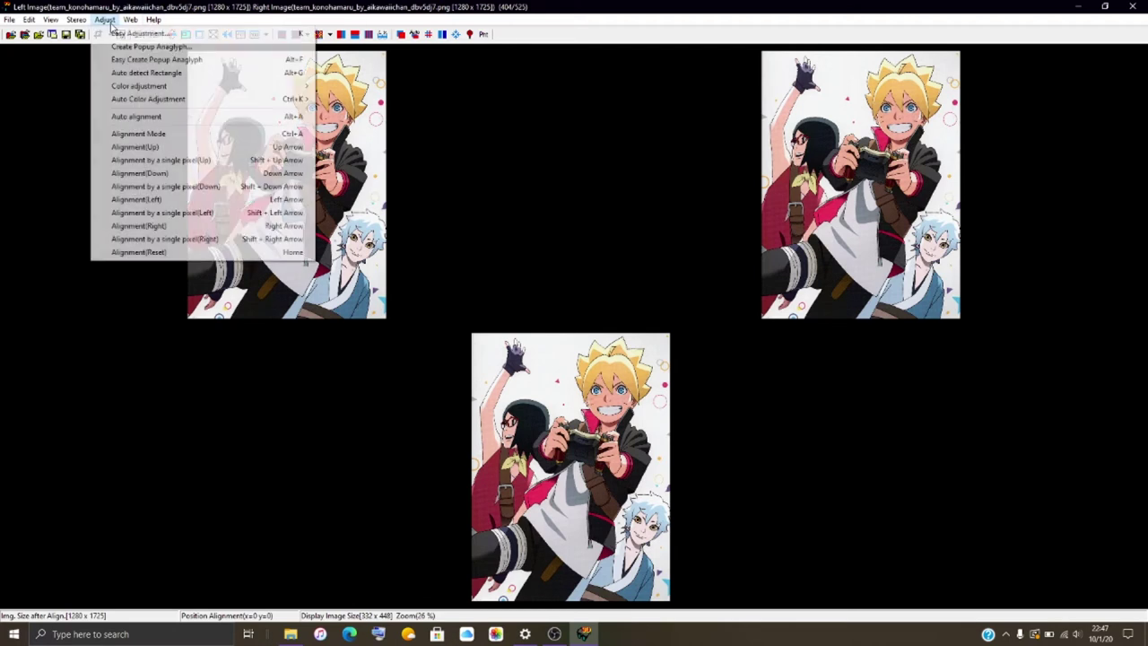
left_click(125, 34)
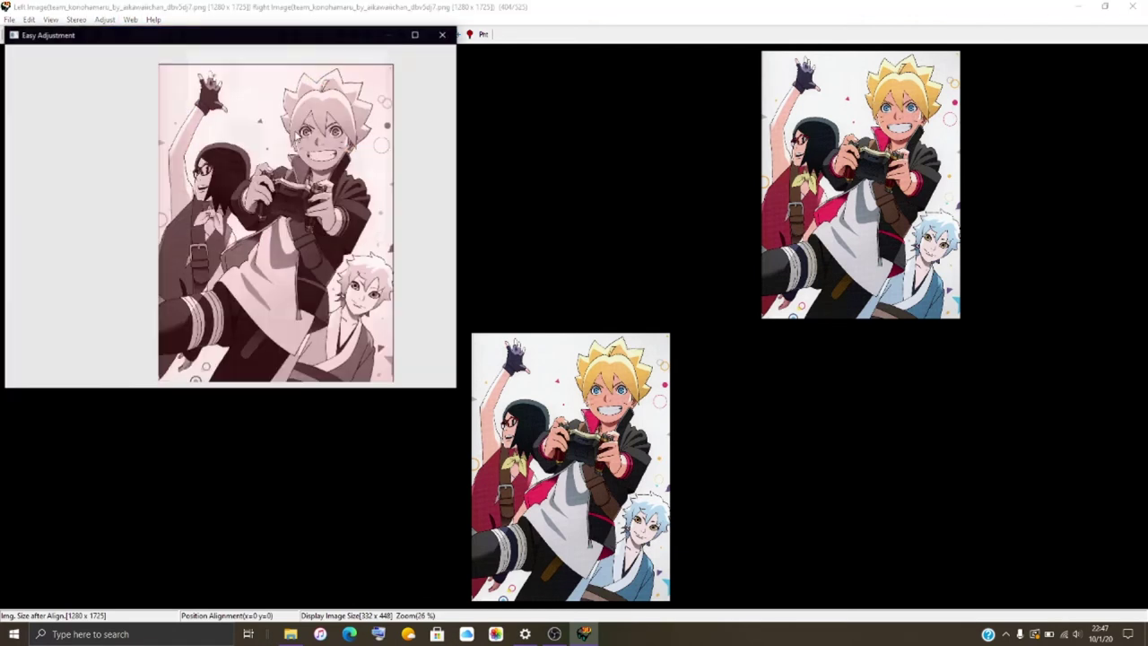
left_click(414, 34)
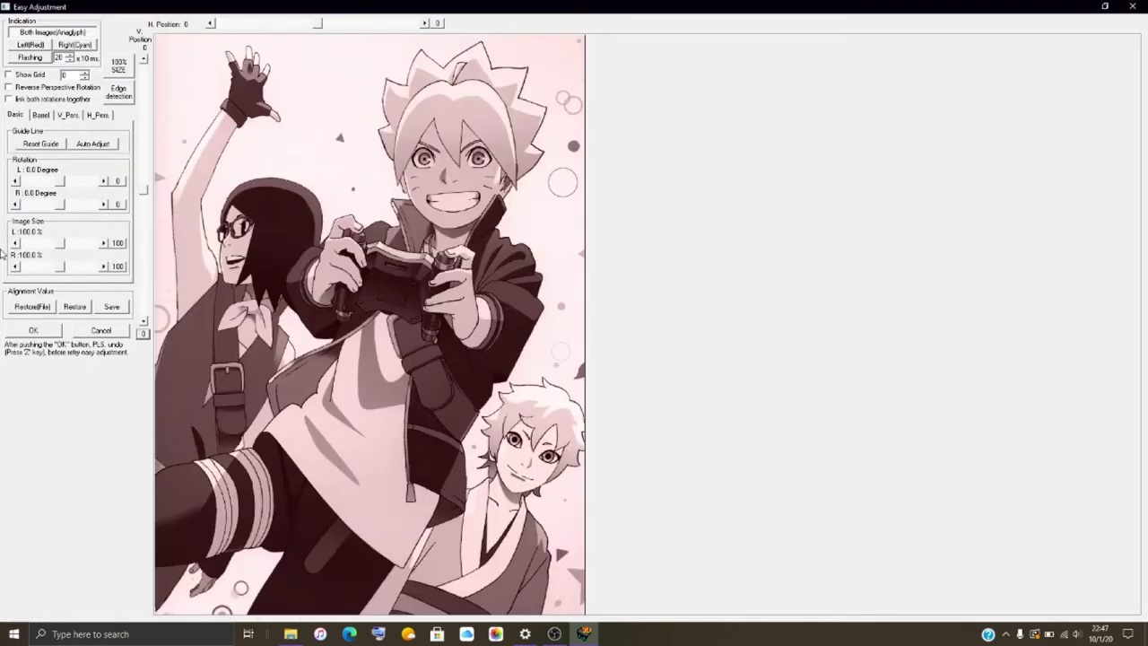
Correct the barrel distortion by -30.0 on the left image and about -15 on the right image, and apply the adjustment.
left_click(41, 115)
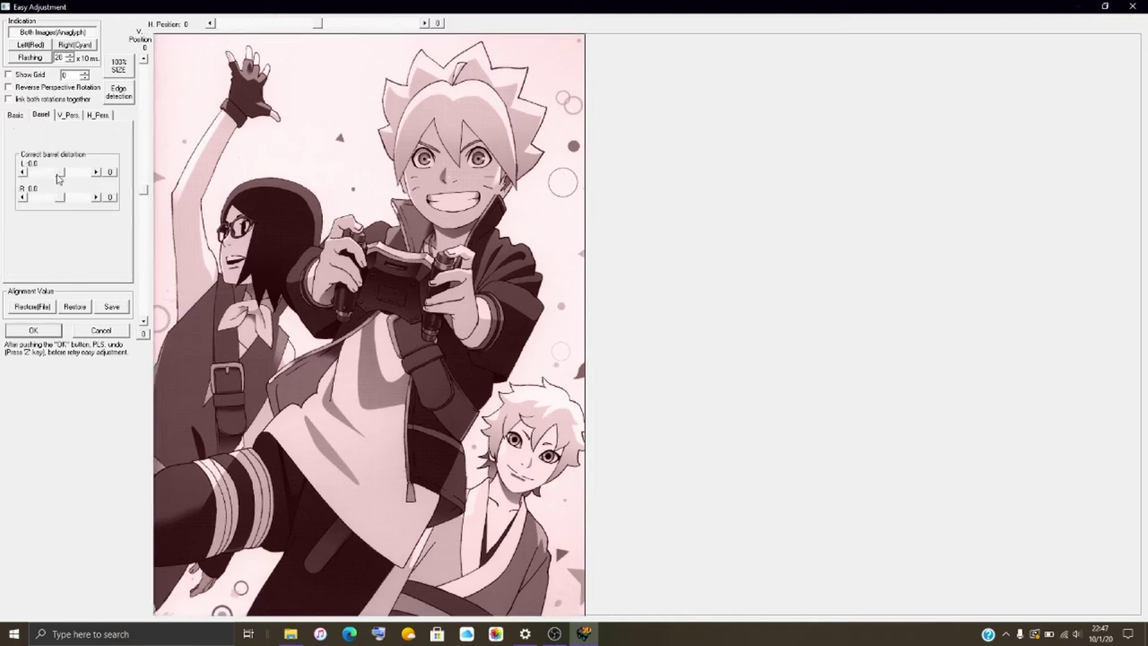
left_click_drag(60, 176, 55, 178)
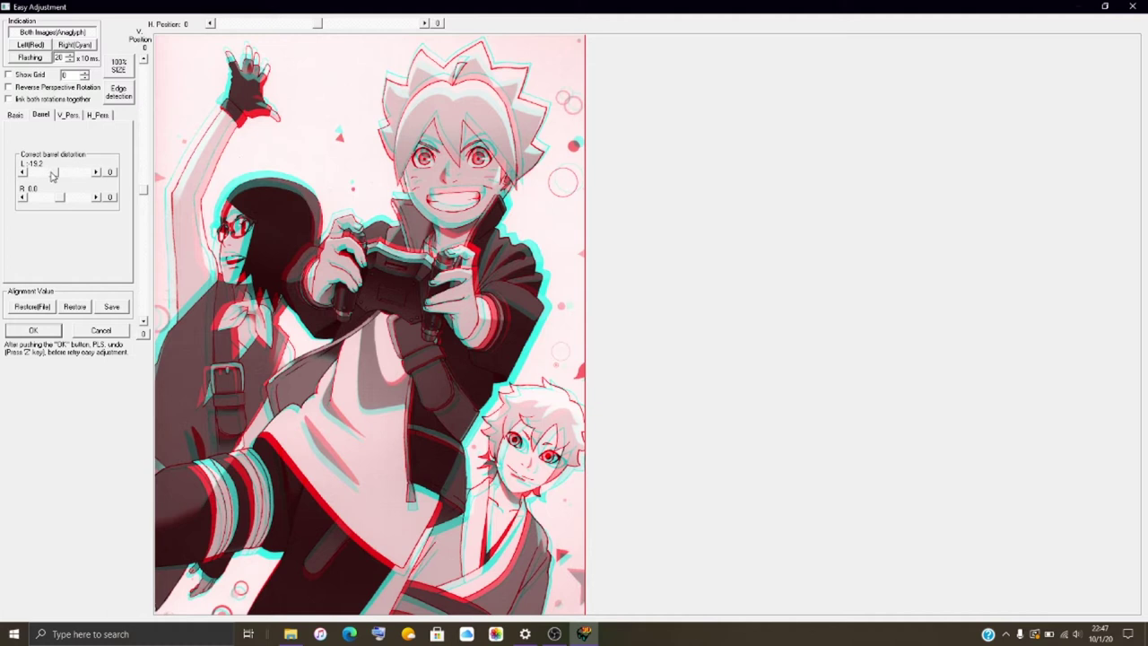
left_click_drag(54, 177, 50, 176)
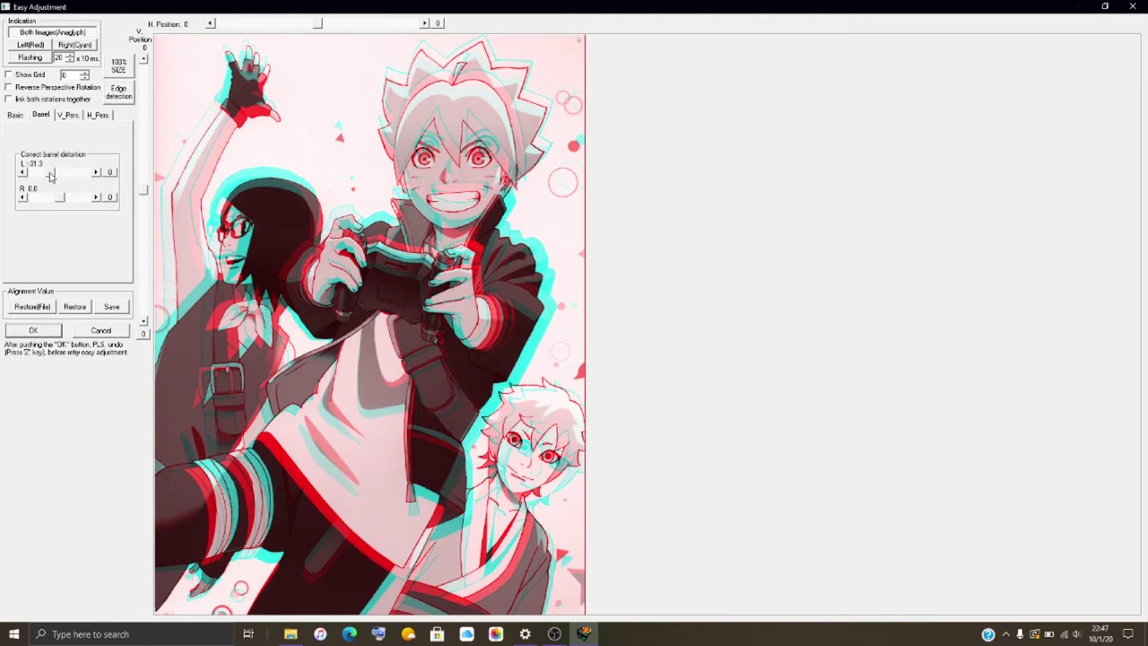
left_click(98, 172)
left_click_drag(61, 201, 54, 201)
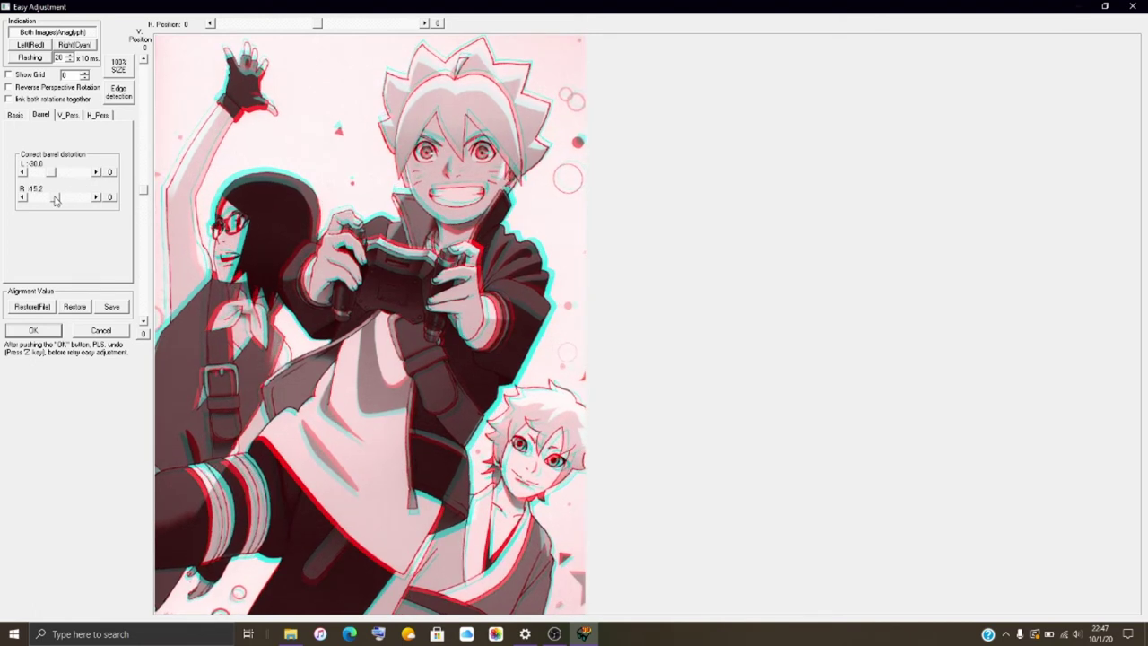
left_click(98, 198)
left_click(98, 198)
left_click(54, 330)
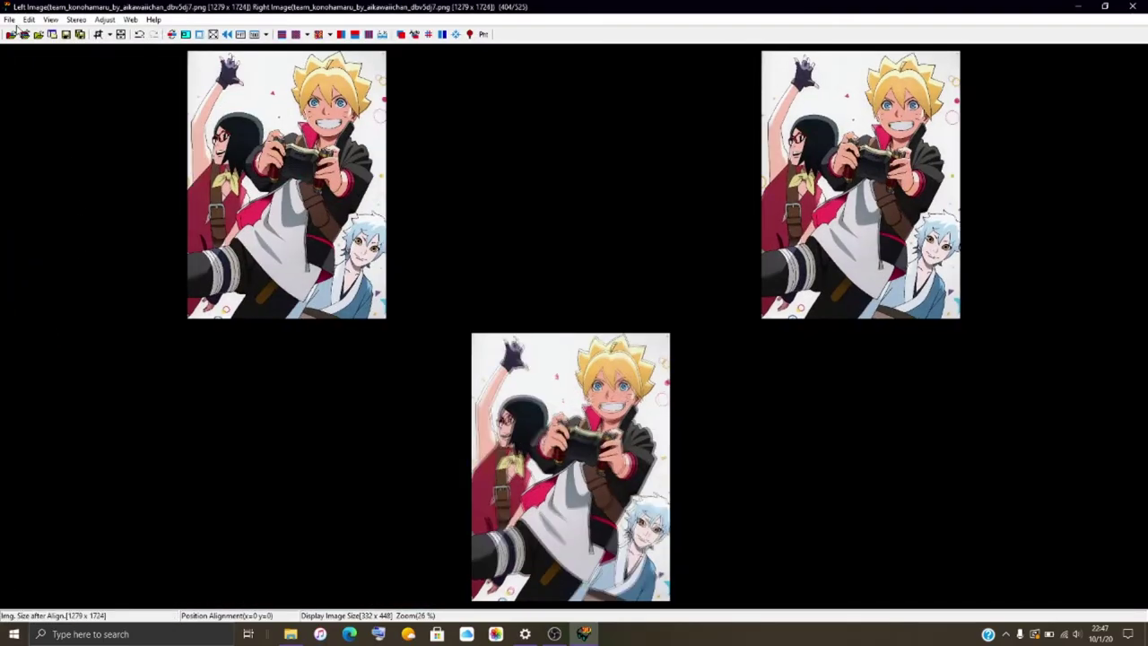
Save the stereo pair as an MPO file named HNI_0469.mpo in the 100NIN03 folder.
left_click(9, 19)
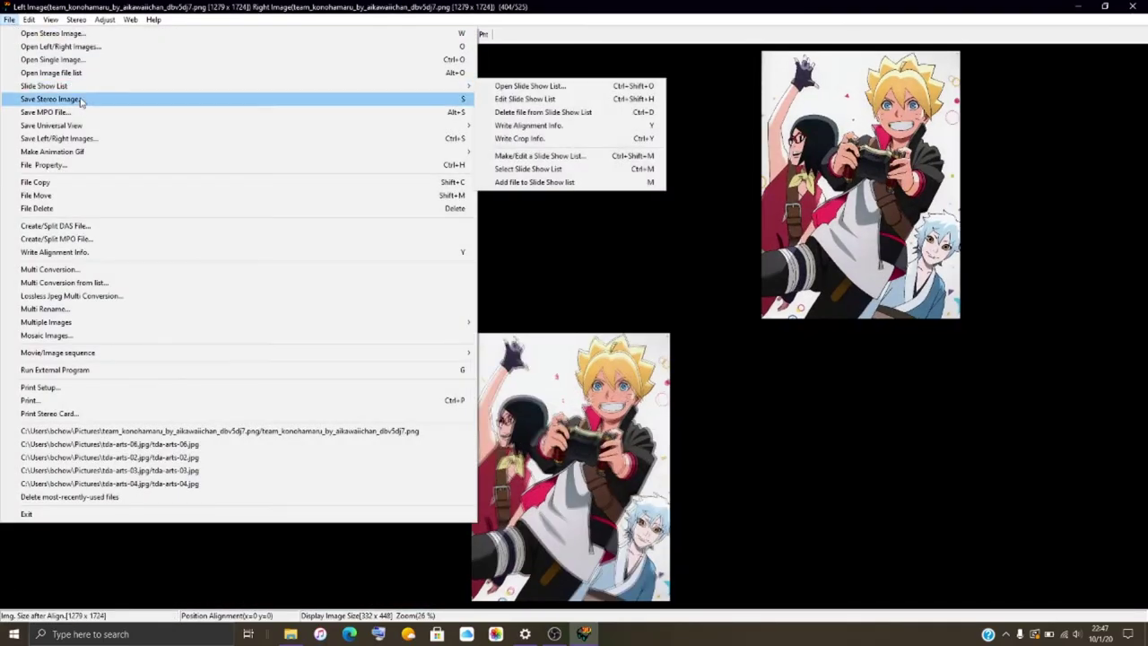
left_click(78, 112)
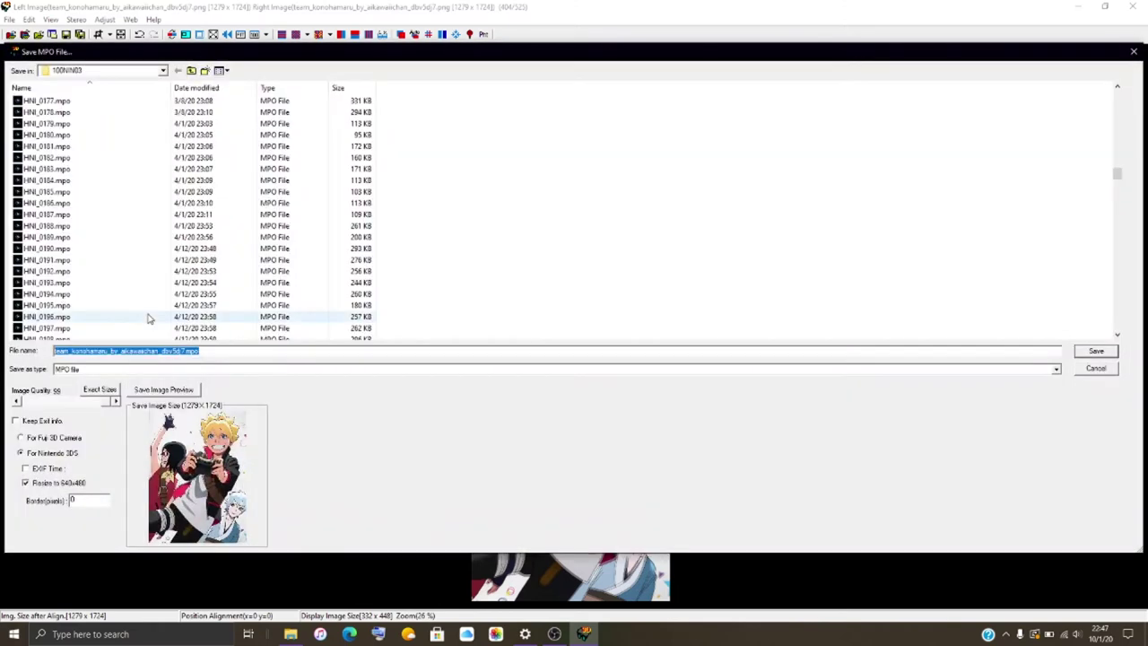
scroll(143, 320, "down", 20)
left_click(70, 329)
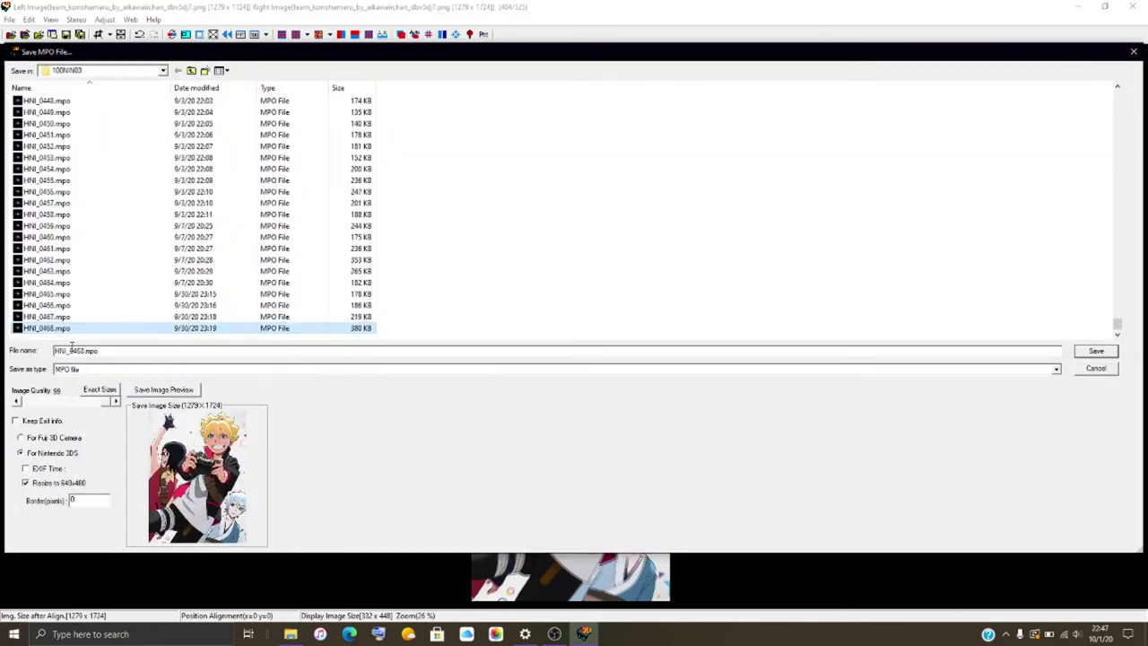
left_click(83, 351)
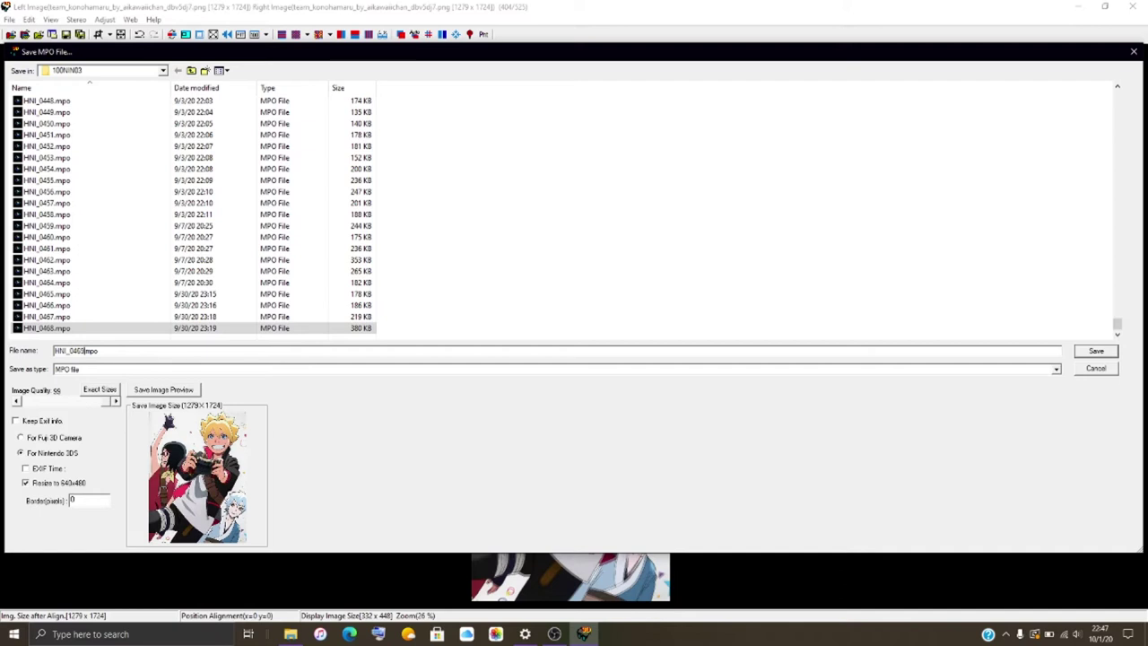
key("Return")
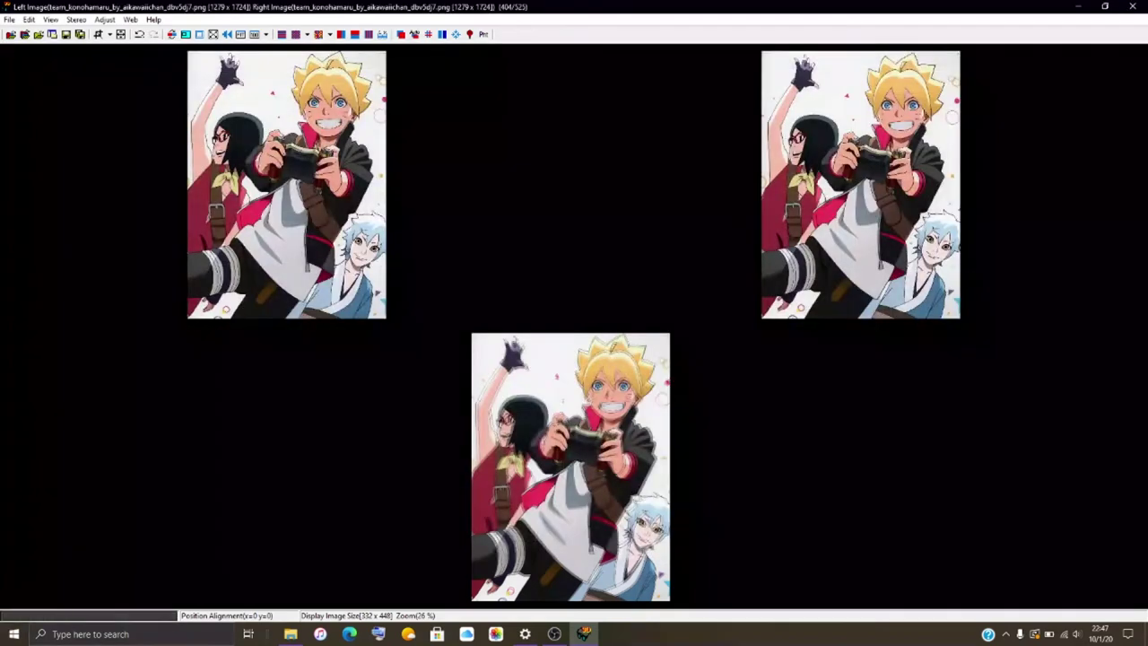
Open team_konohamaru_by_aikawaiichan_dbv5e73.png from the Pictures folder as both the left and the right image.
left_click(24, 35)
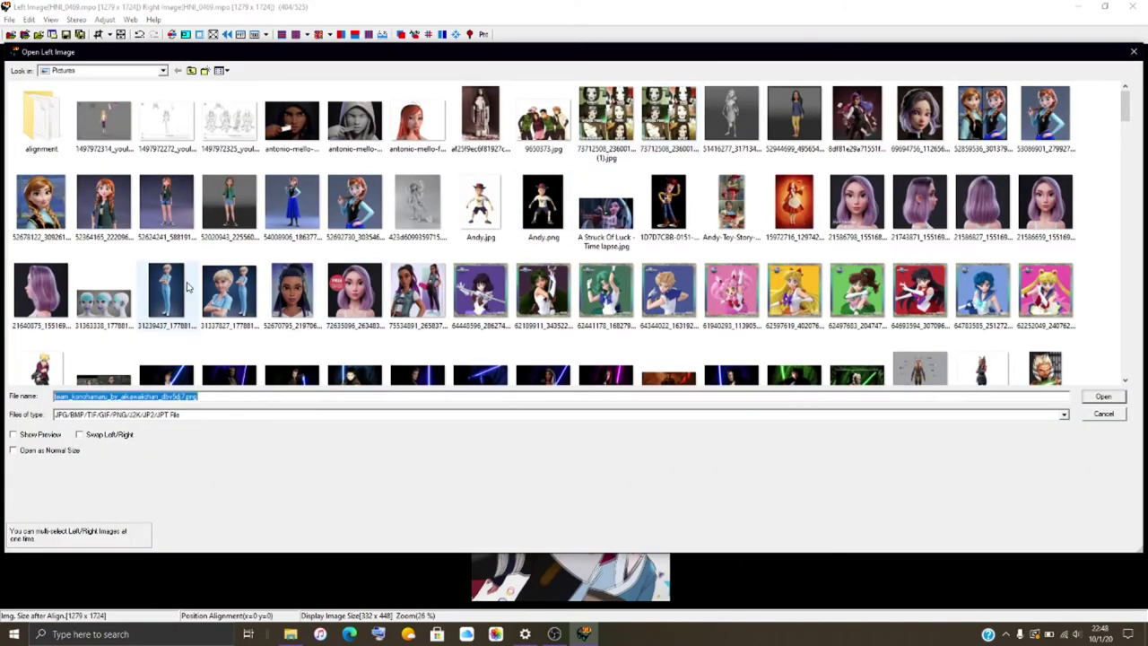
scroll(152, 263, "down", 3)
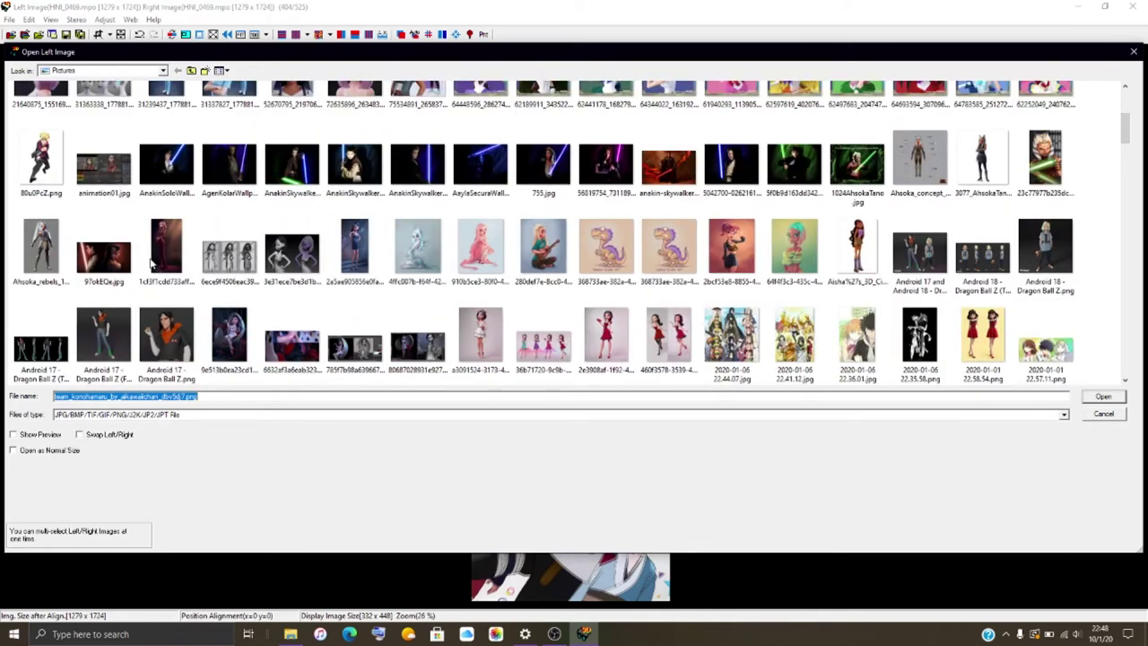
scroll(153, 263, "down", 10)
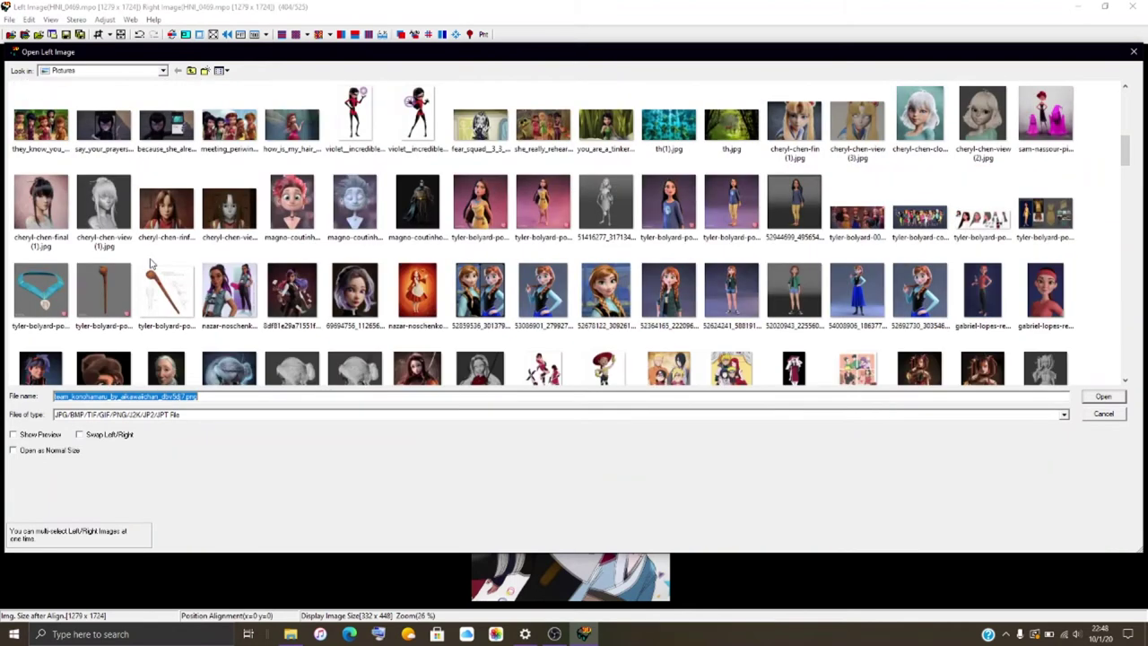
scroll(152, 263, "down", 4)
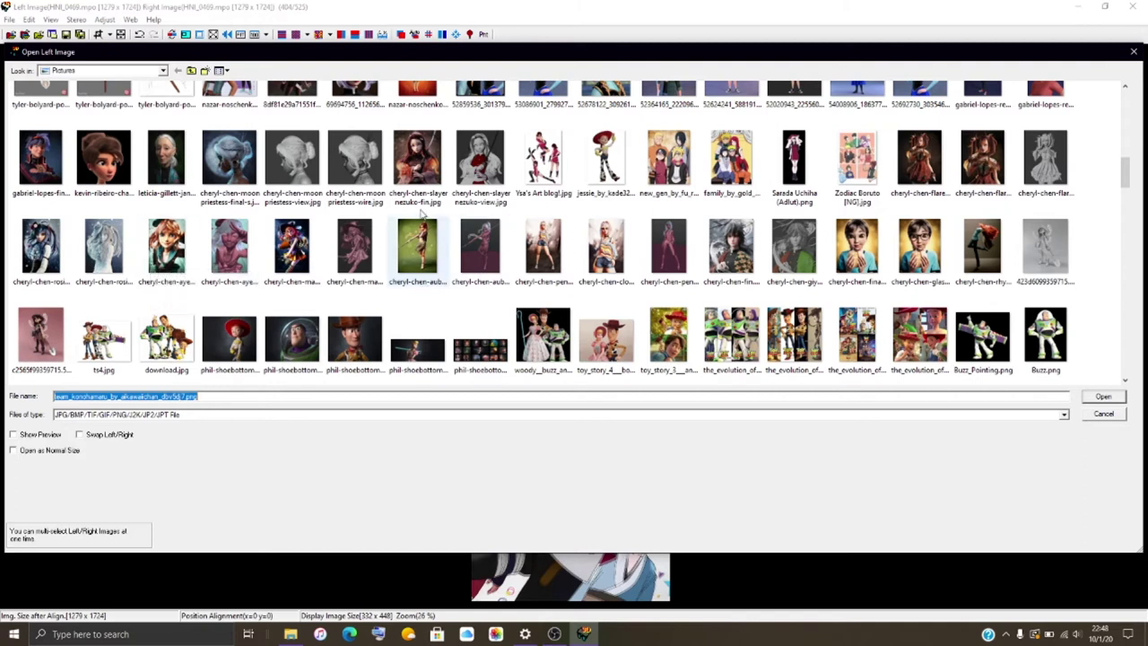
scroll(179, 354, "down", 4)
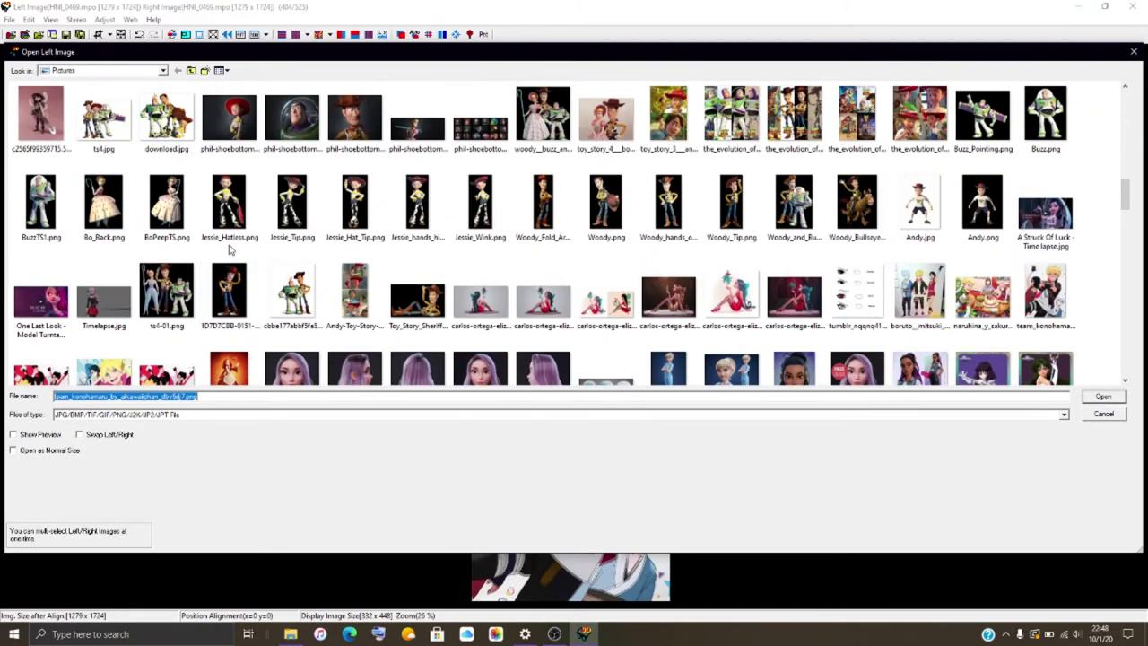
scroll(229, 249, "down", 3)
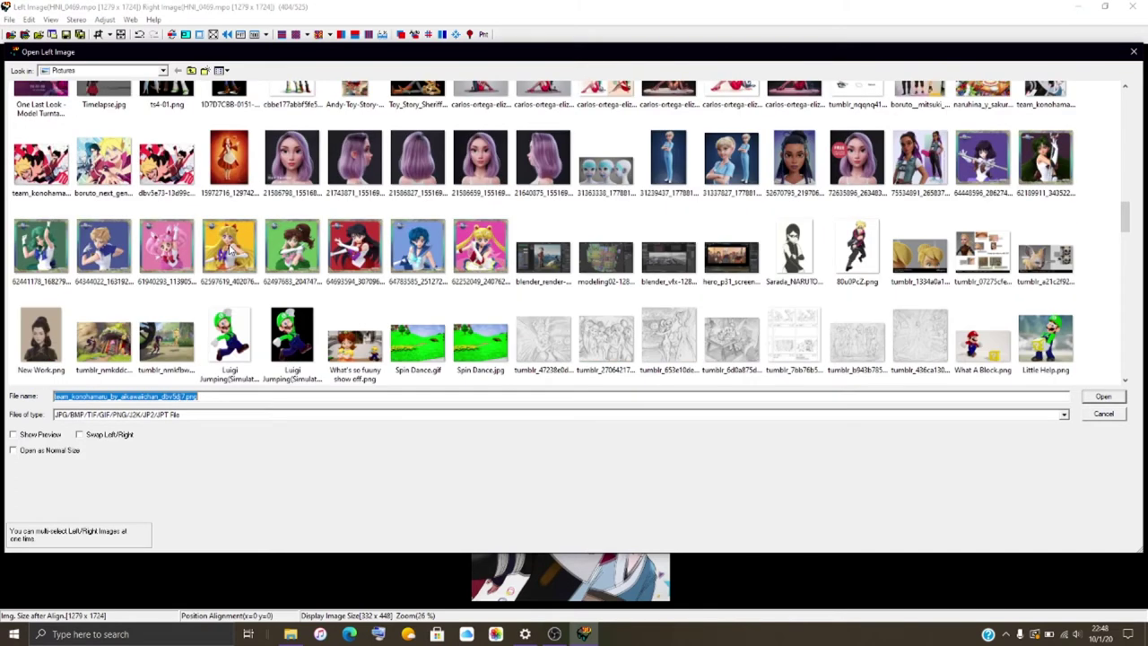
scroll(229, 250, "down", 3)
scroll(228, 249, "up", 3)
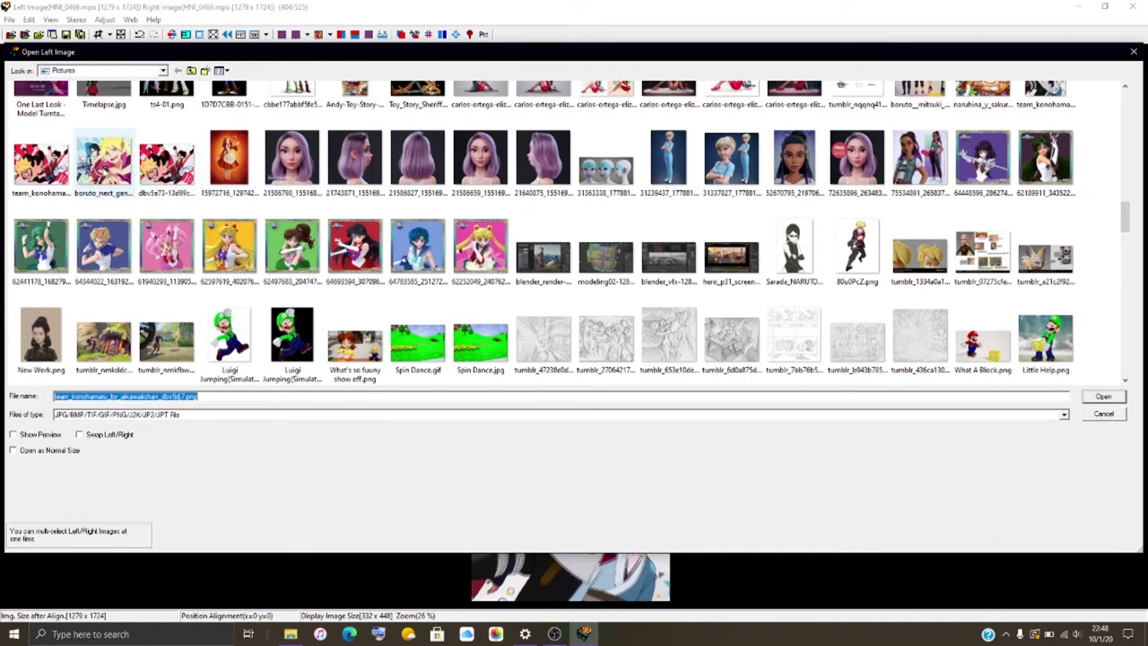
left_click(105, 180)
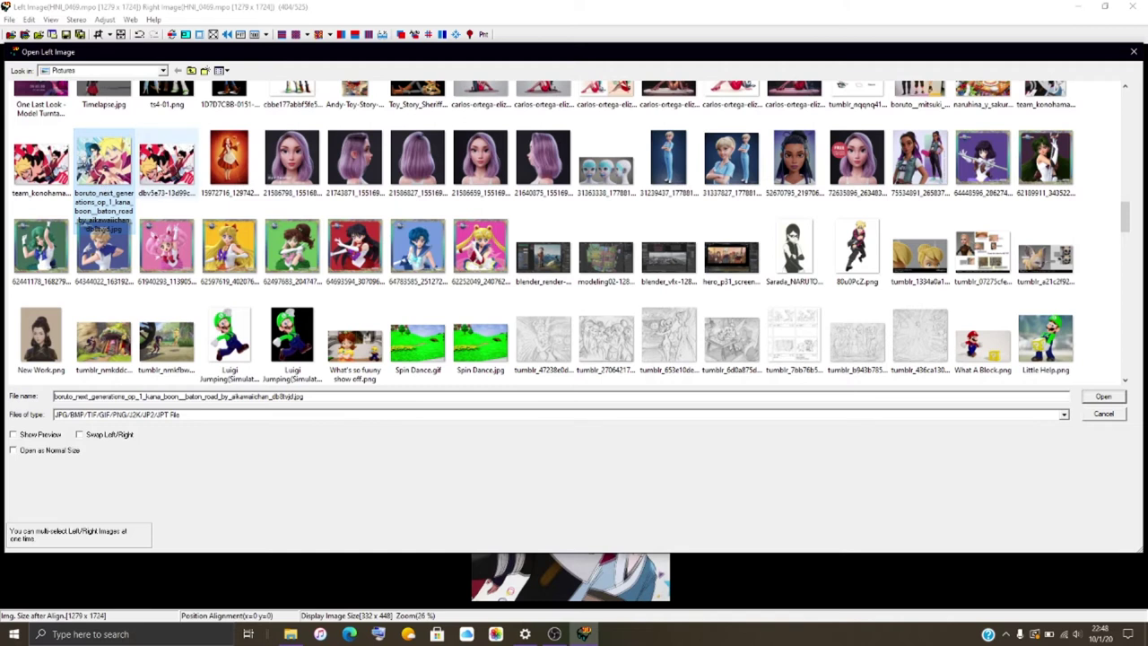
left_click(58, 184)
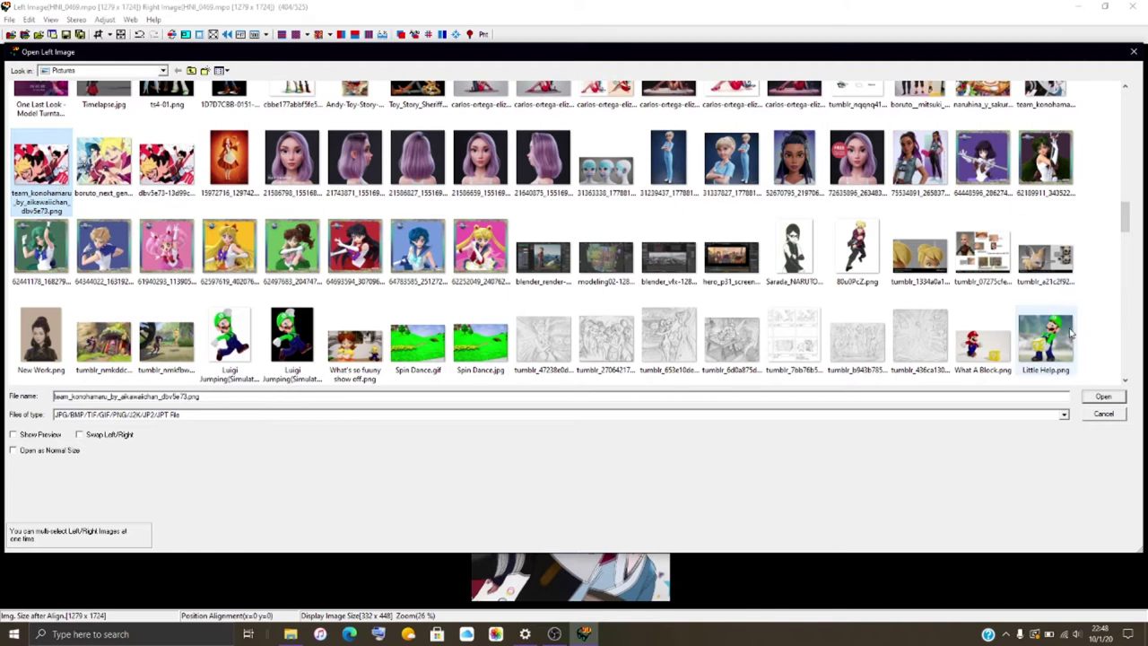
left_click(1110, 399)
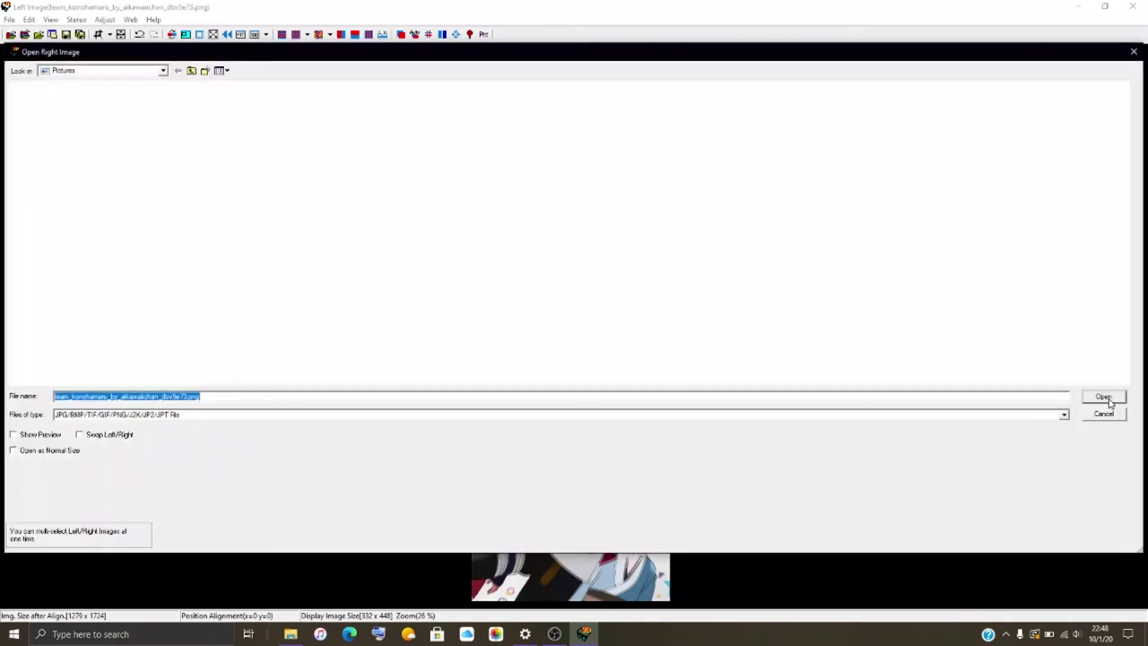
left_click(1109, 402)
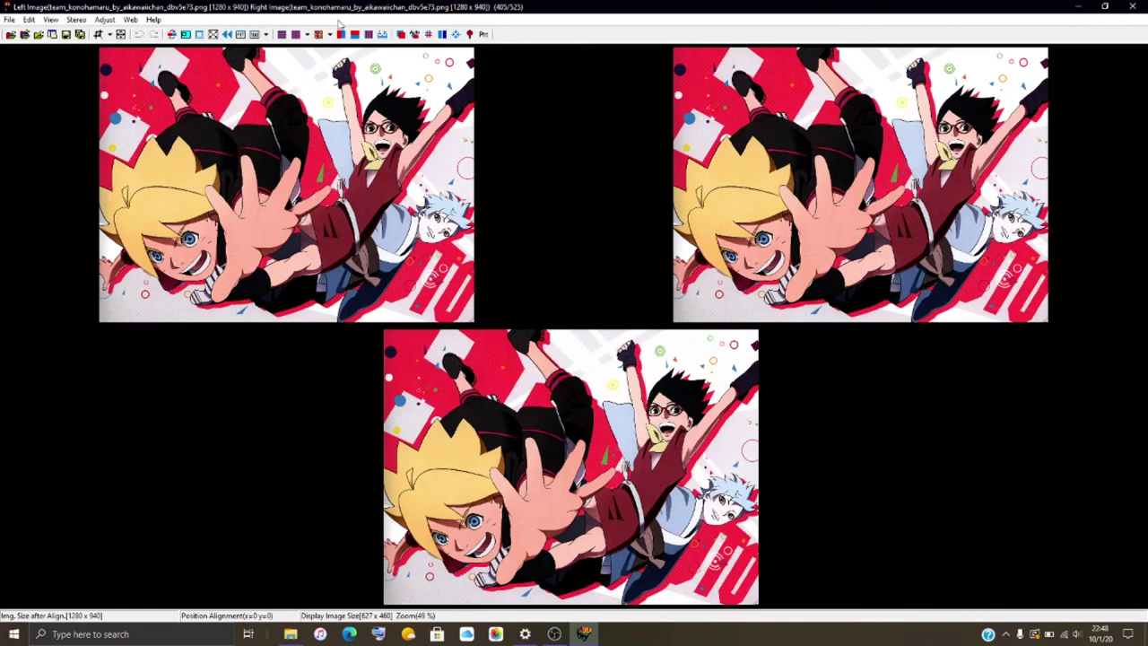
Open Easy Adjustment in a maximised window and set the right image's barrel distortion correction to 30.0.
left_click(399, 34)
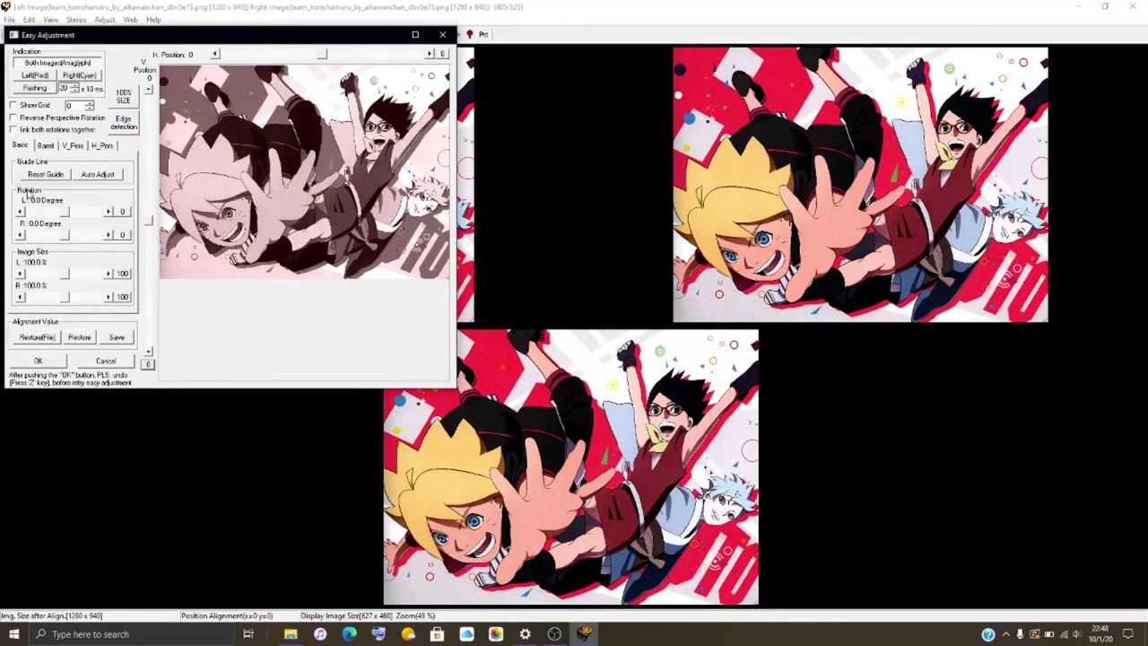
left_click(53, 147)
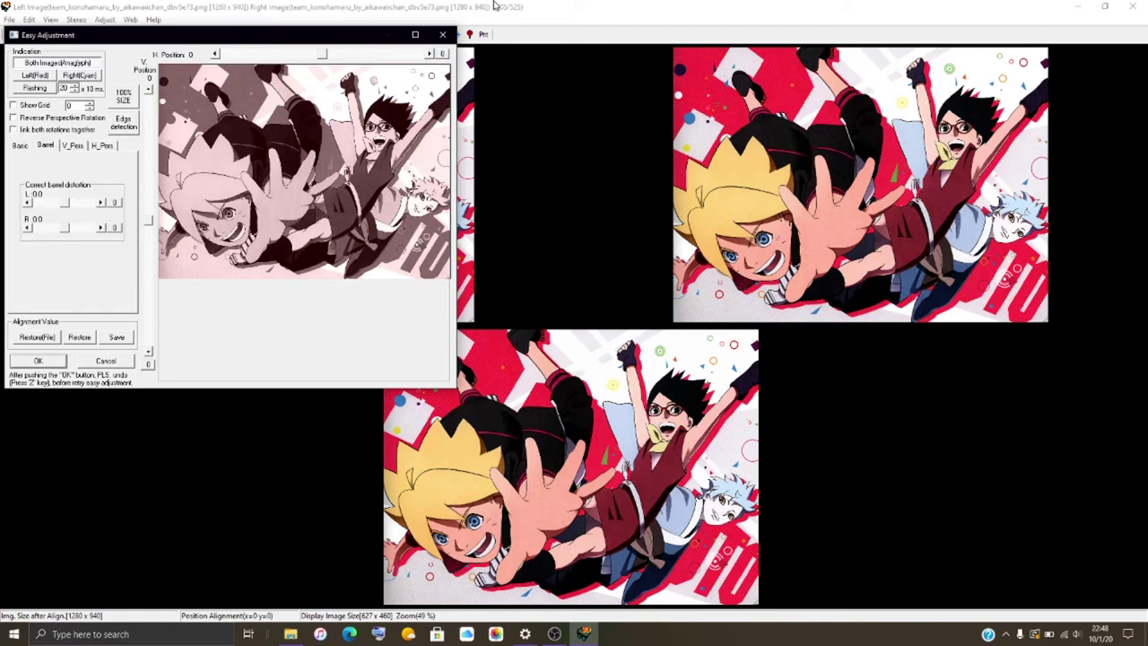
left_click(416, 36)
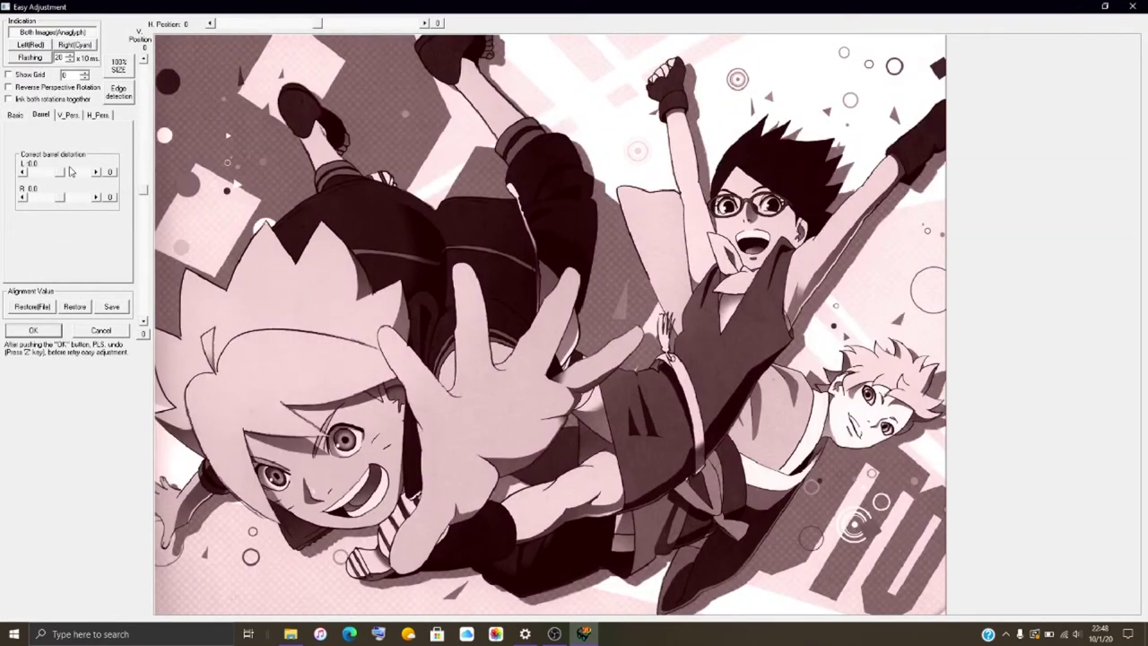
left_click_drag(60, 199, 74, 199)
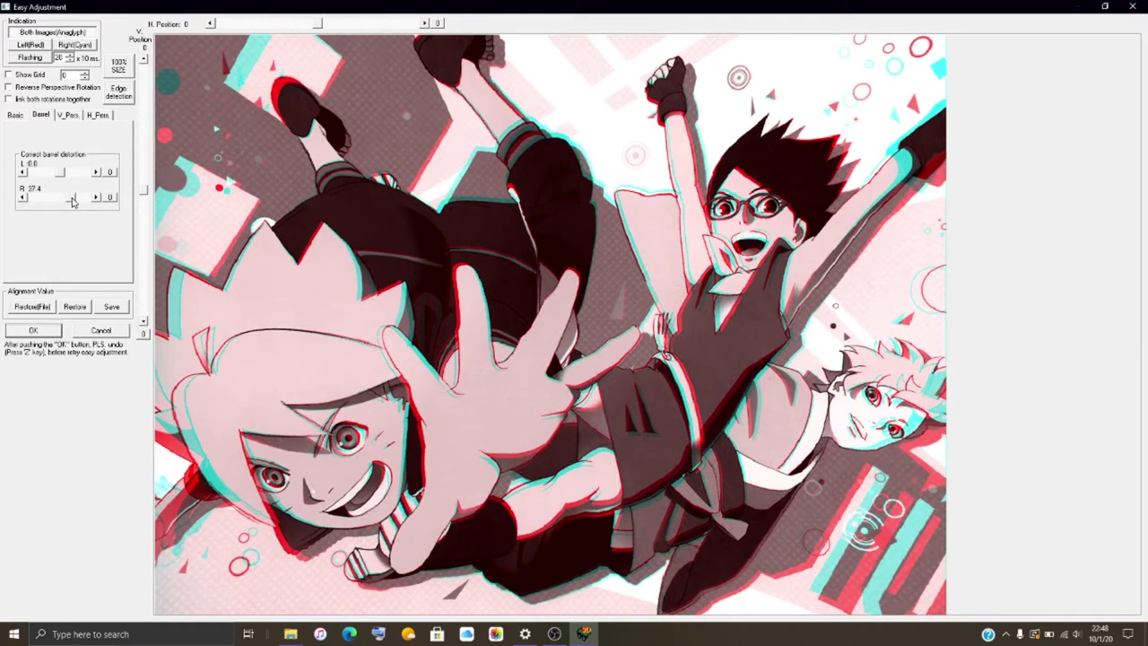
left_click_drag(72, 201, 68, 199)
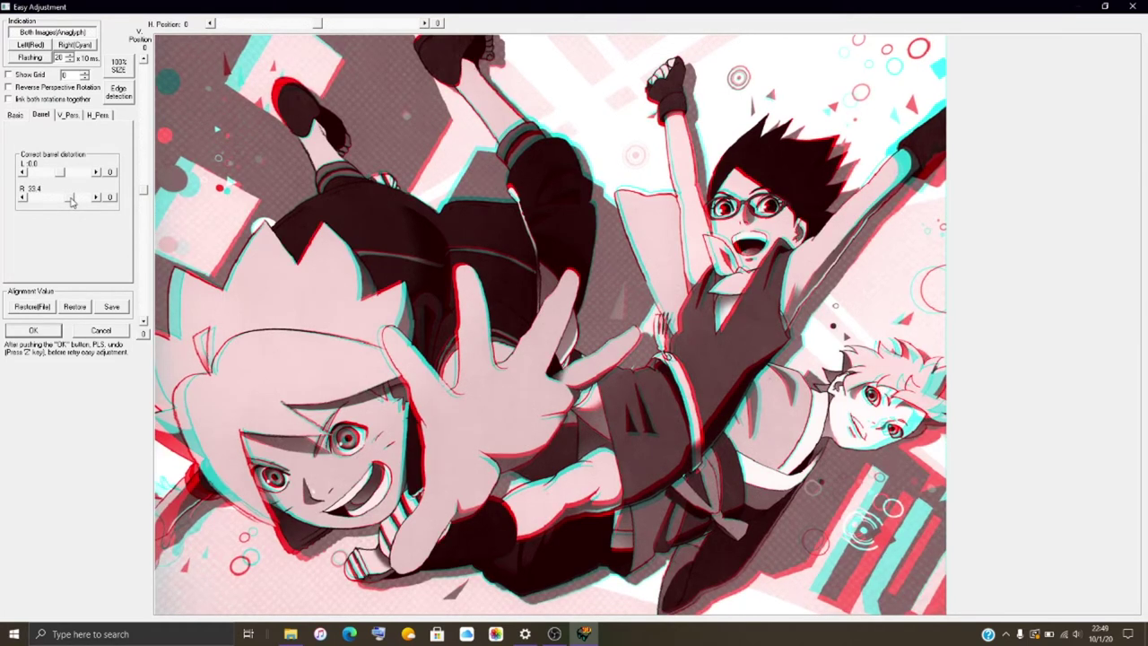
left_click(22, 199)
left_click(23, 198)
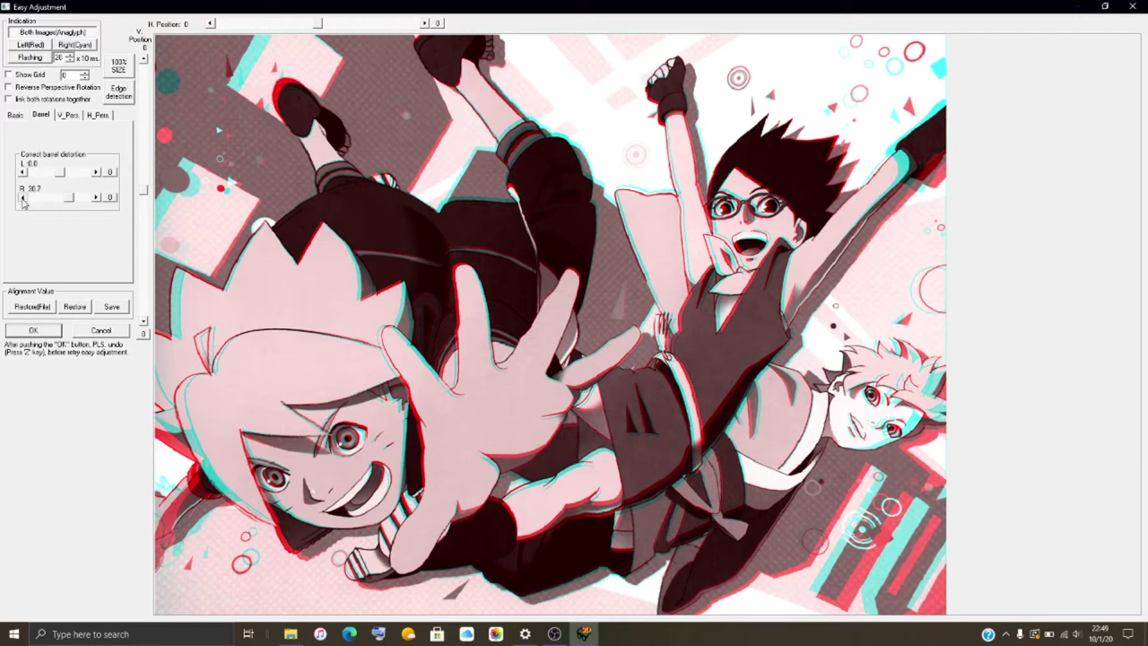
left_click(22, 198)
left_click(23, 198)
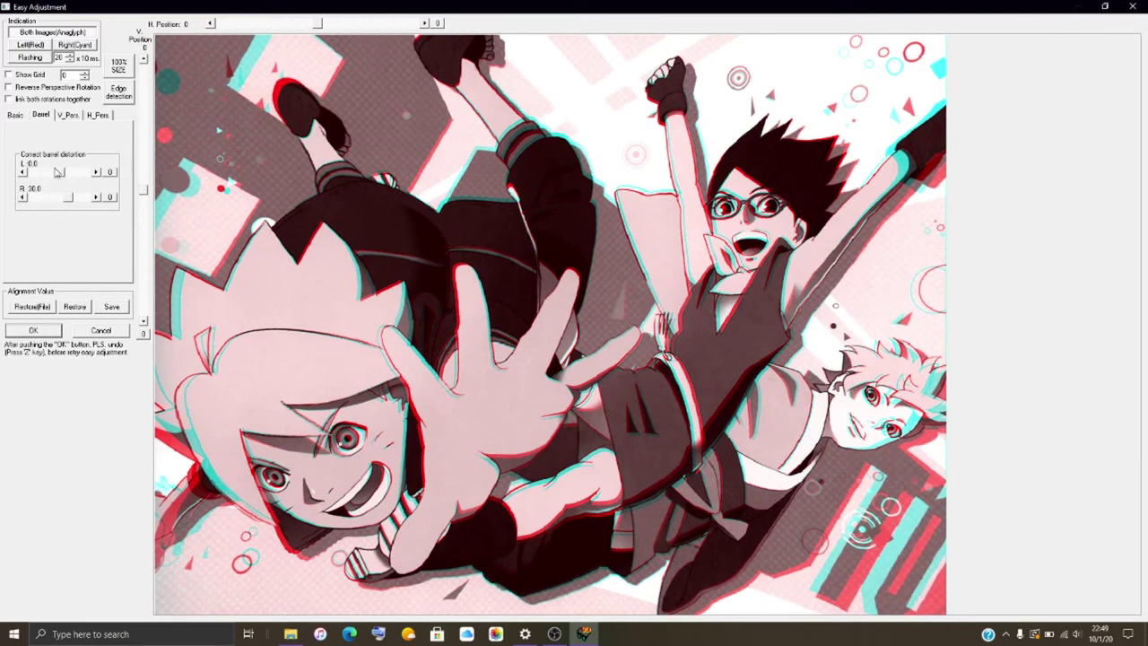
Set the left image's barrel distortion correction to slightly above 13.1 and apply the adjustment.
left_click_drag(60, 172, 63, 177)
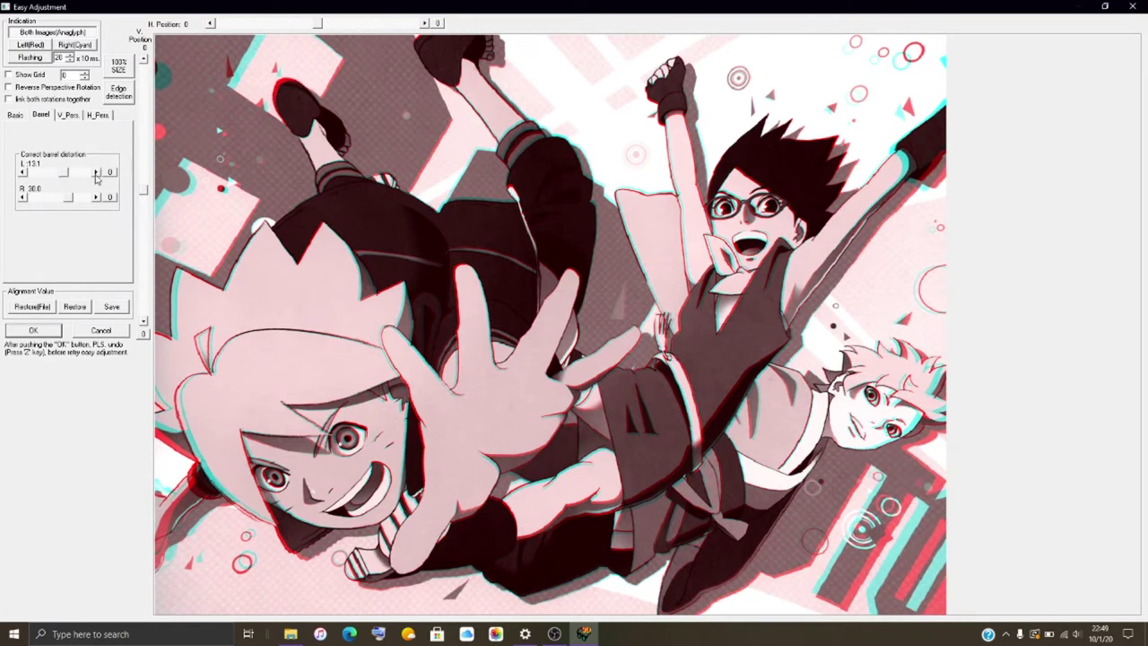
left_click(95, 175)
left_click(95, 176)
left_click(95, 176)
left_click(95, 175)
left_click(95, 175)
left_click(95, 176)
left_click(50, 332)
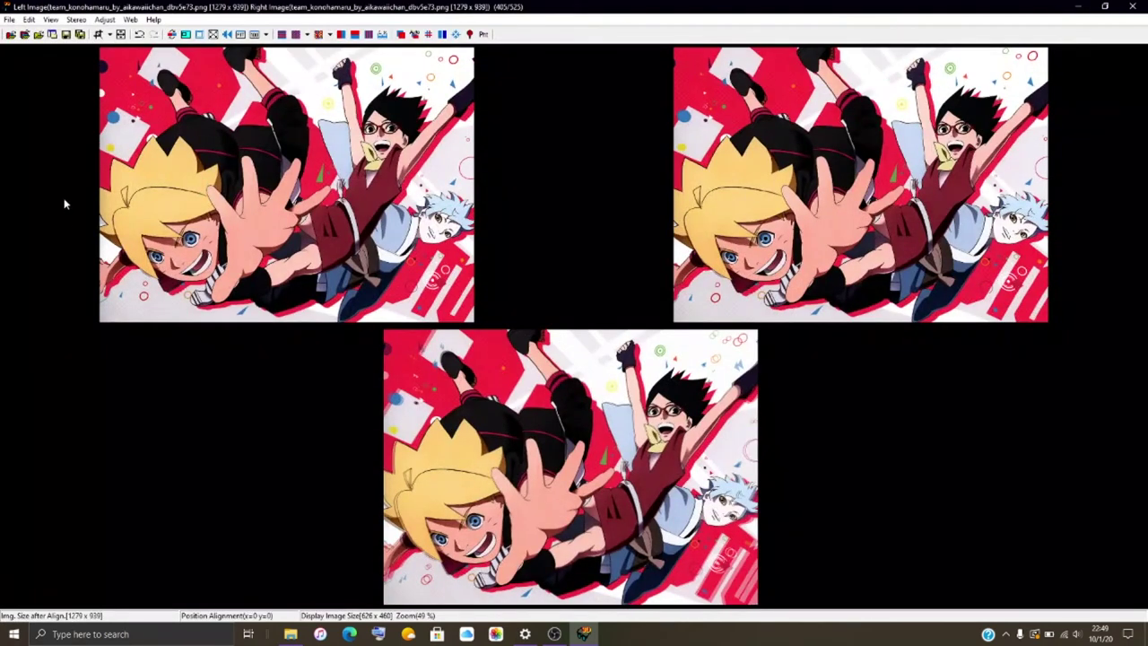
Save the stereo pair as an MPO file named HNI_0470.mpo in the 100NIN03 folder.
left_click(9, 19)
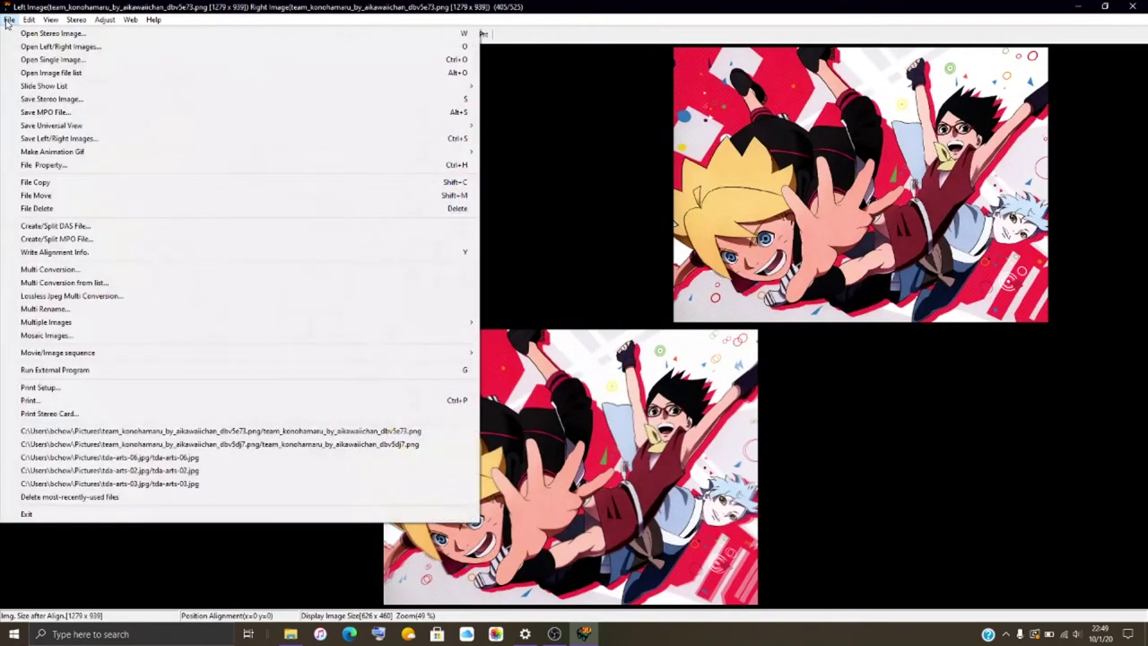
left_click(73, 112)
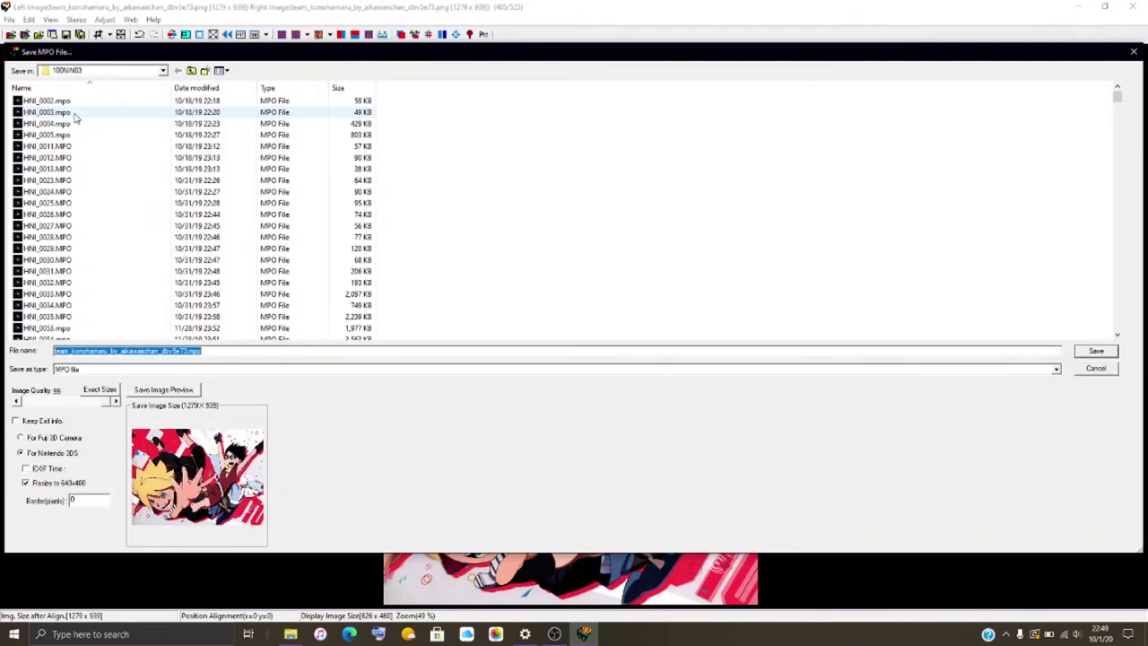
scroll(253, 240, "down", 20)
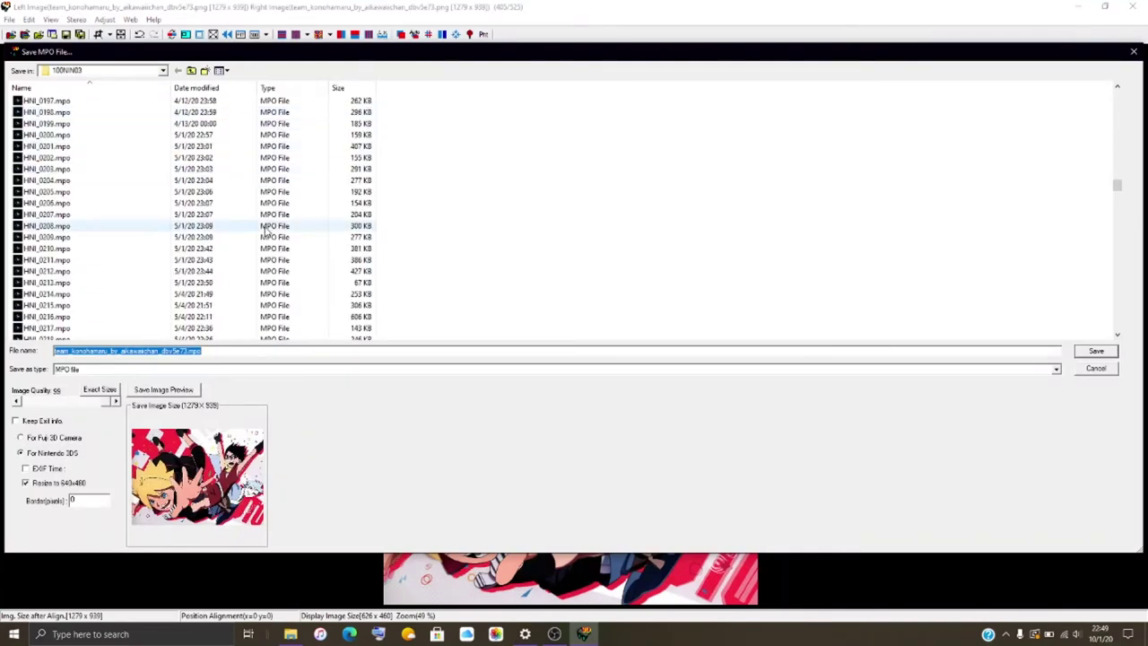
scroll(253, 240, "down", 20)
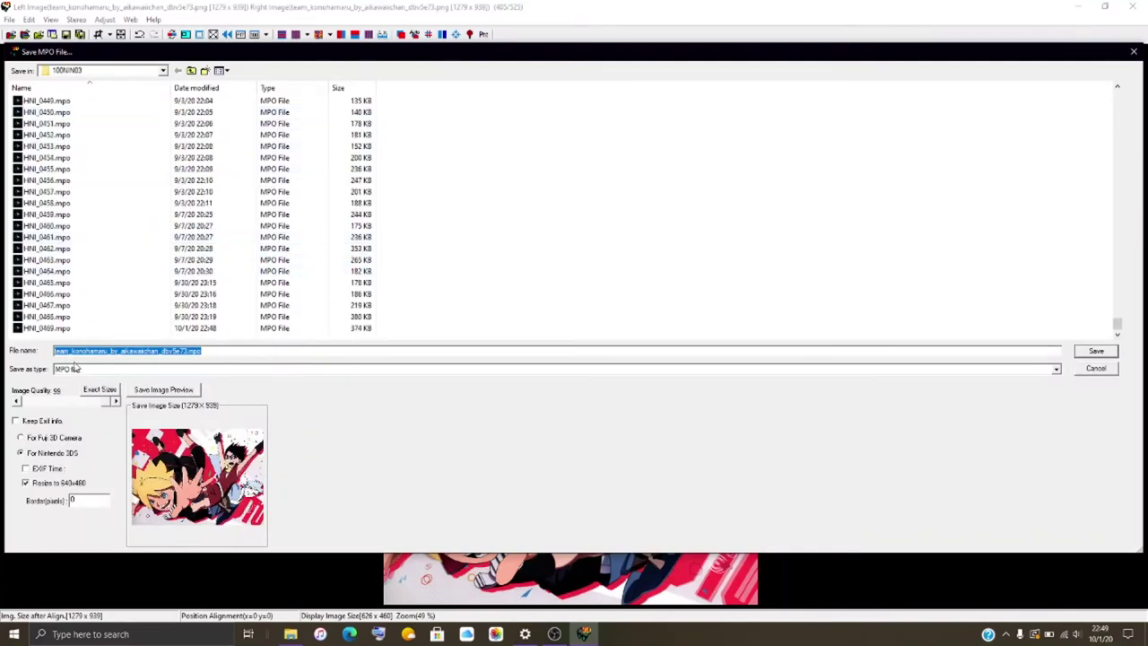
left_click(63, 329)
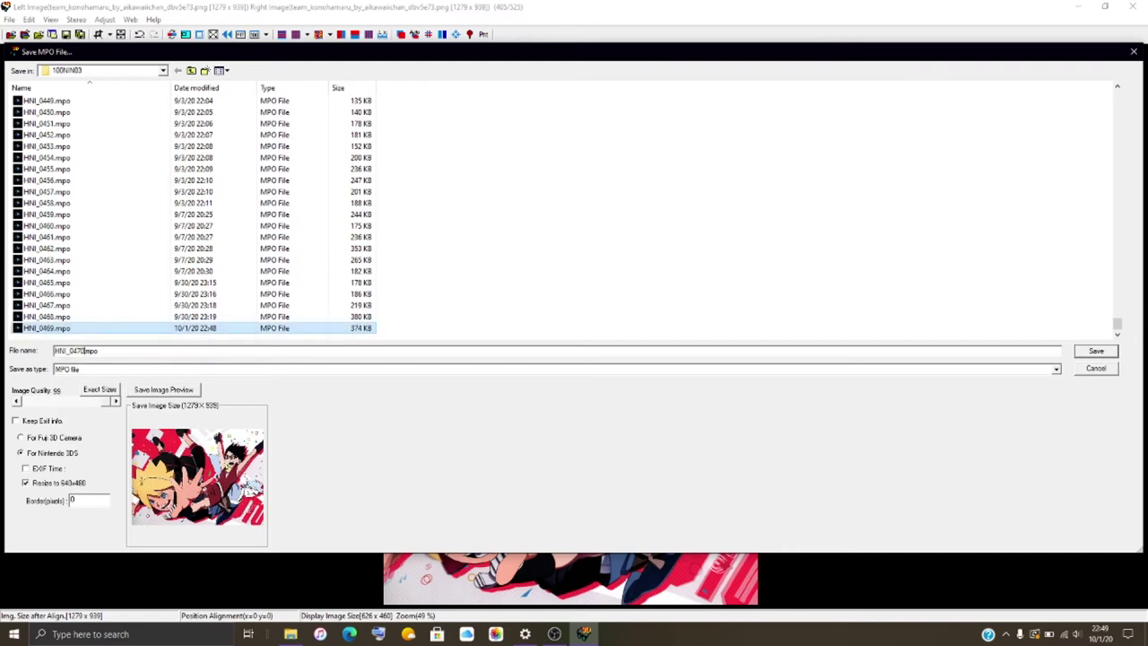
key("Return")
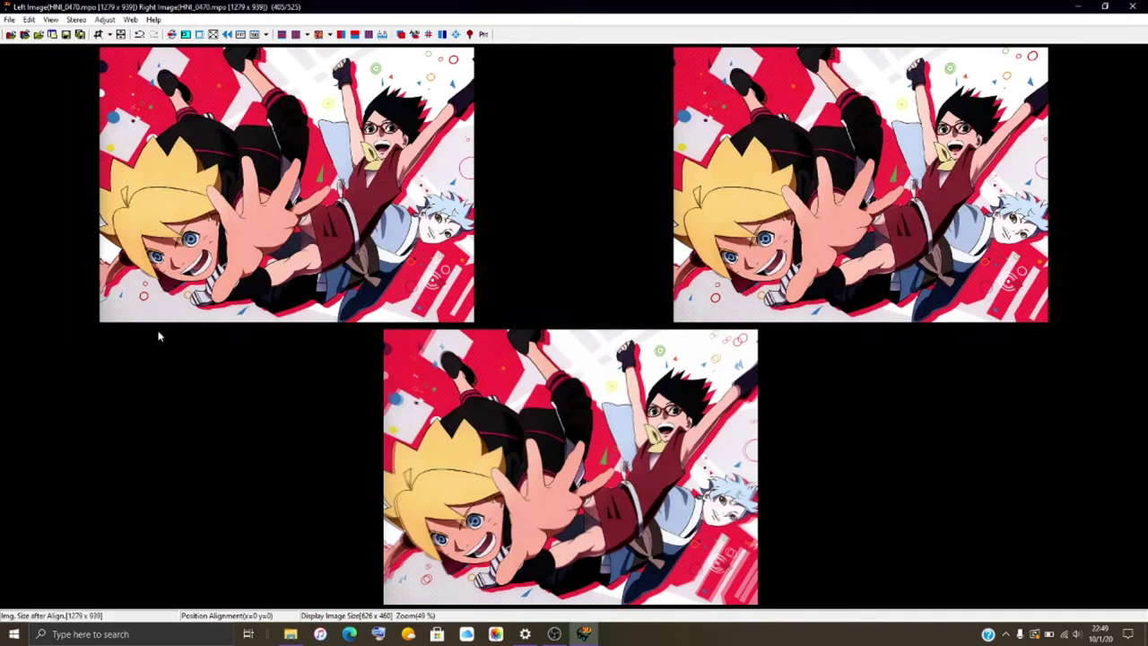
Open boruto_next_generations_op_1_kana_boon__baton_road_by_aikawaiichan_db8tvjd.jpg from the Pictures folder as both the left and the right image.
left_click(24, 35)
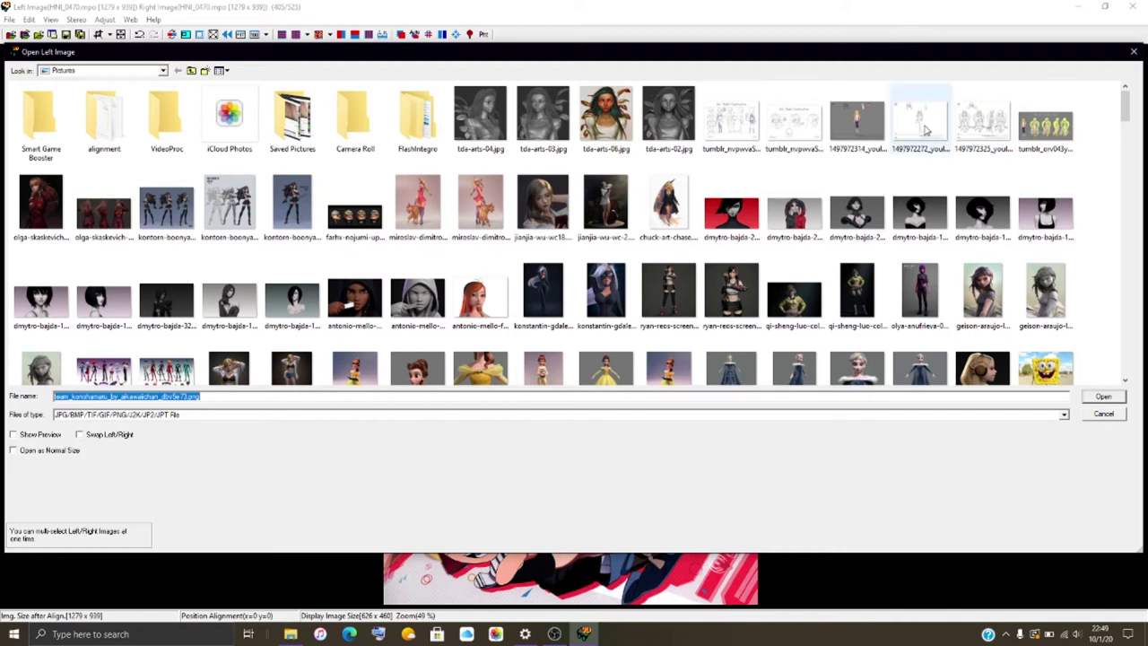
scroll(942, 287, "down", 3)
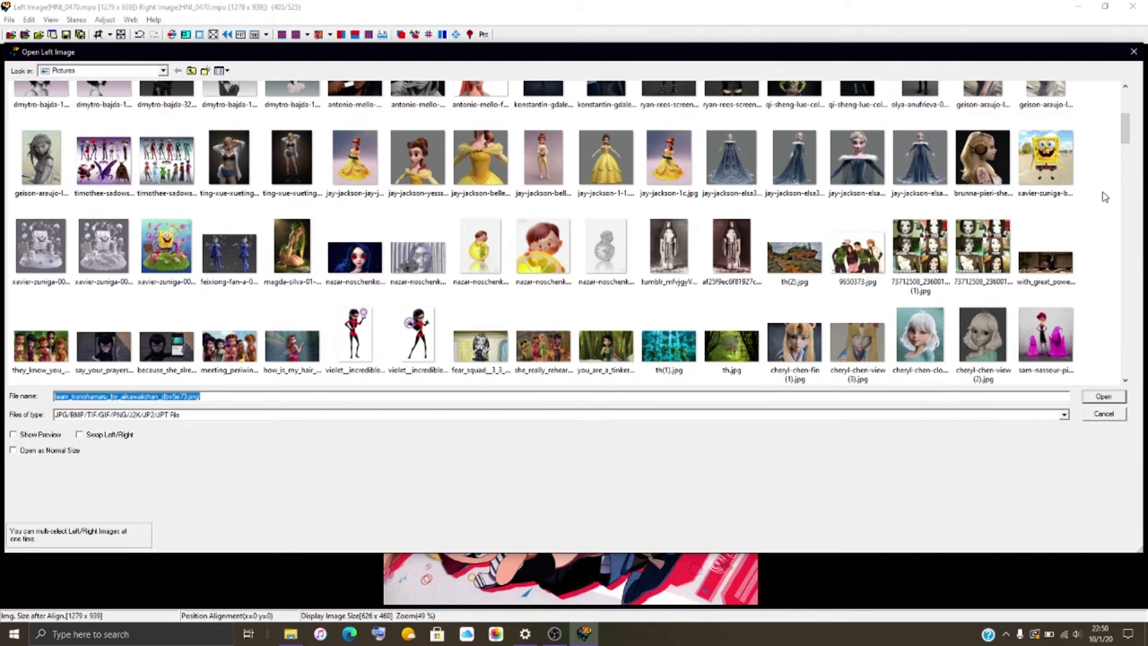
scroll(955, 290, "down", 10)
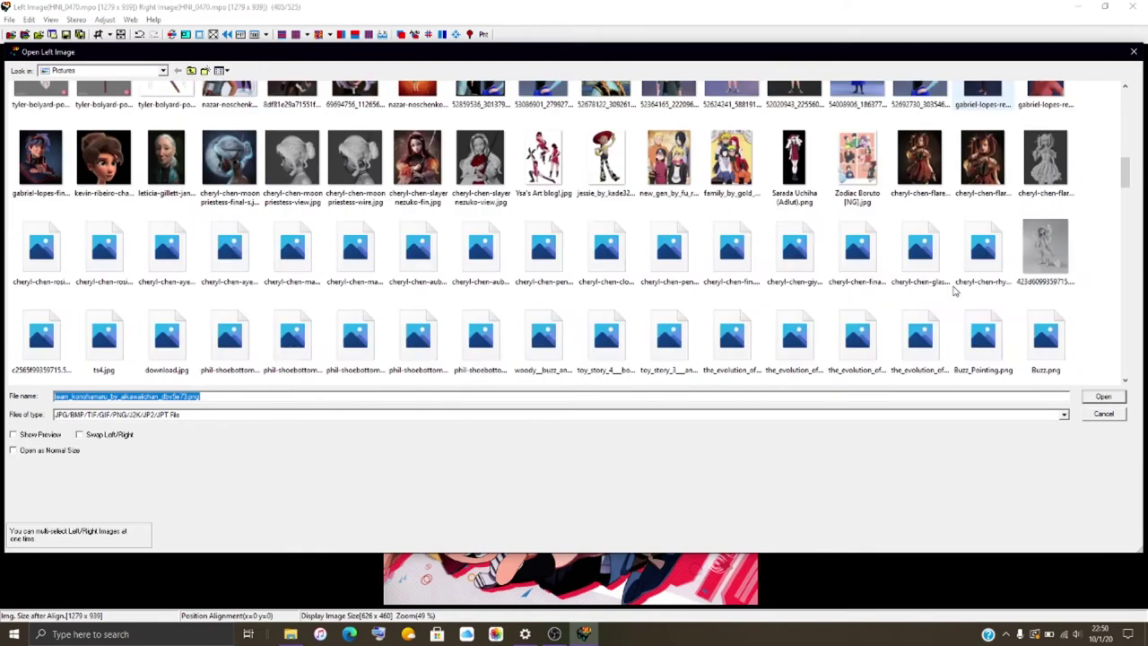
scroll(955, 290, "down", 10)
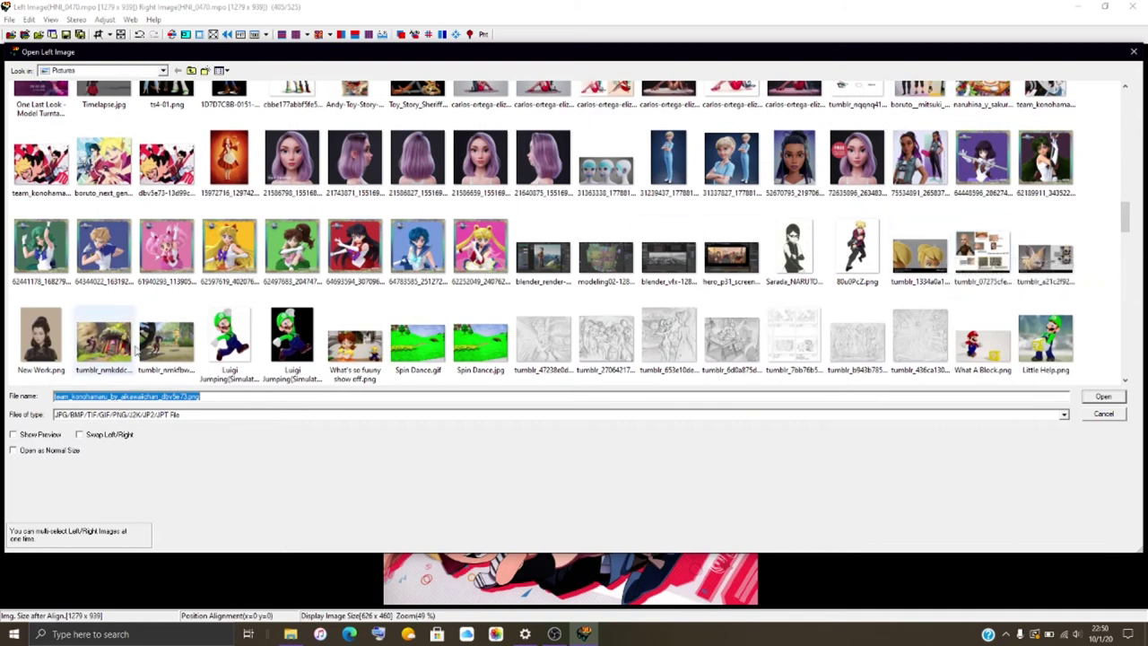
left_click(101, 180)
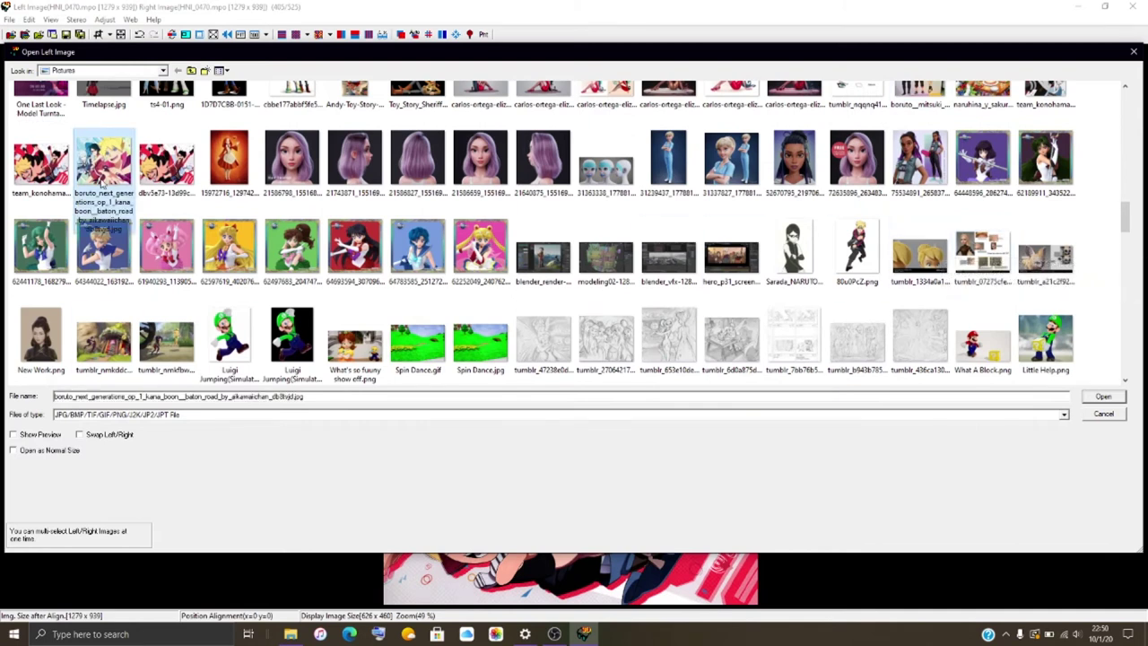
scroll(941, 254, "up", 3)
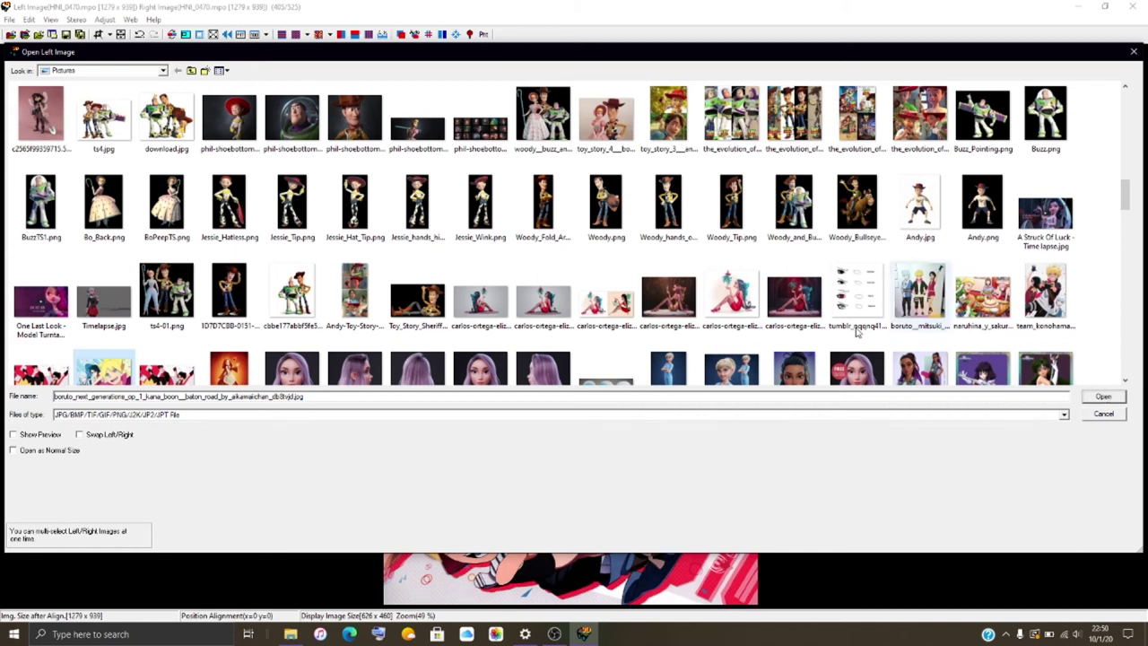
left_click(1103, 396)
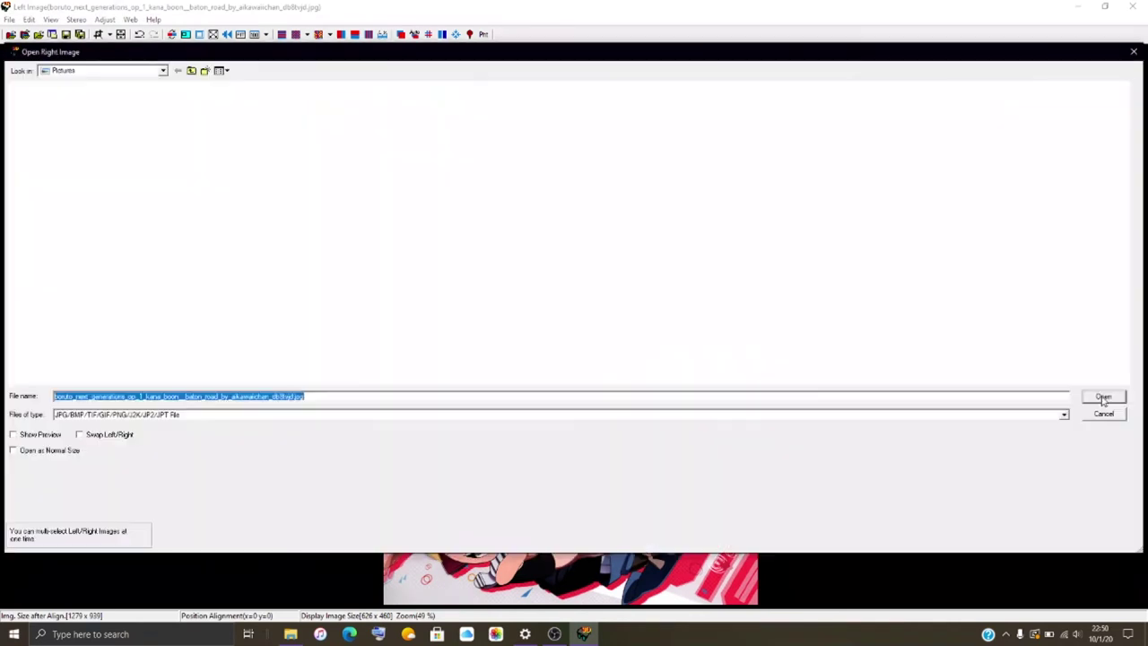
key("Page_Down")
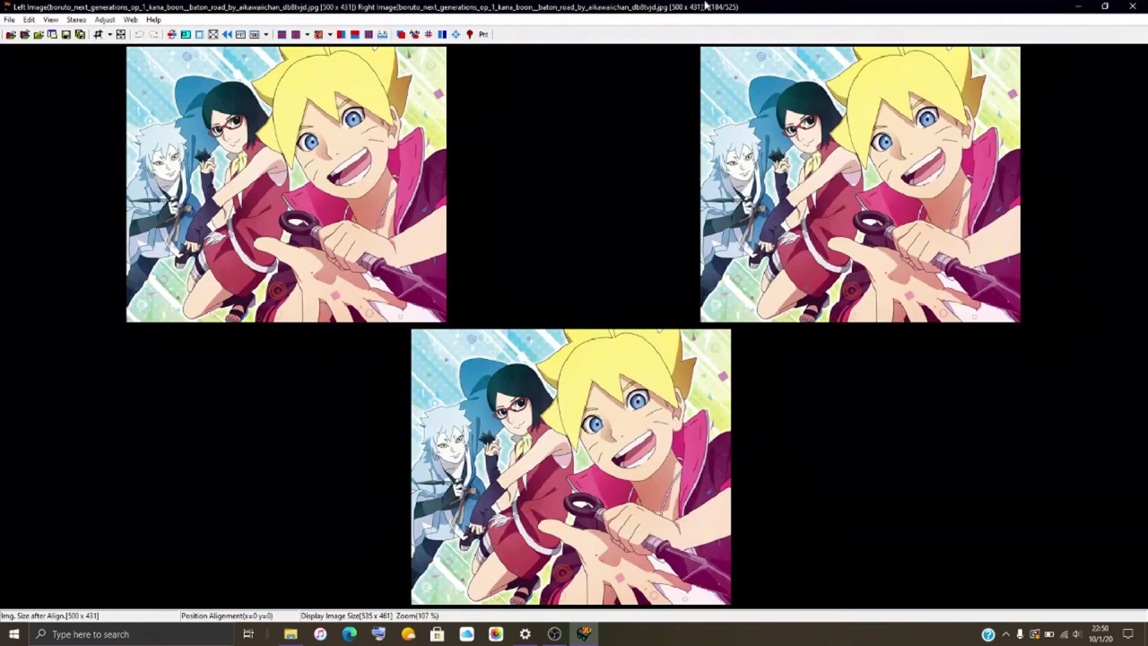
Open Easy Adjustment in a maximised window and set the left image's barrel distortion correction to about 15.
left_click(400, 35)
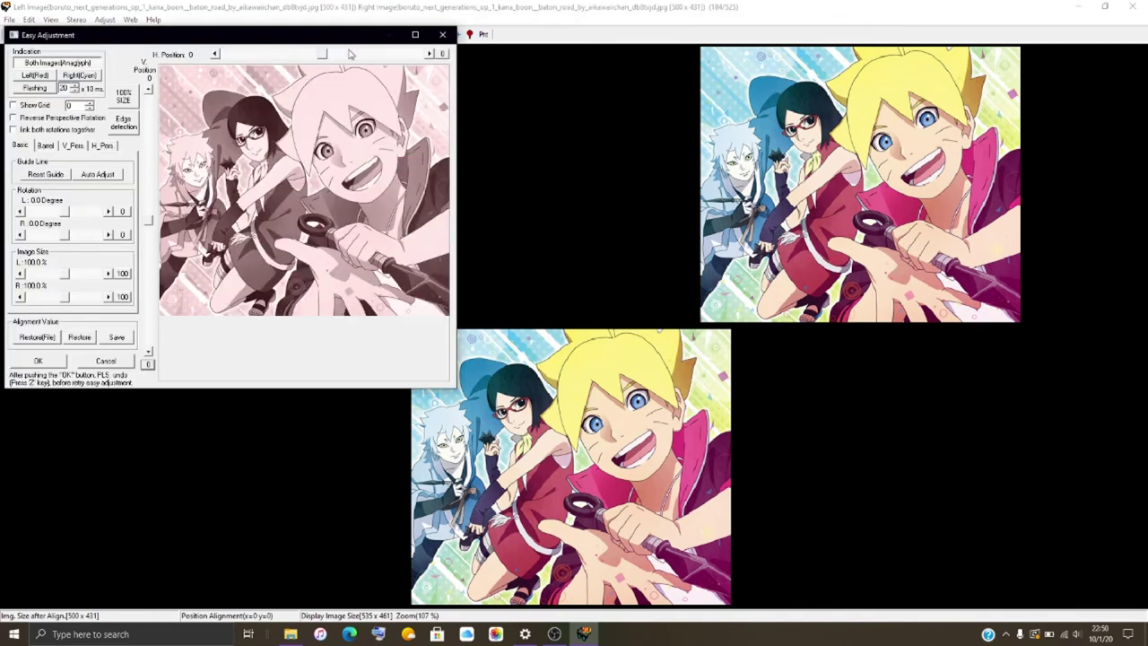
left_click(416, 35)
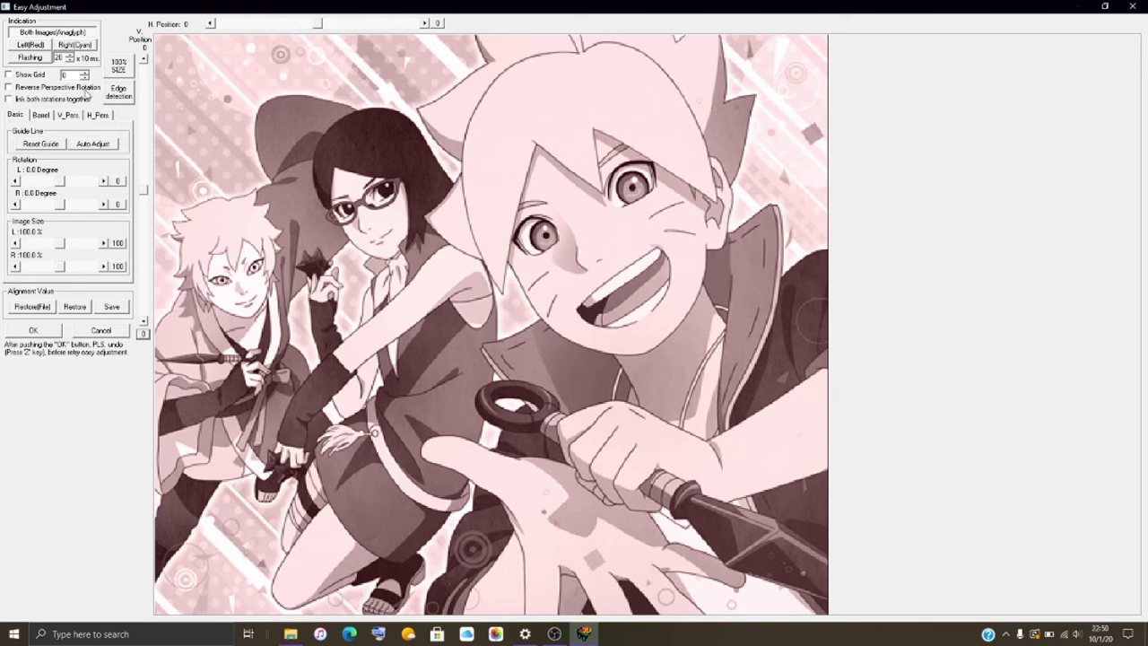
left_click(41, 114)
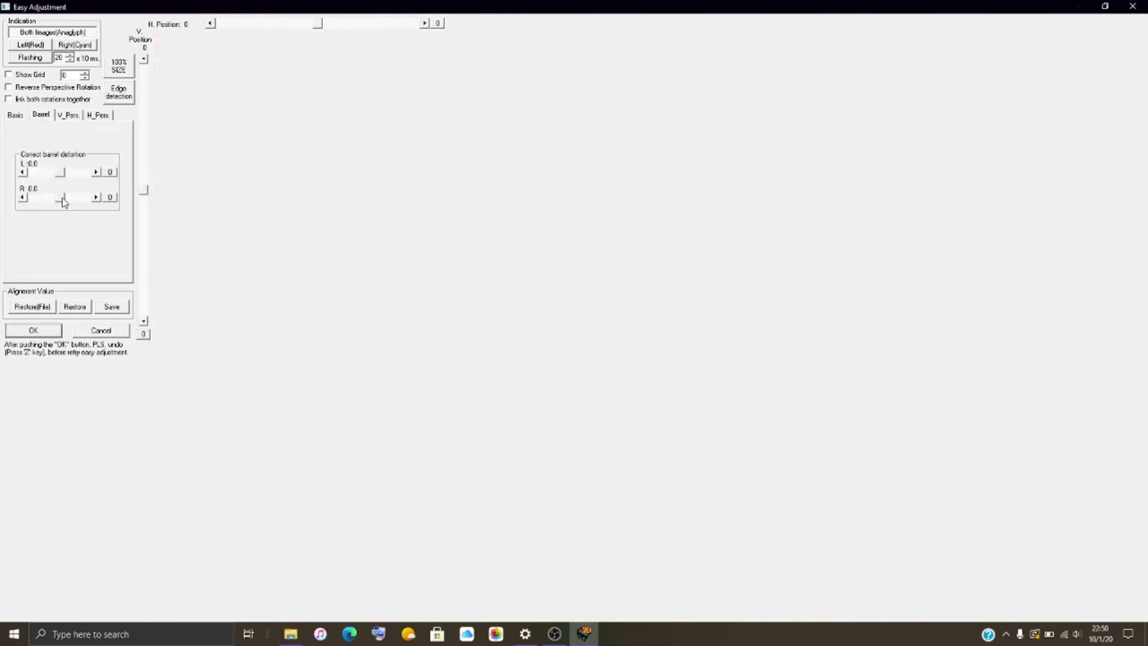
left_click_drag(63, 199, 63, 181)
left_click(22, 172)
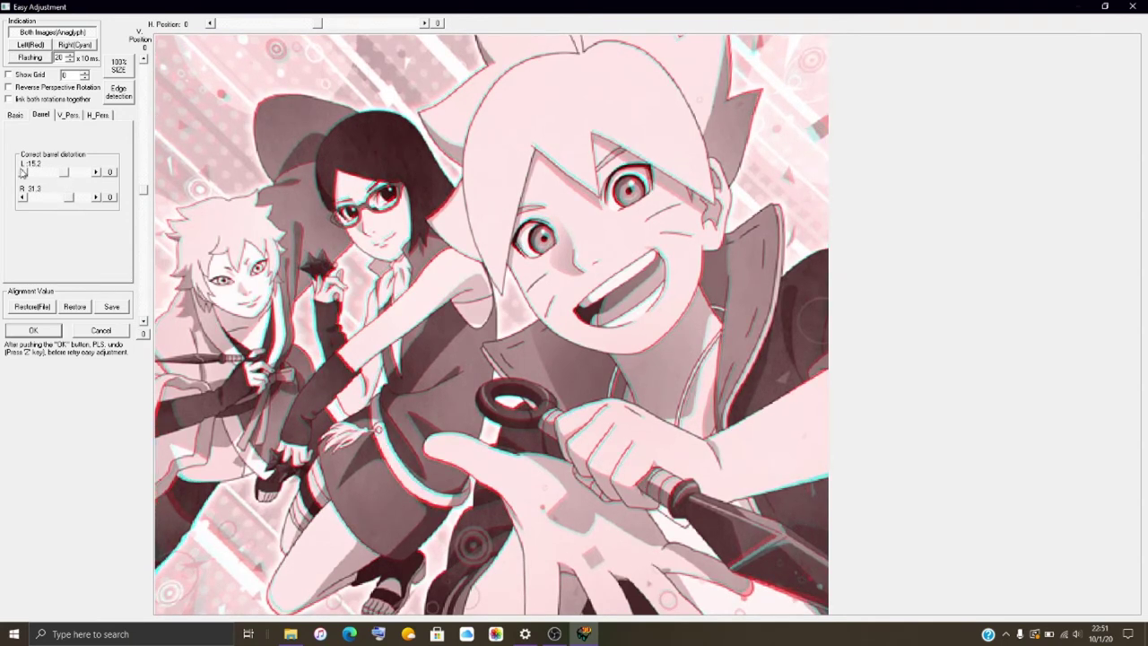
left_click(22, 173)
left_click(22, 172)
left_click(96, 172)
Set the right image's barrel distortion correction to about 30 and apply the adjustment.
left_click(22, 197)
left_click(23, 199)
left_click(23, 198)
left_click(23, 198)
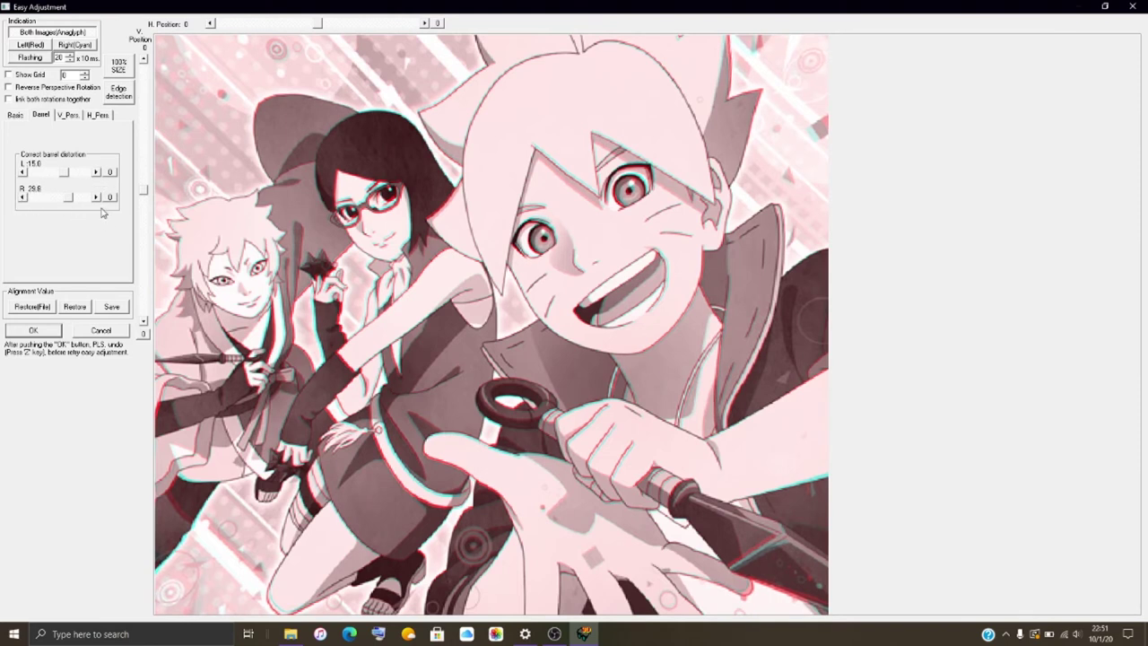
left_click(40, 331)
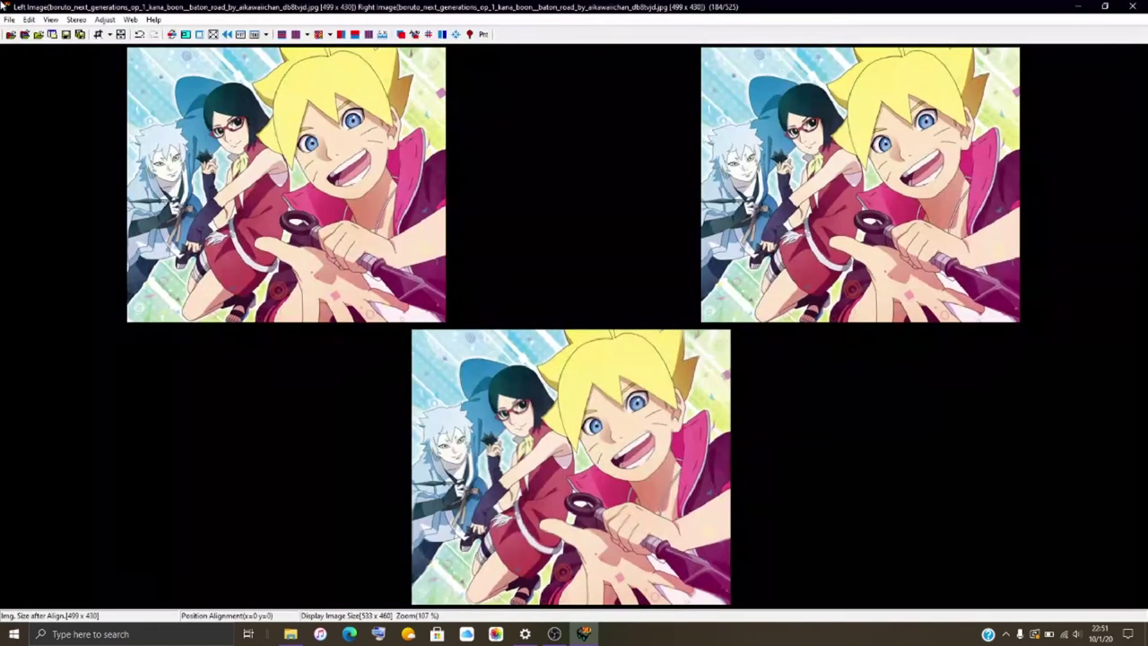
Save the adjusted stereo pair as an MPO file named HNI_0471.mpo in the 100NIN03 folder.
left_click(9, 19)
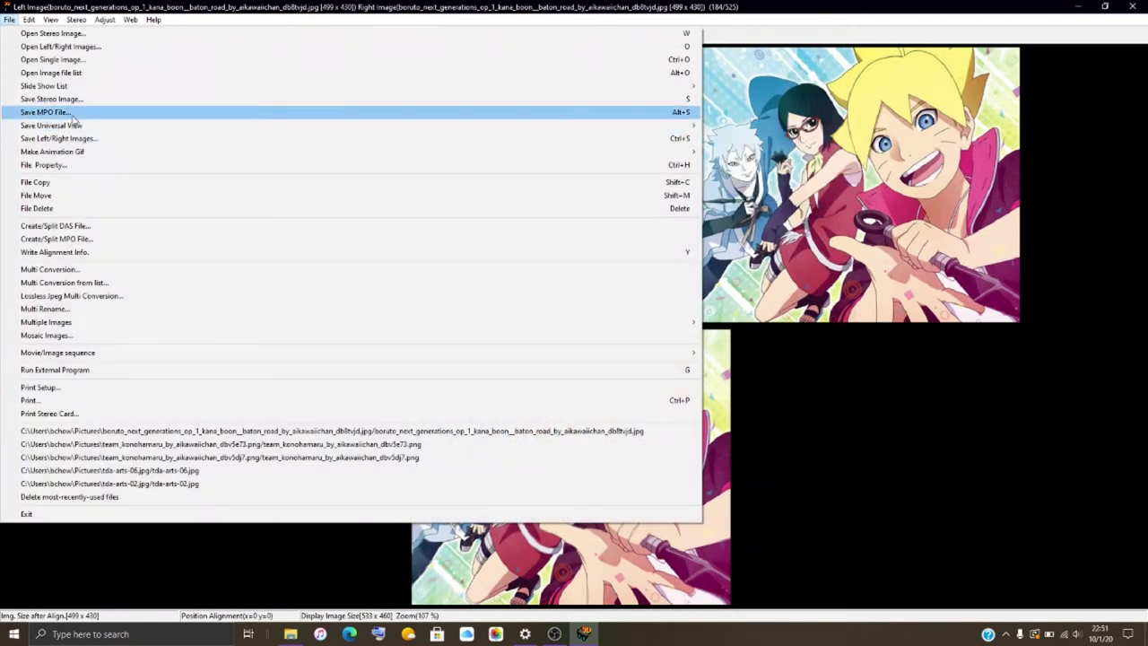
left_click(72, 114)
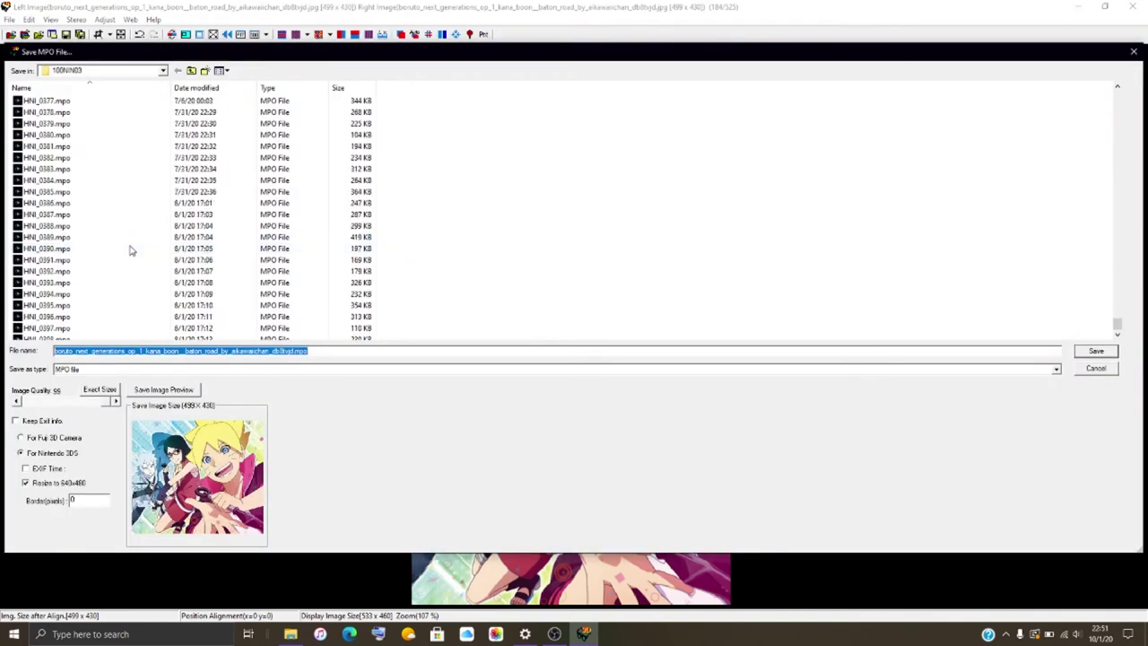
left_click(77, 329)
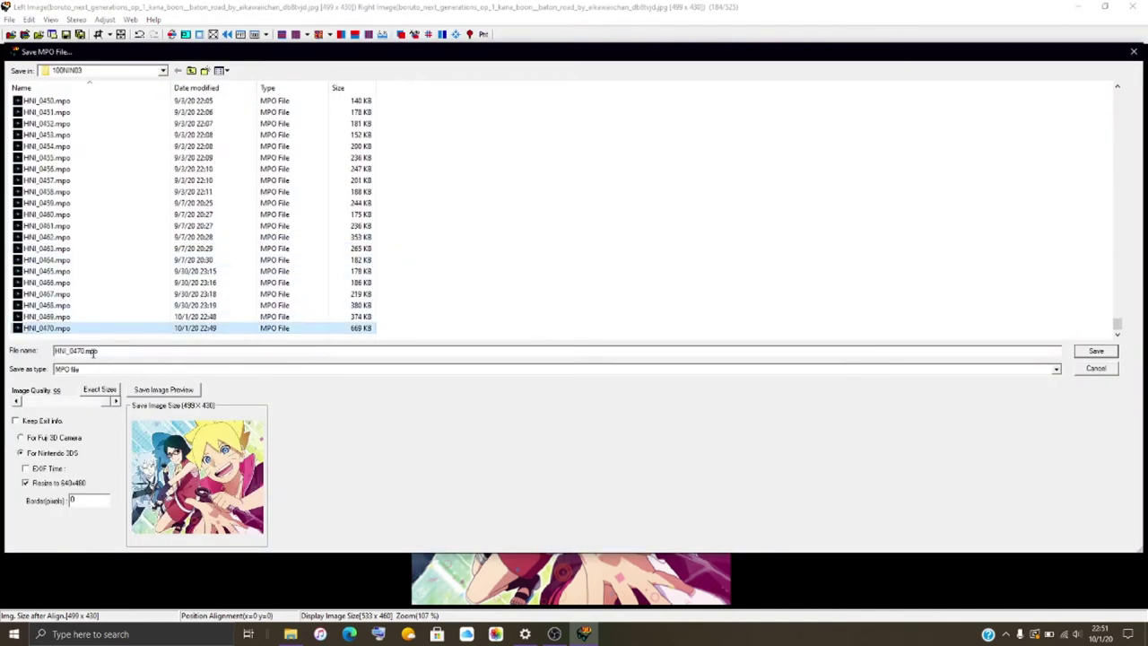
left_click(84, 350)
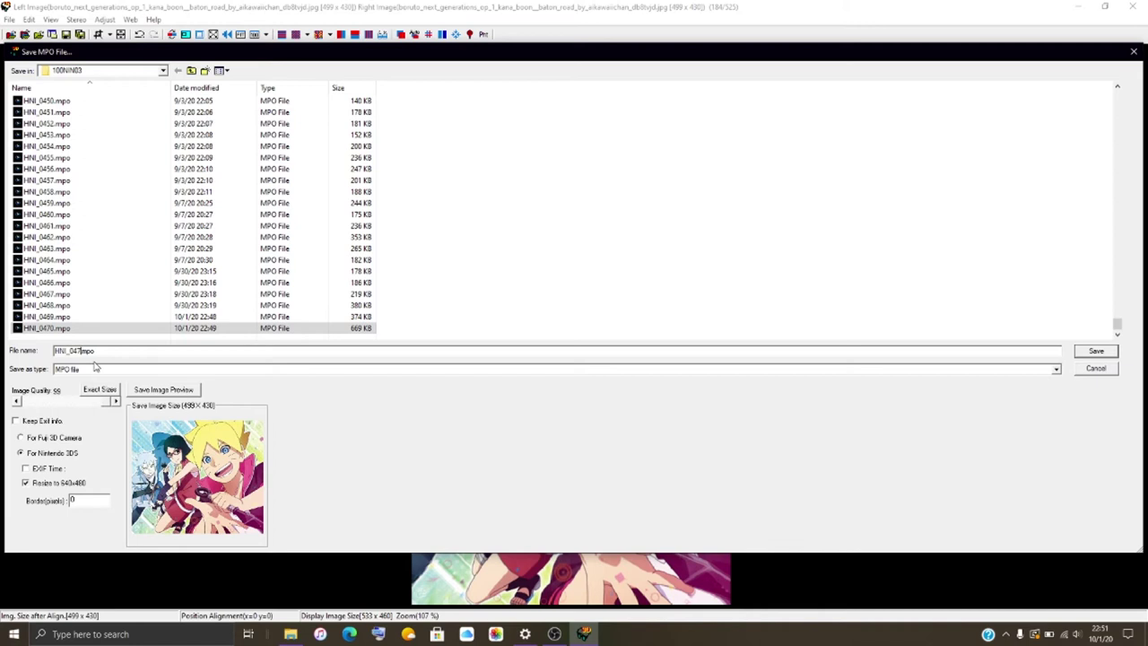
type("1")
key("Return")
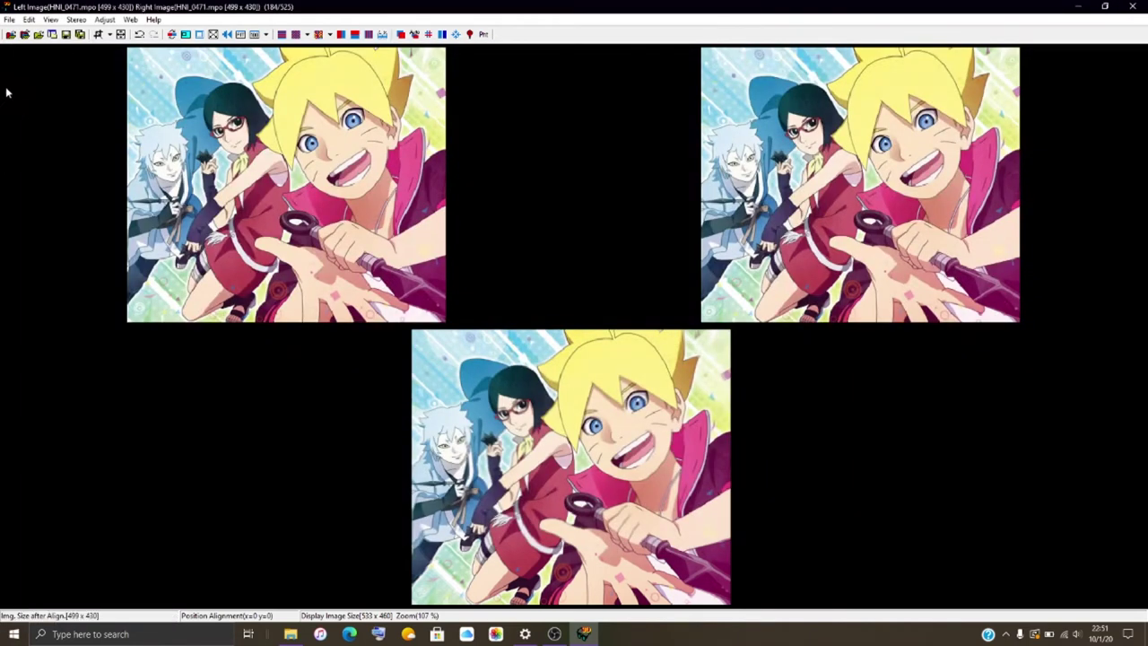
Open tumblr_nqqnq416nc1rxqr8no1_500.jpg from the Pictures folder as both the left and the right image.
left_click(24, 34)
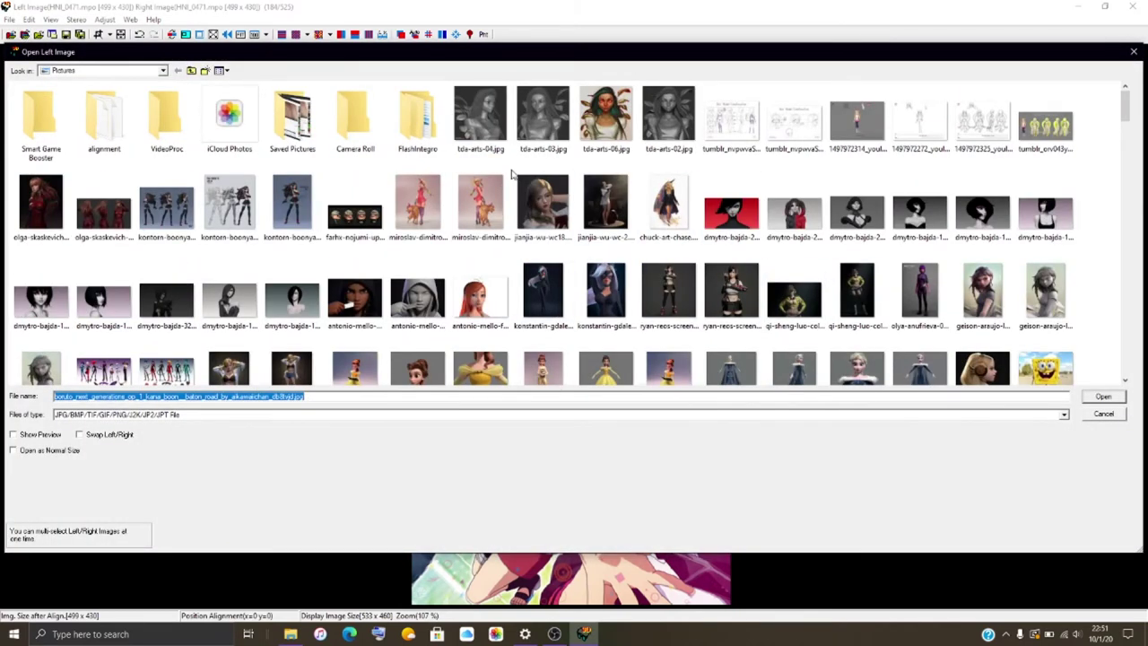
scroll(514, 178, "down", 3)
scroll(514, 178, "down", 12)
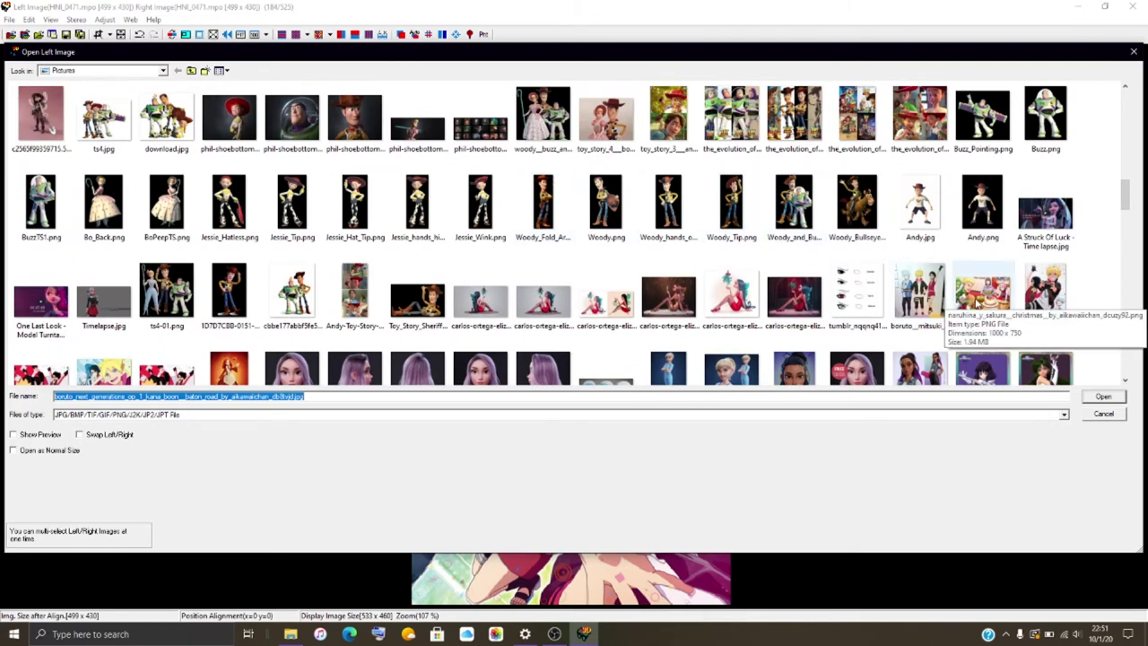
left_click(854, 282)
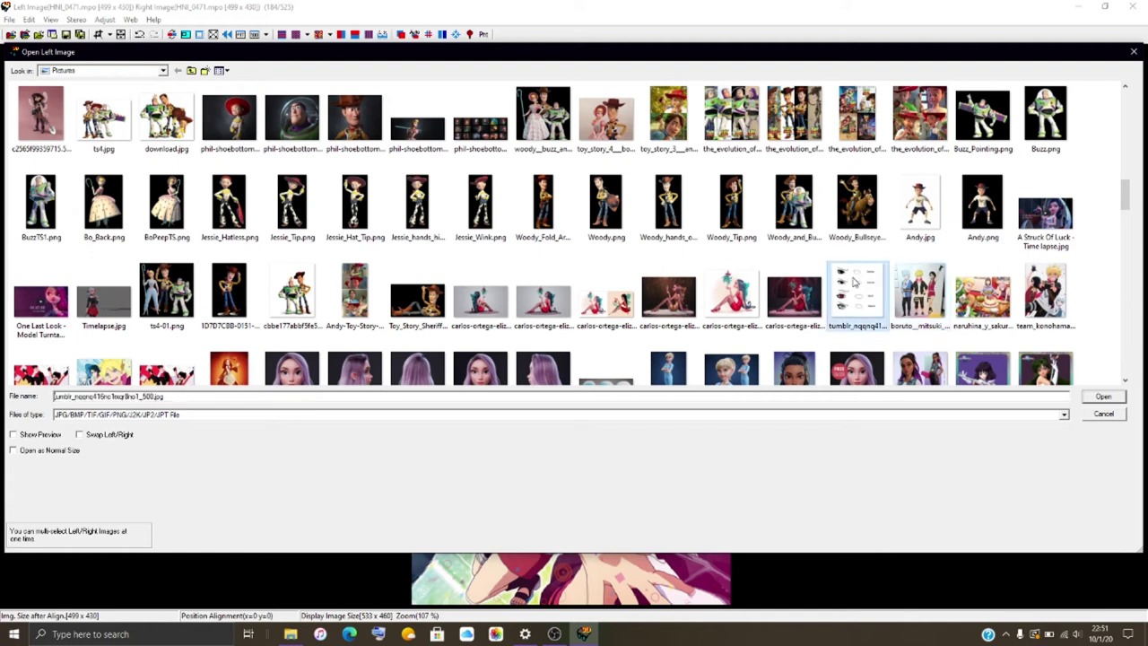
scroll(854, 282, "down", 3)
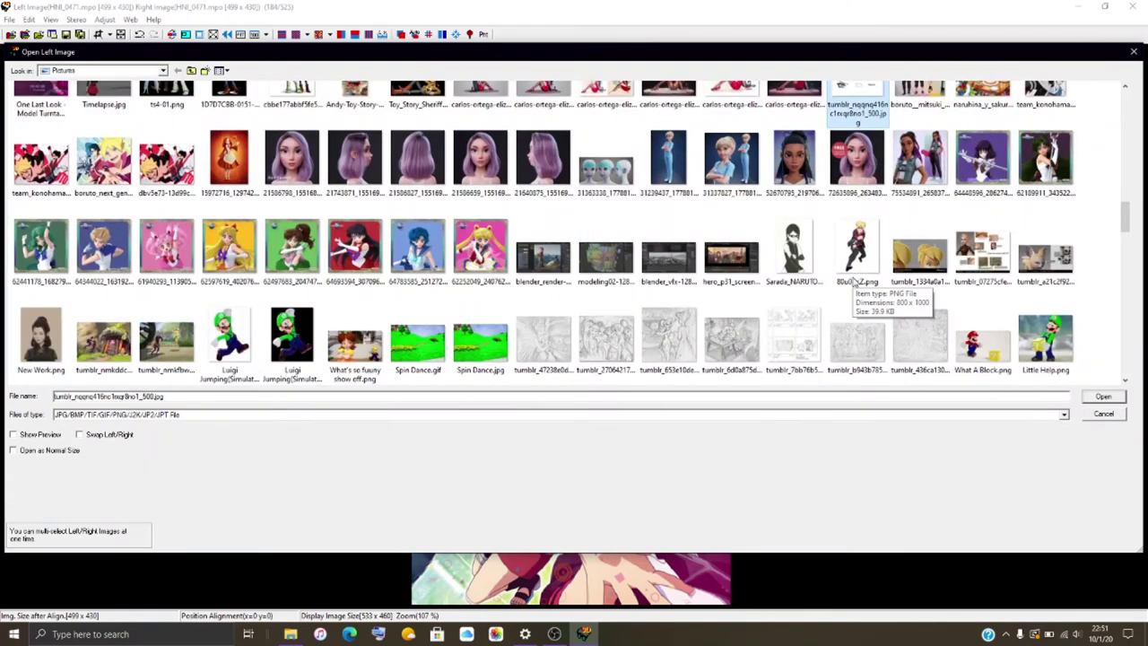
scroll(855, 305, "down", 5)
scroll(855, 305, "up", 5)
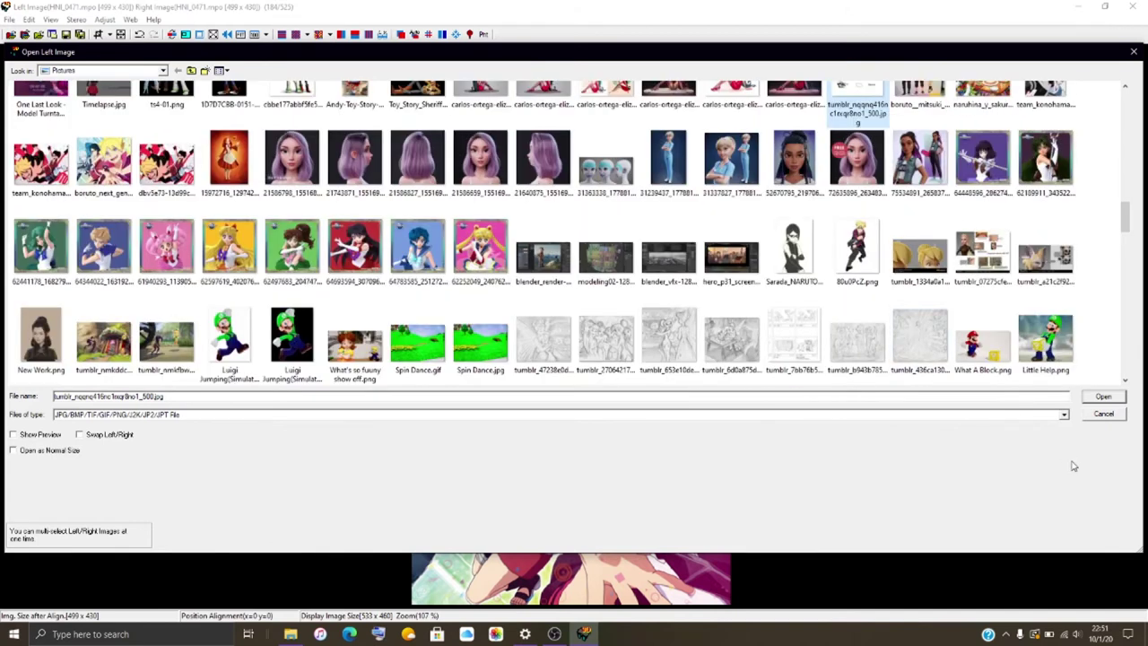
left_click(1098, 400)
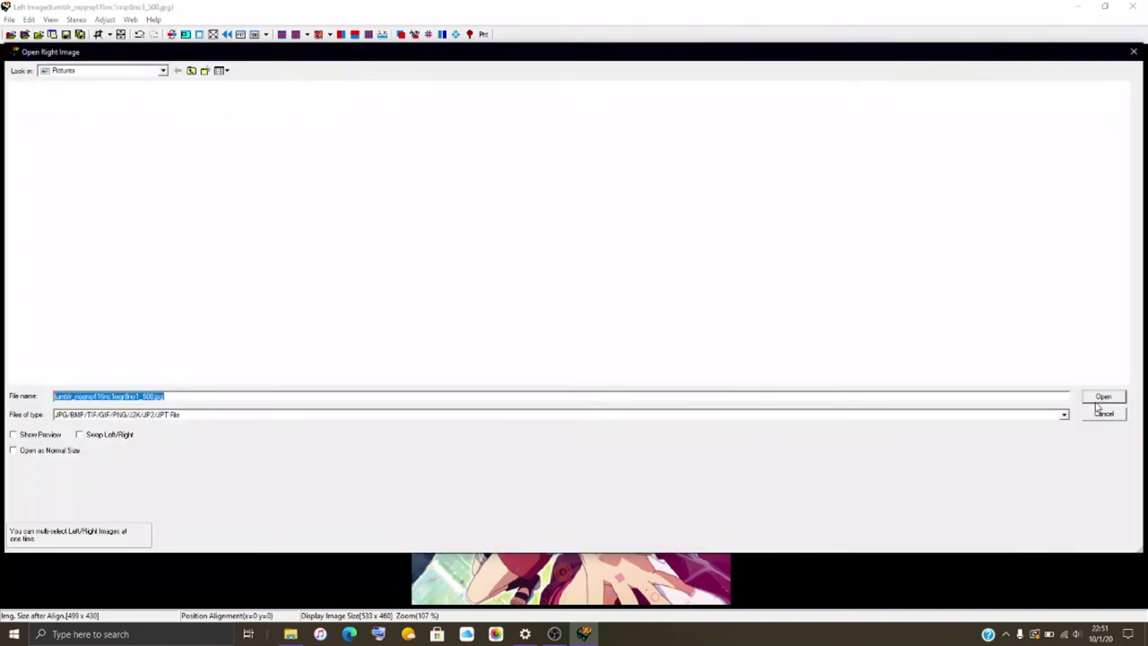
left_click(1098, 400)
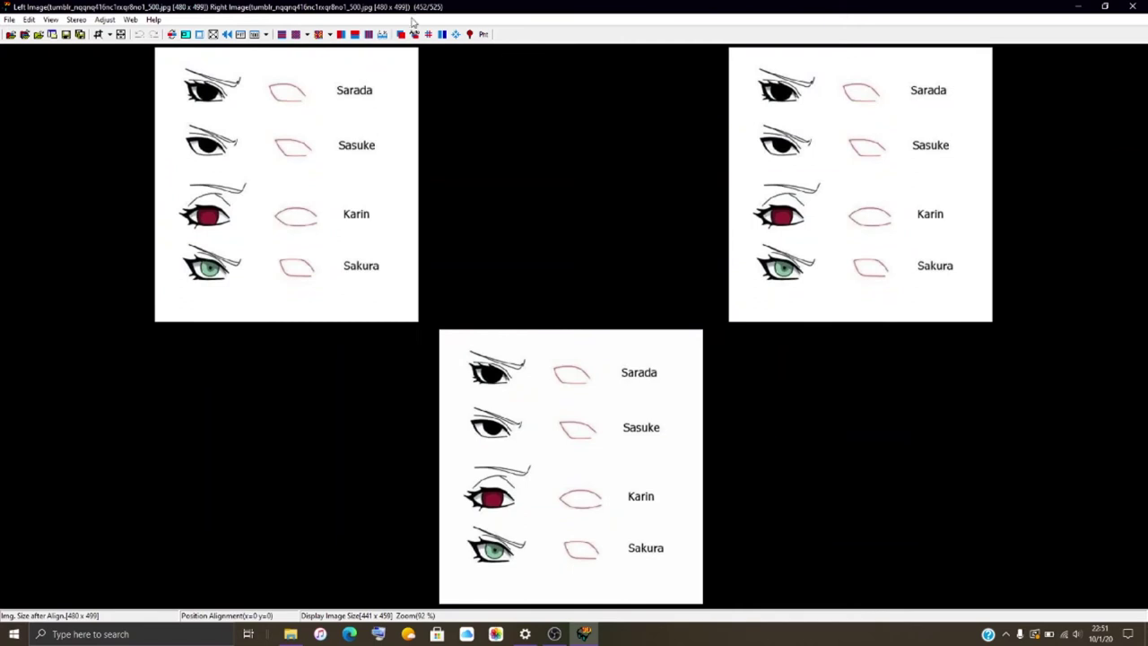
left_click(401, 34)
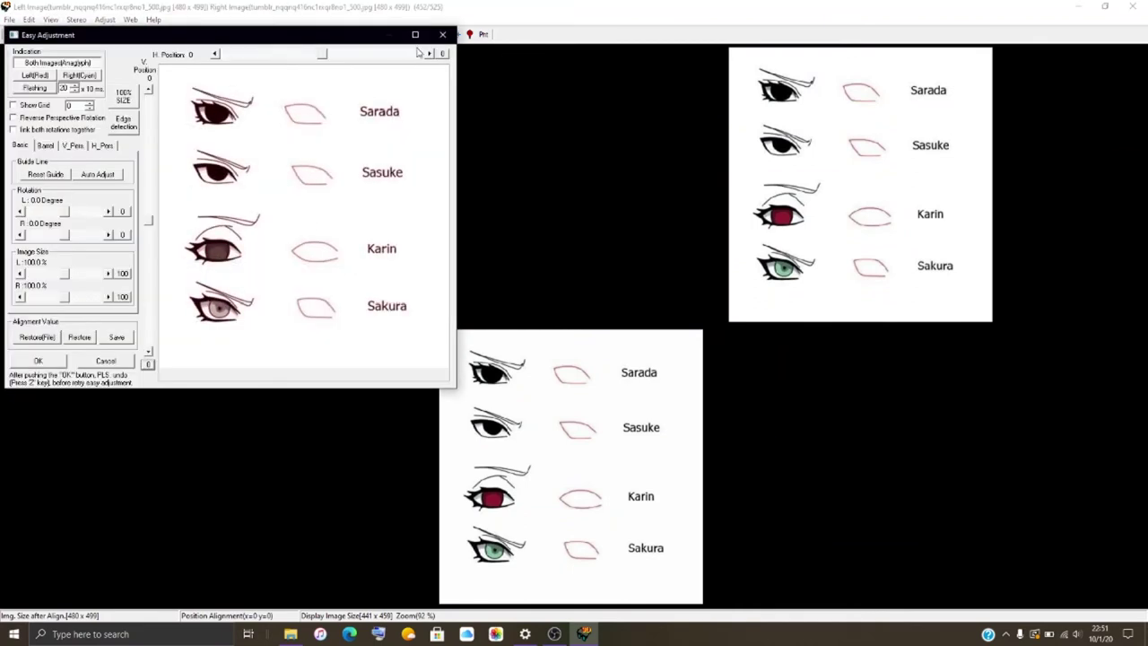
left_click(414, 34)
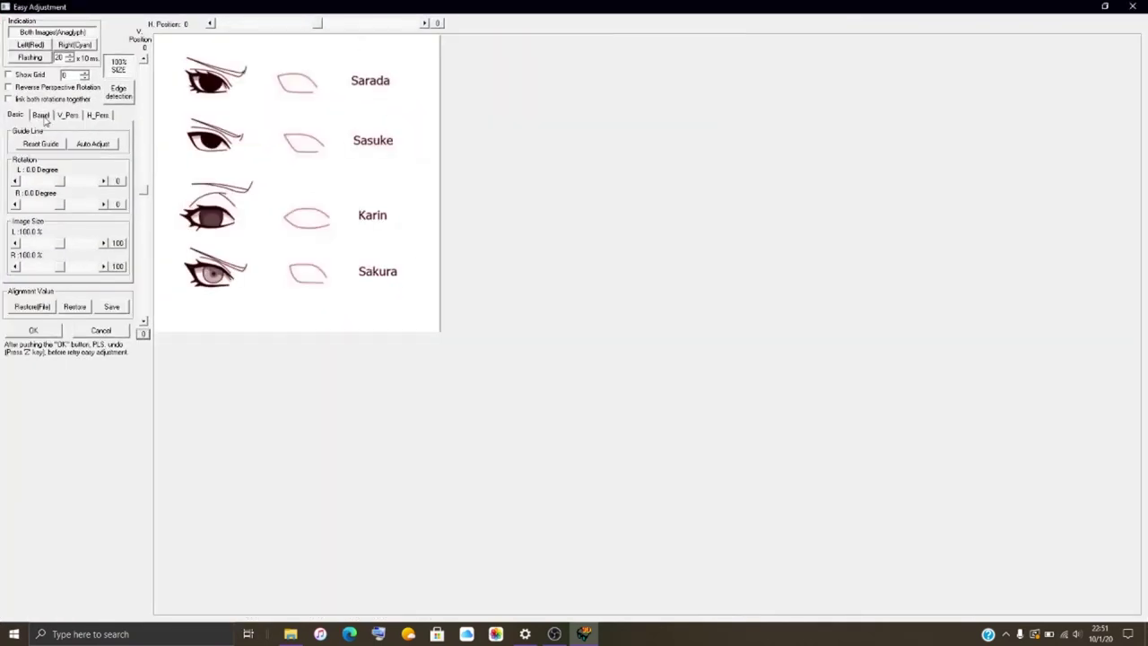
left_click(41, 115)
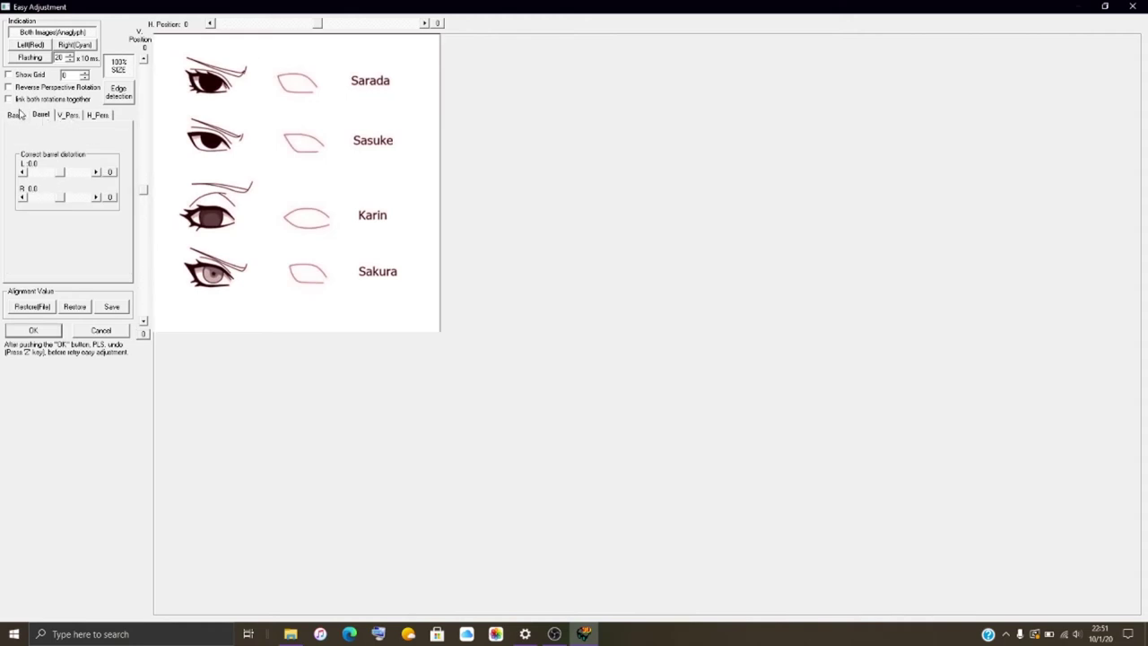
left_click(17, 114)
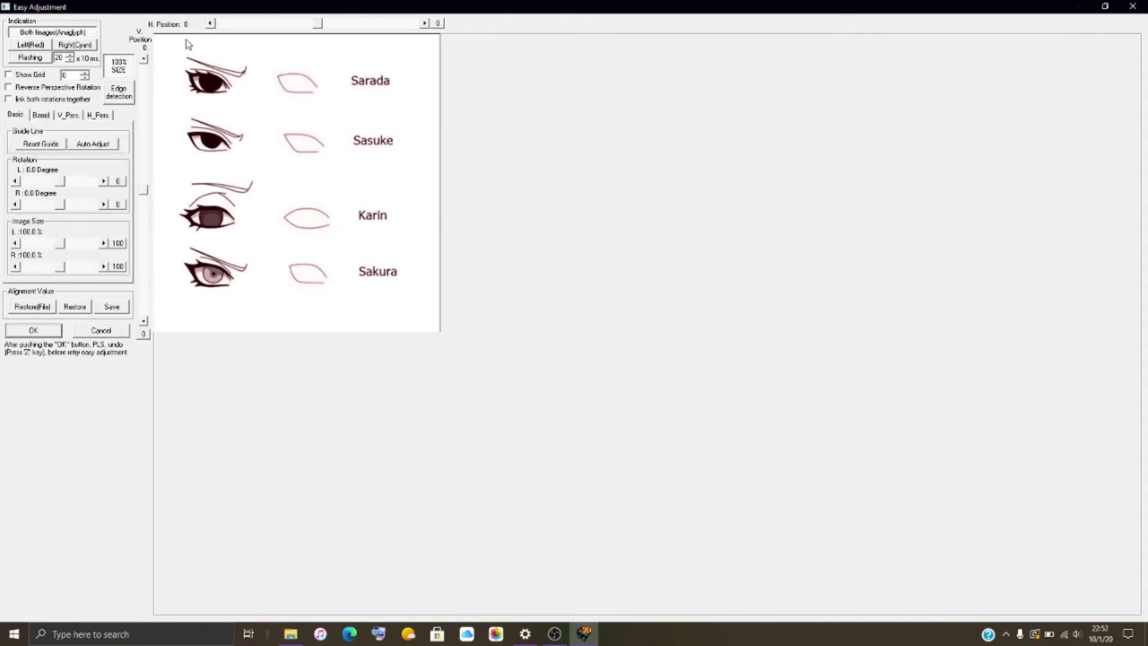
left_click(1132, 7)
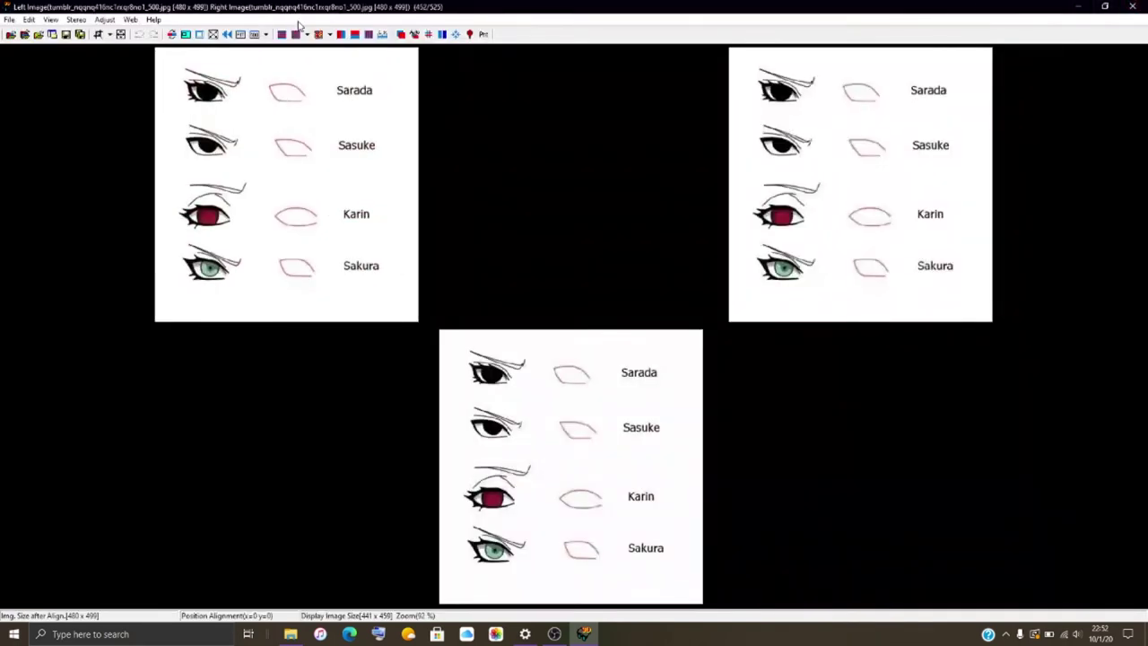
Open Easy Adjustment in a maximised window, set the left image's size to 95.0 % and apply the adjustment.
left_click(401, 35)
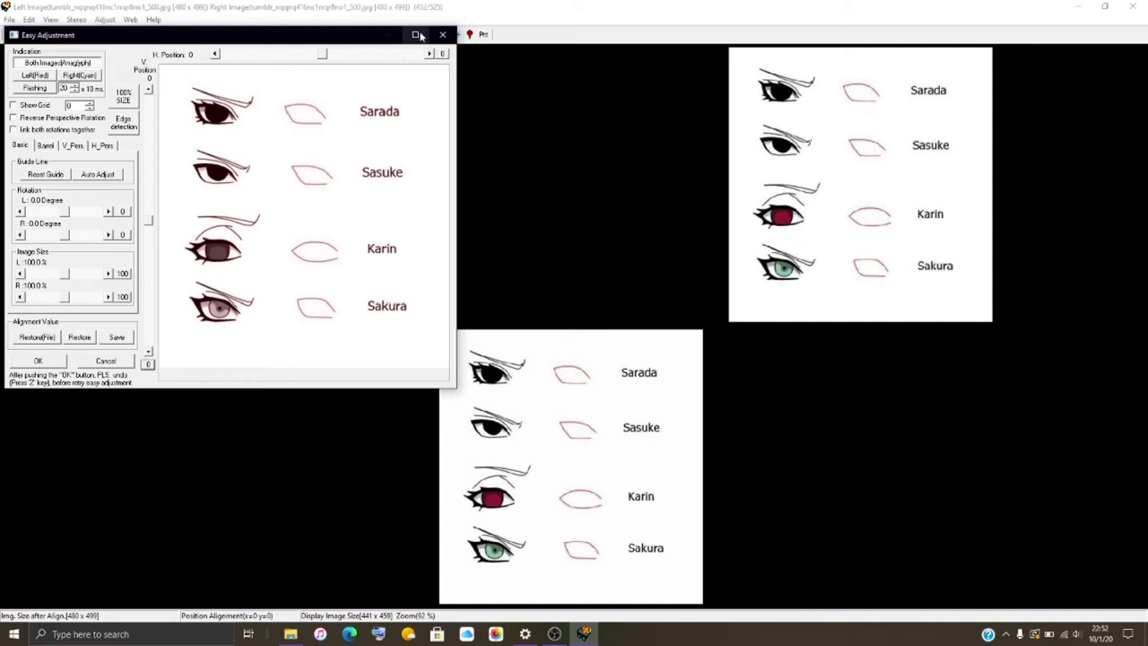
left_click(417, 35)
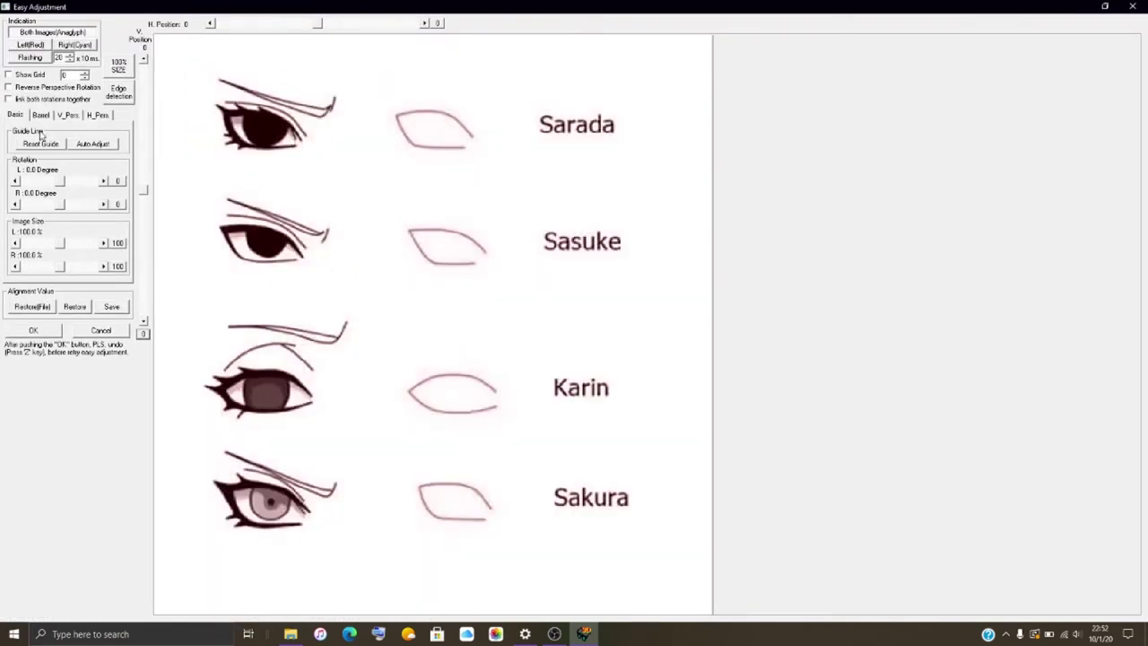
left_click(62, 248)
left_click_drag(62, 249, 63, 247)
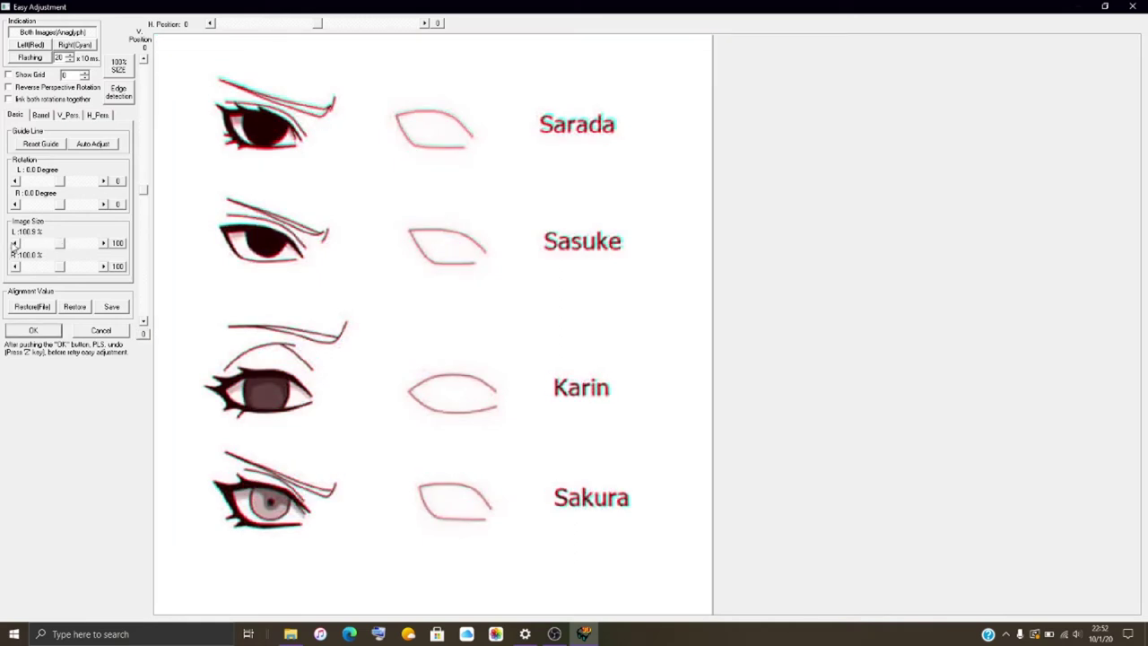
left_click(14, 243)
left_click(14, 243)
left_click(14, 243)
left_click(14, 243)
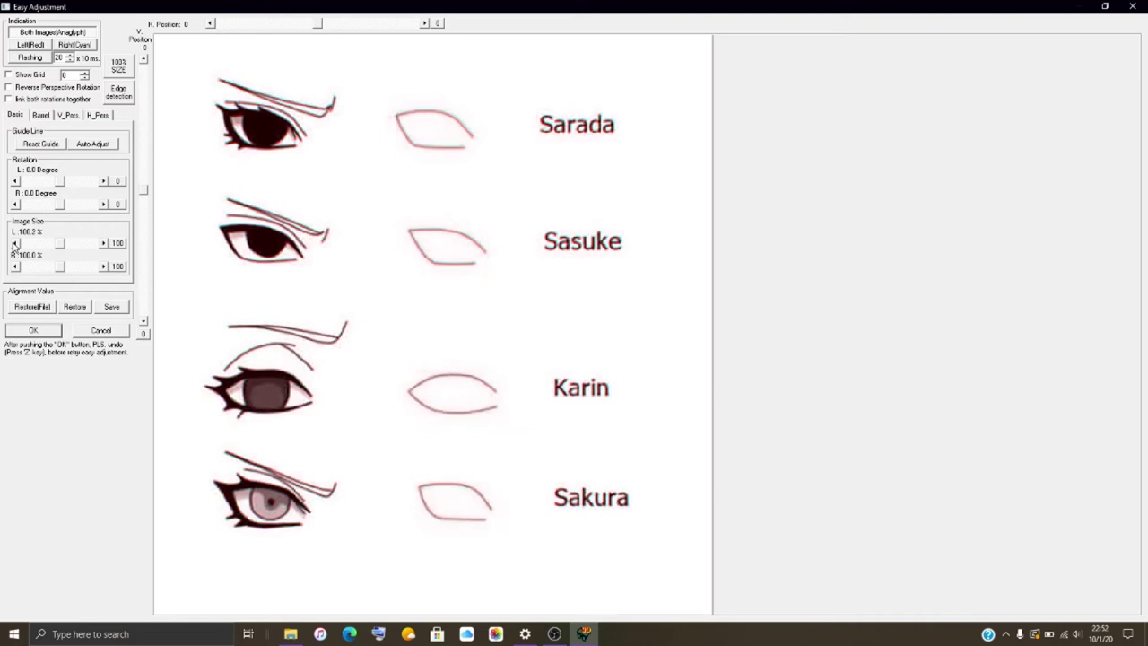
left_click(14, 243)
left_click(14, 243)
left_click(14, 243)
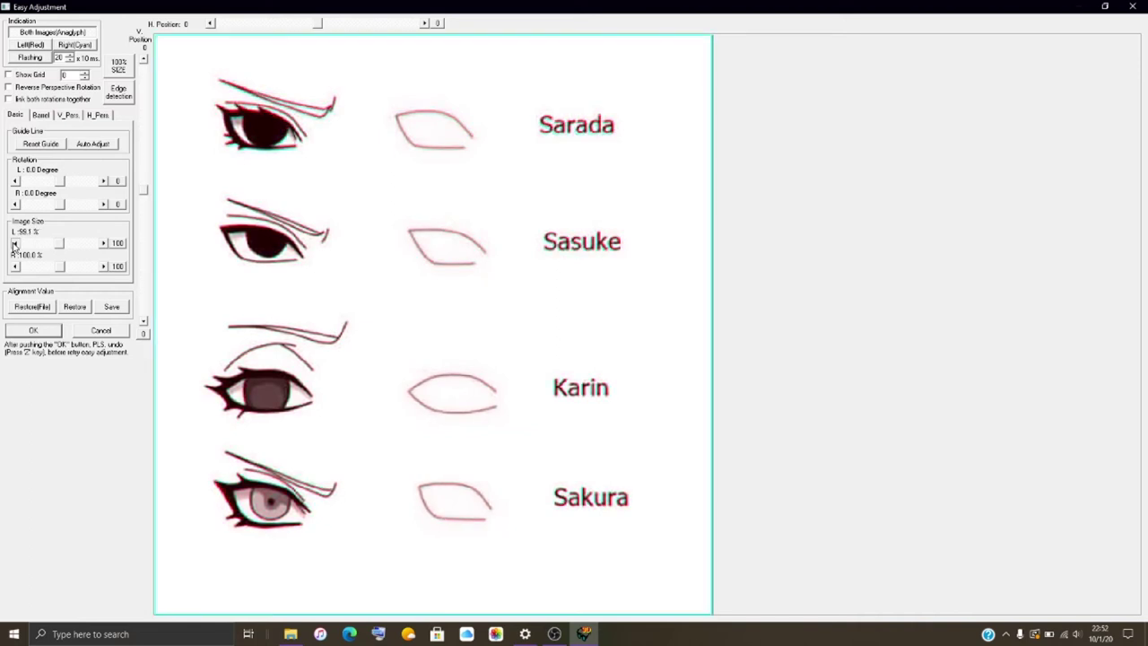
left_click(15, 243)
left_click(15, 243)
left_click(14, 243)
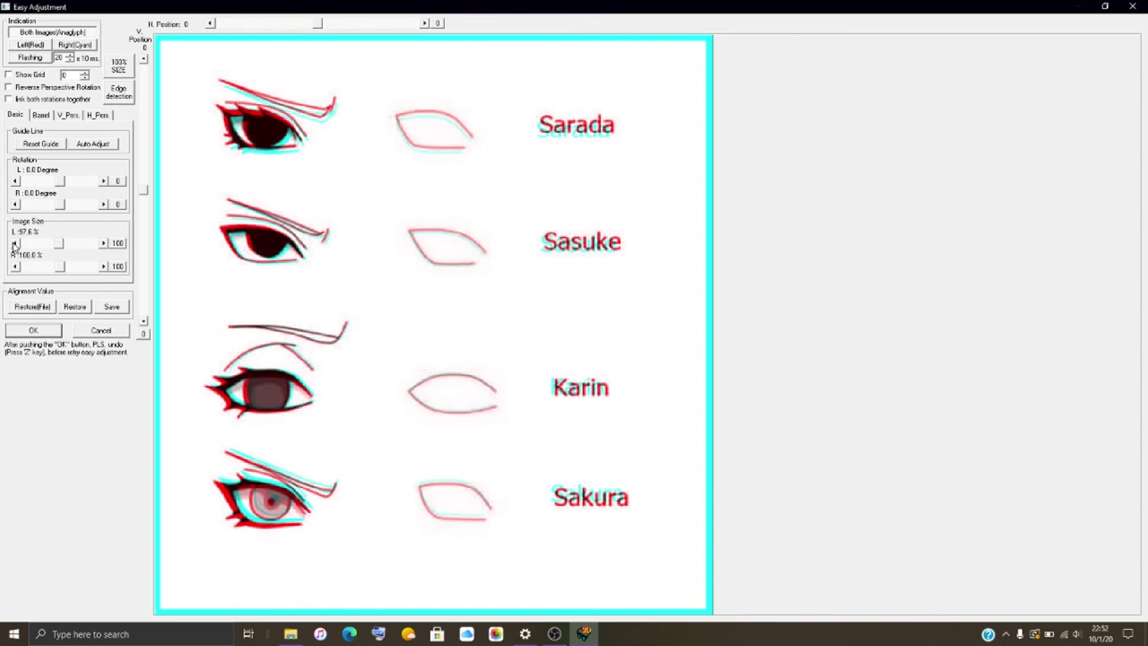
left_click(15, 243)
left_click(14, 243)
left_click(14, 243)
left_click(15, 243)
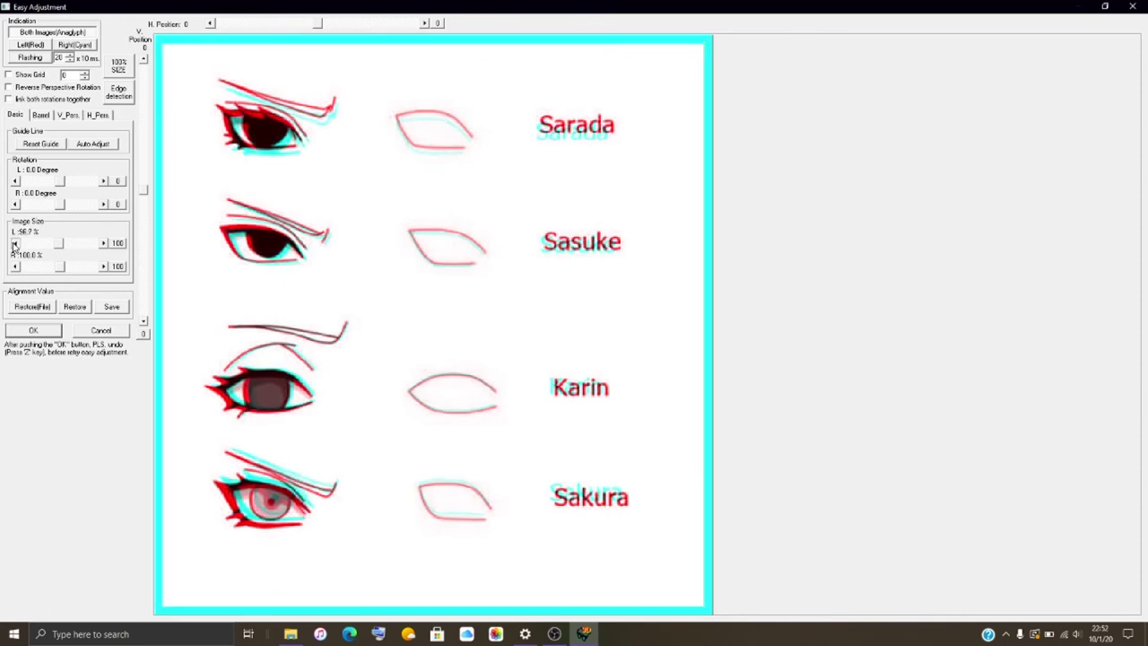
left_click(14, 243)
left_click(14, 243)
left_click(14, 243)
left_click(14, 243)
left_click(14, 243)
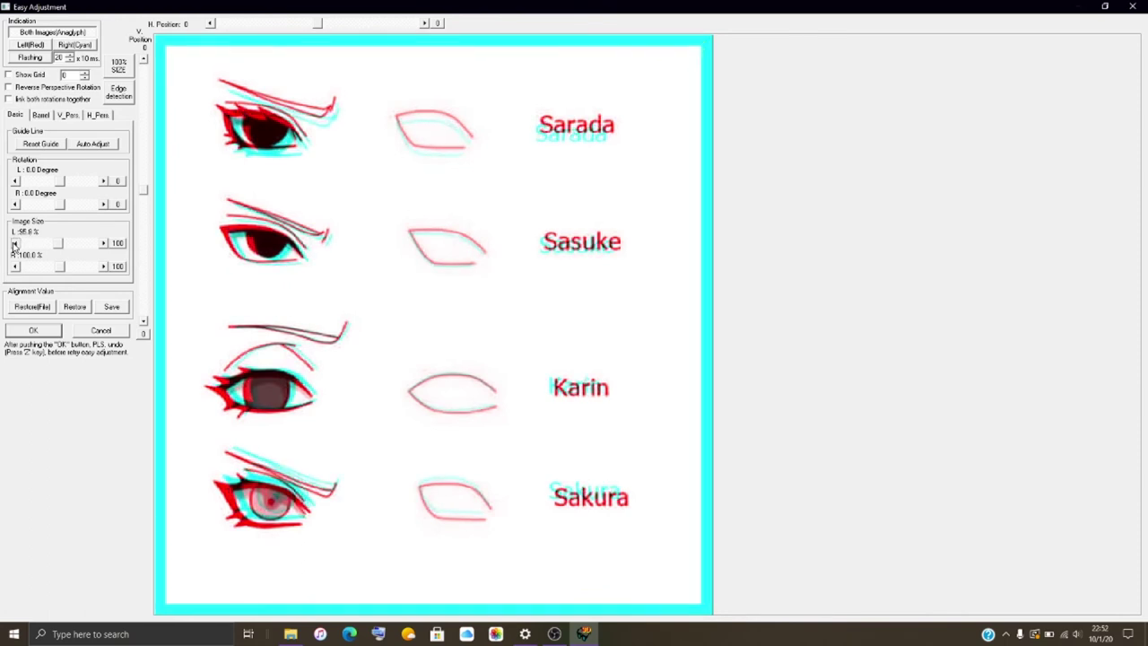
left_click(14, 243)
left_click(15, 243)
left_click(14, 243)
left_click(15, 243)
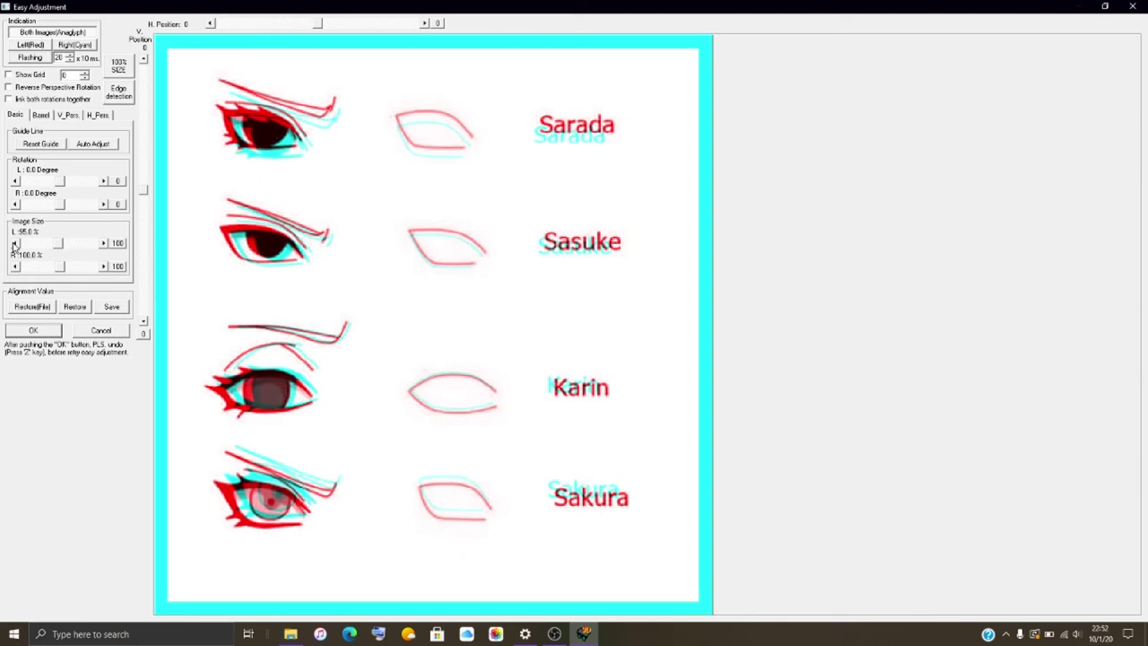
left_click(34, 330)
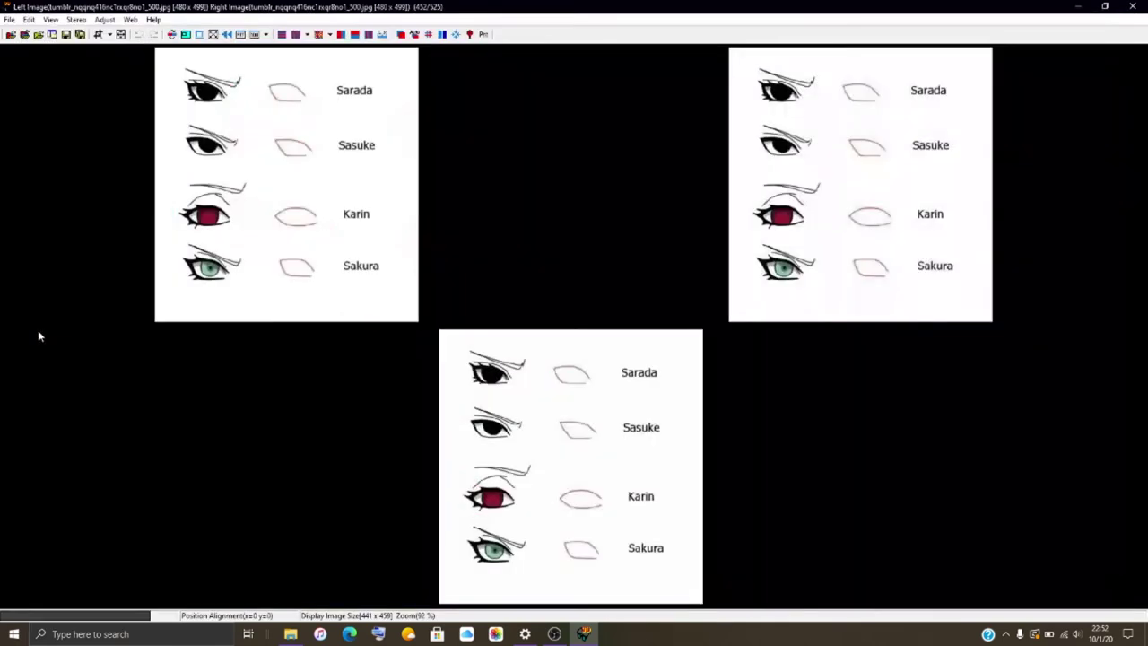
Save the adjusted stereo pair as an MPO file named HNI_0472.mpo in the 100NIN03 folder.
left_click(9, 18)
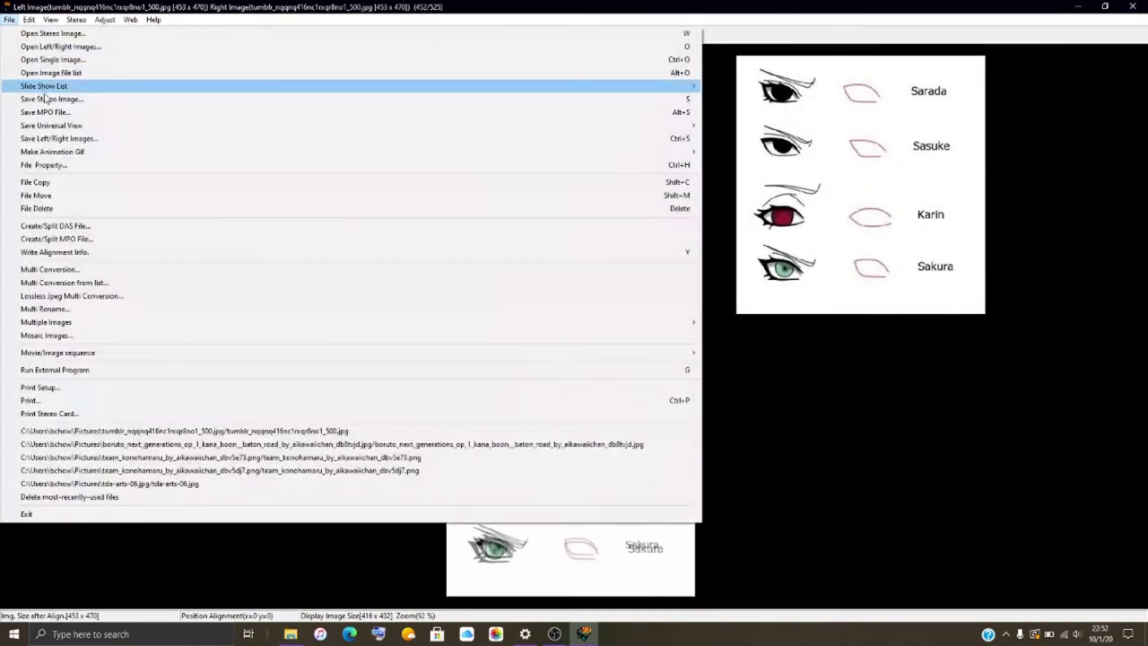
left_click(53, 110)
scroll(225, 302, "down", 10)
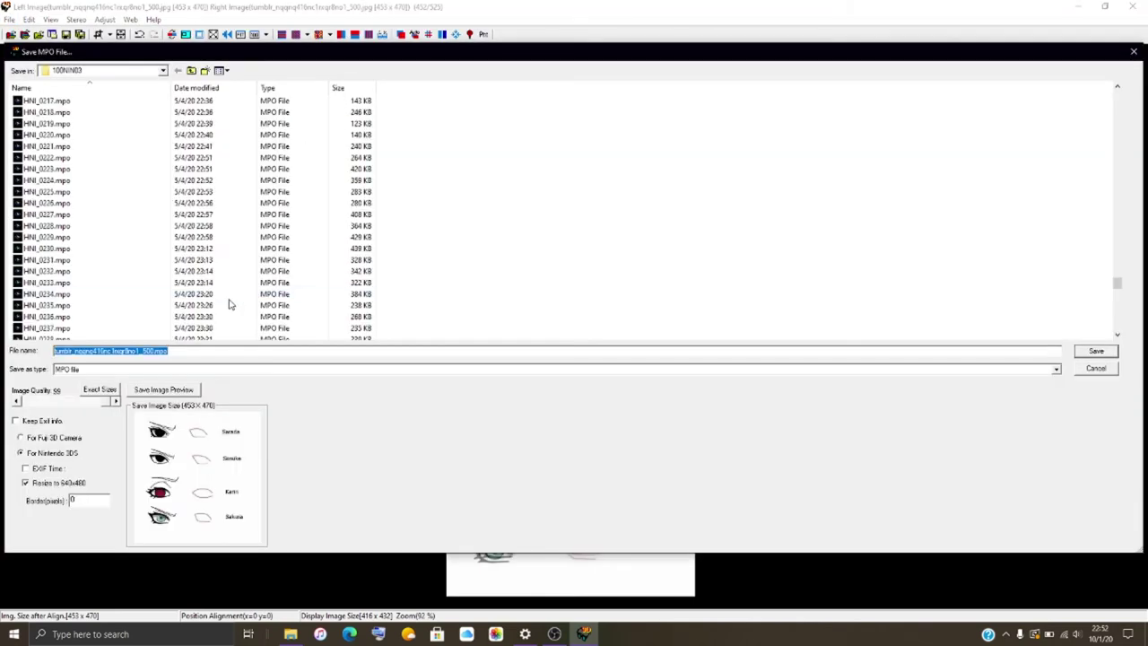
left_click(46, 329)
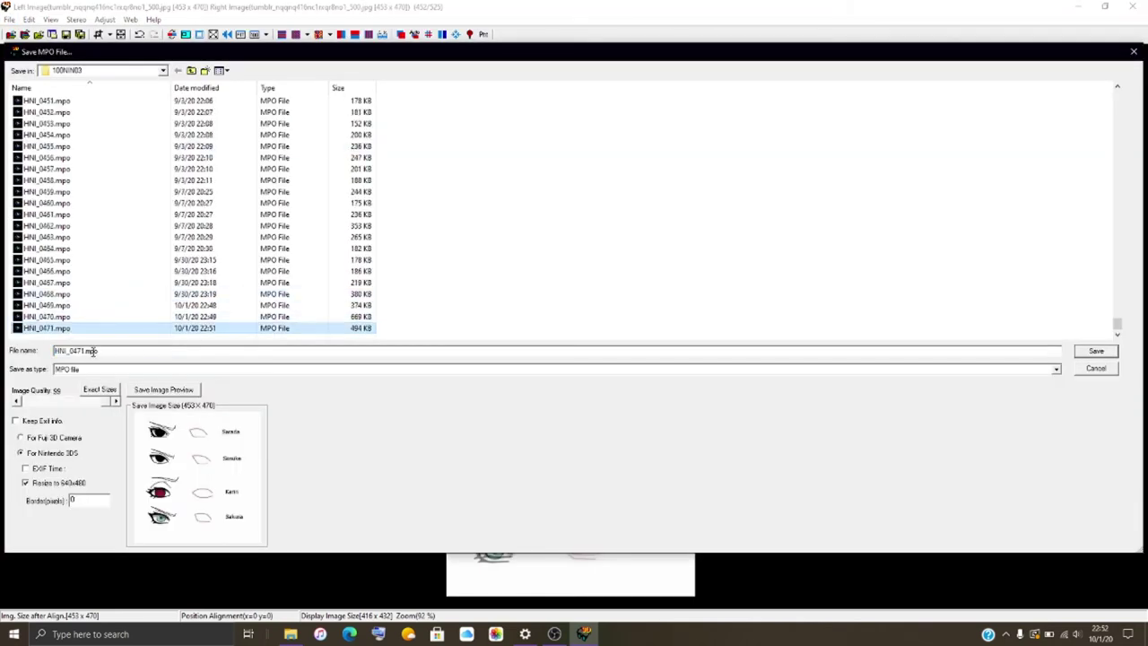
left_click(85, 351)
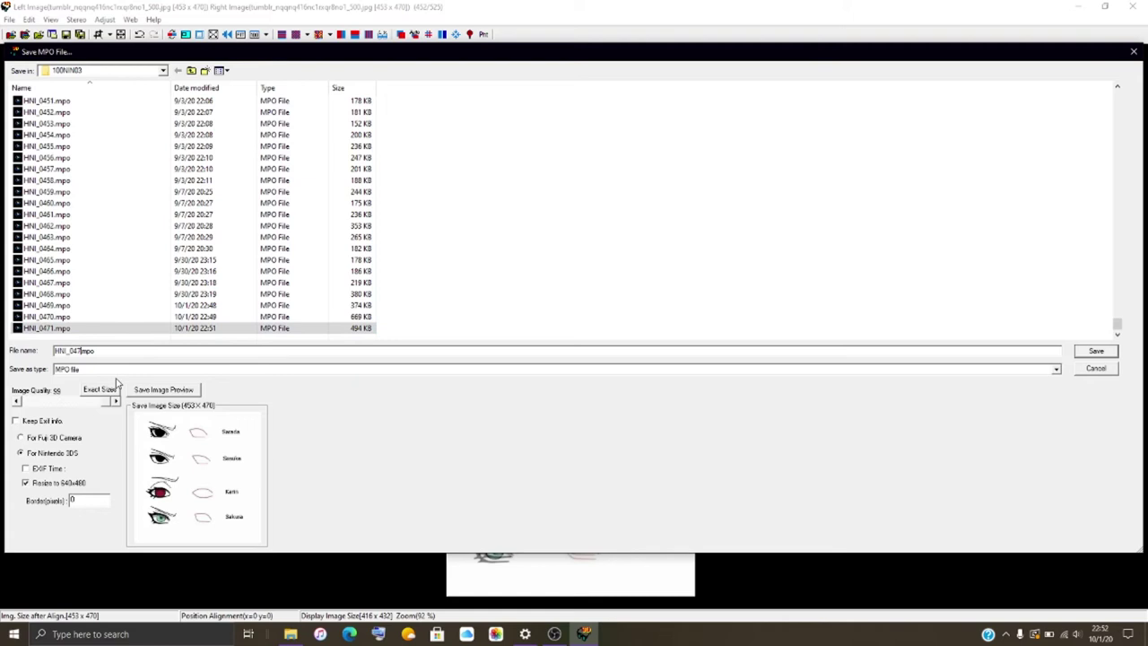
type("2")
key("Return")
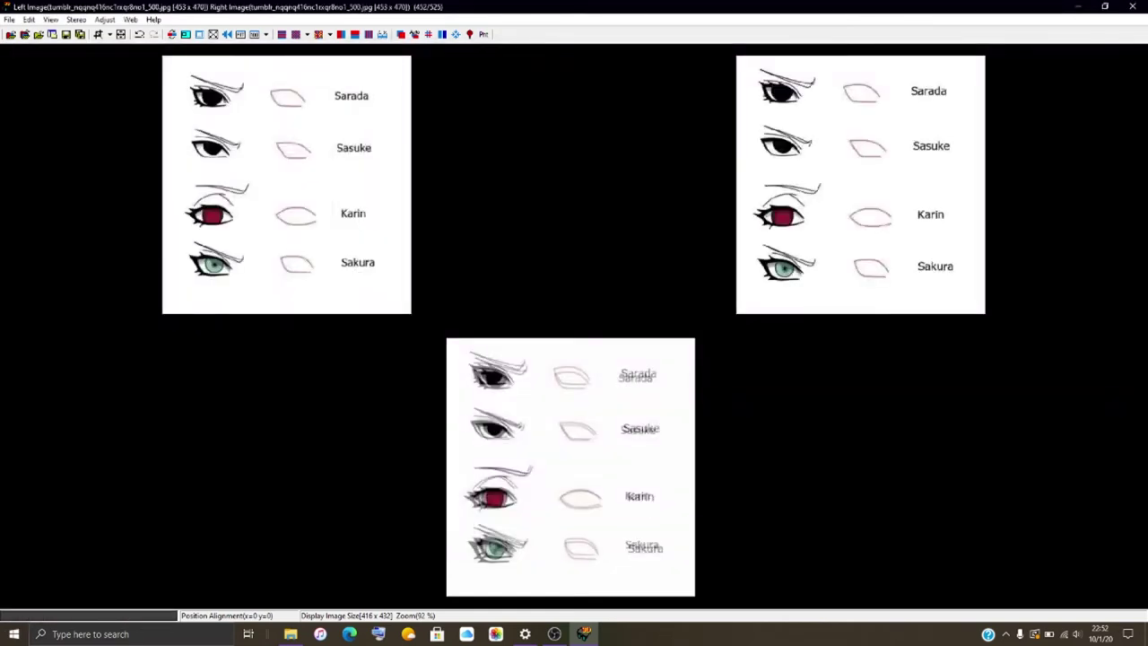
Open naruhina_y_sakura__christmas__by_aikawaiichan_dcuzy92.png from the Pictures folder as both the left and the right image.
left_click(25, 34)
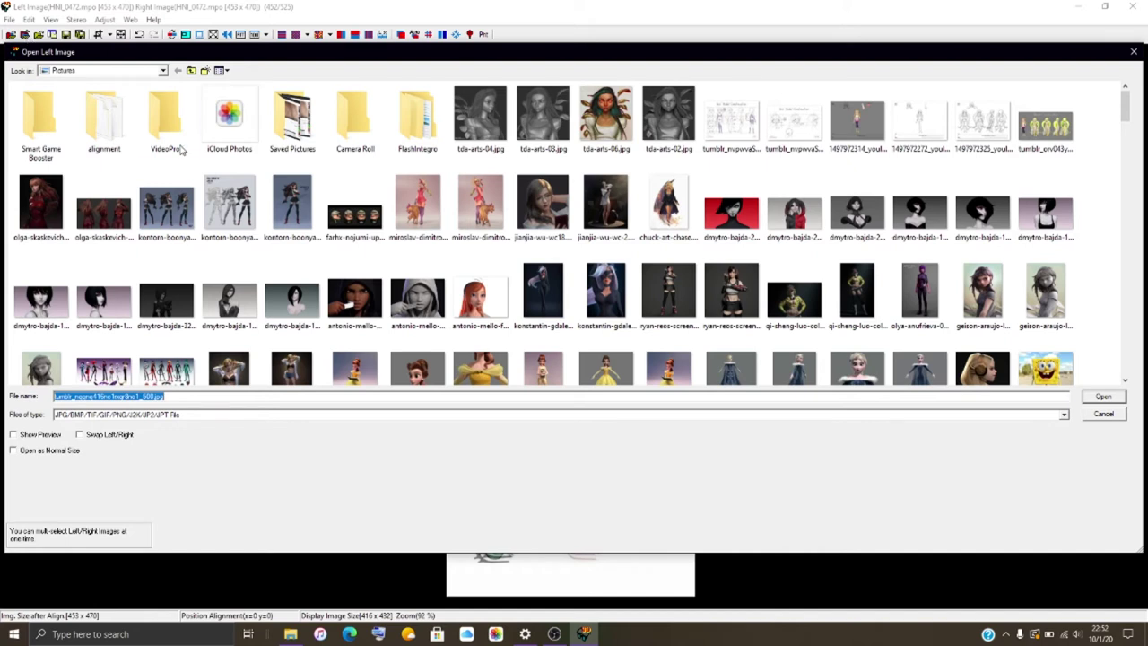
scroll(806, 281, "down", 5)
scroll(806, 281, "up", 5)
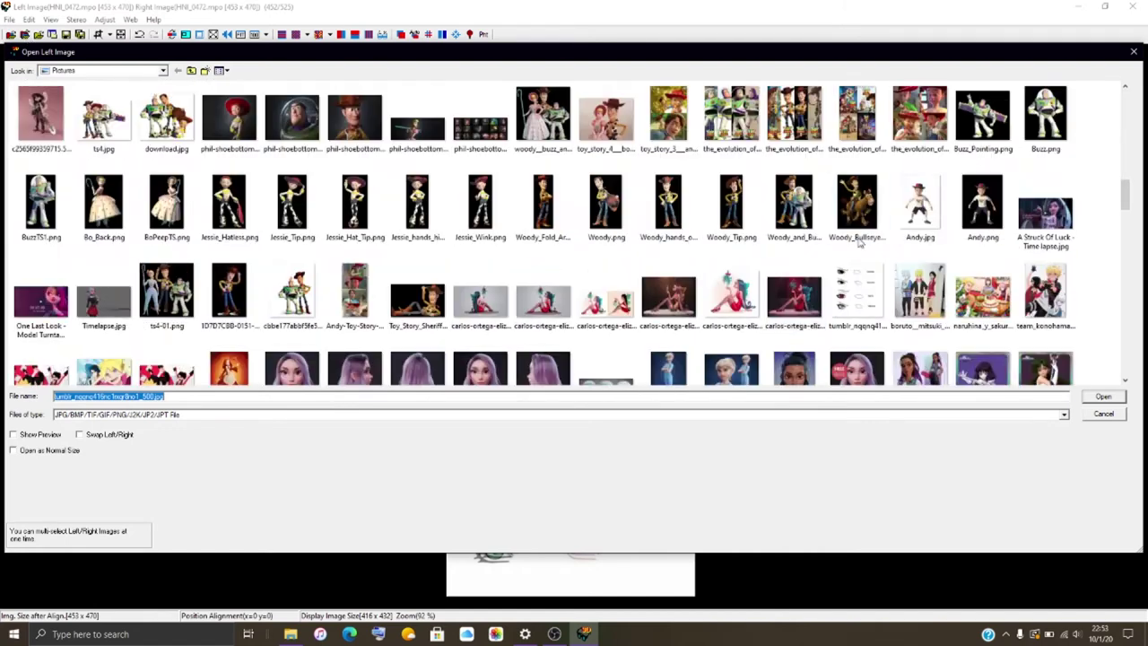
scroll(897, 278, "down", 2)
scroll(961, 275, "up", 2)
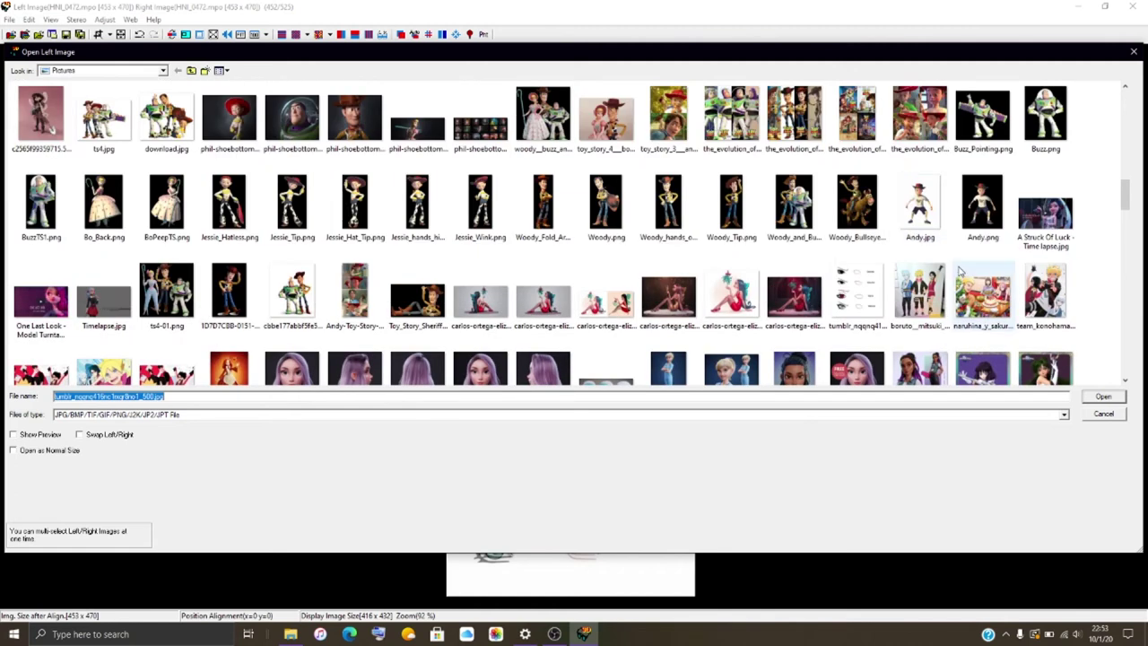
left_click(976, 289)
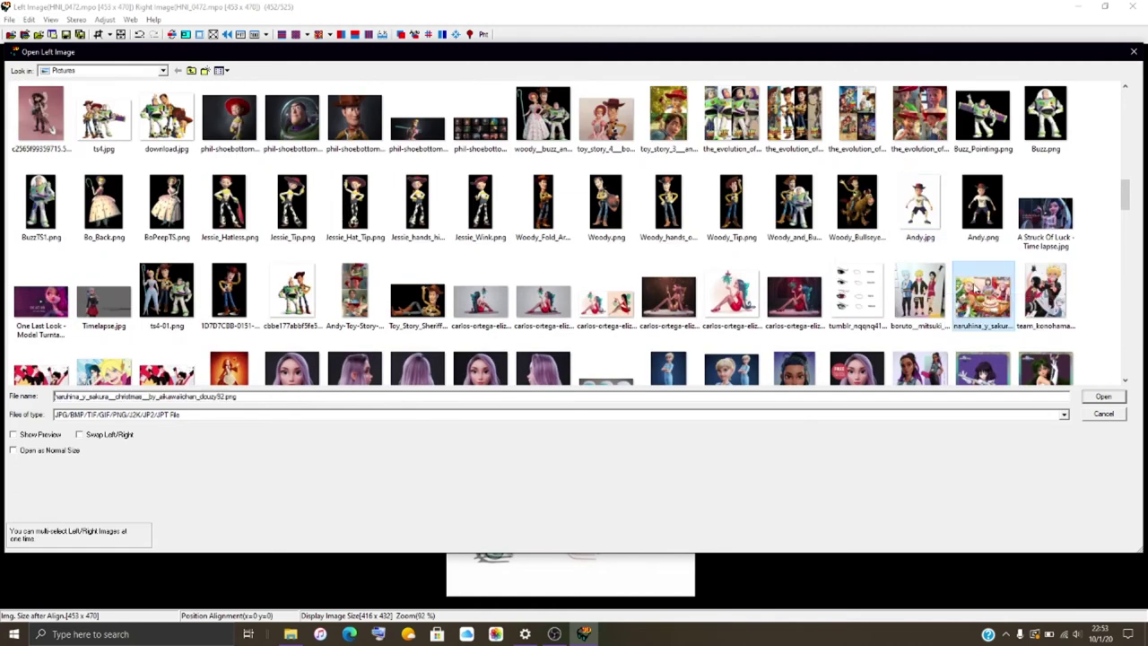
left_click(1103, 398)
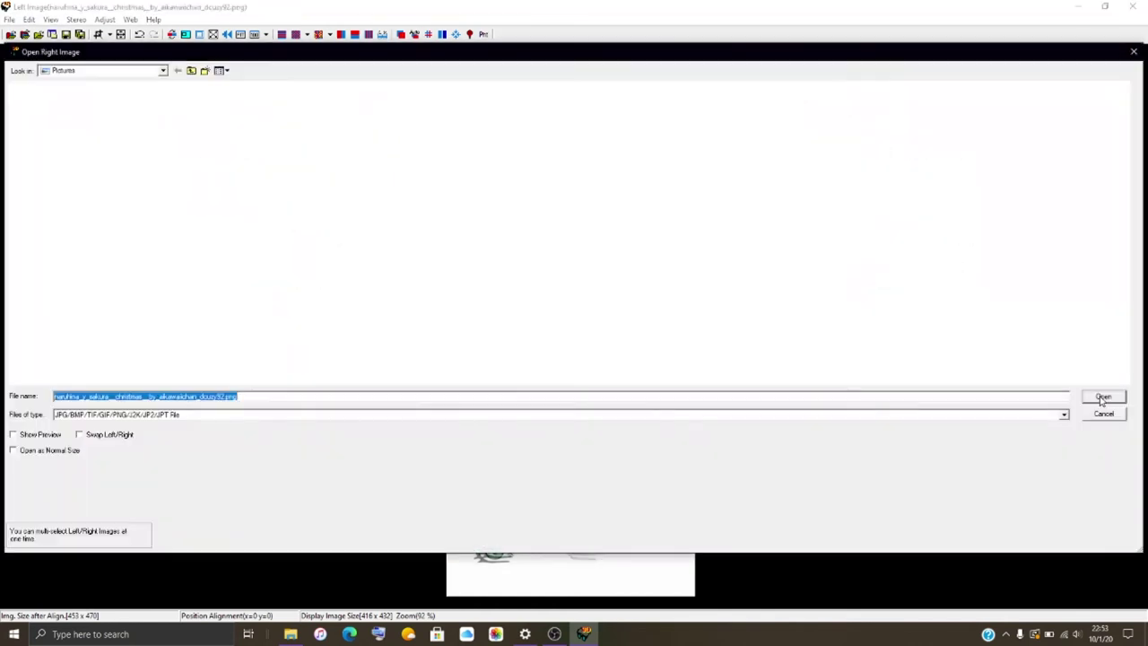
left_click(1099, 396)
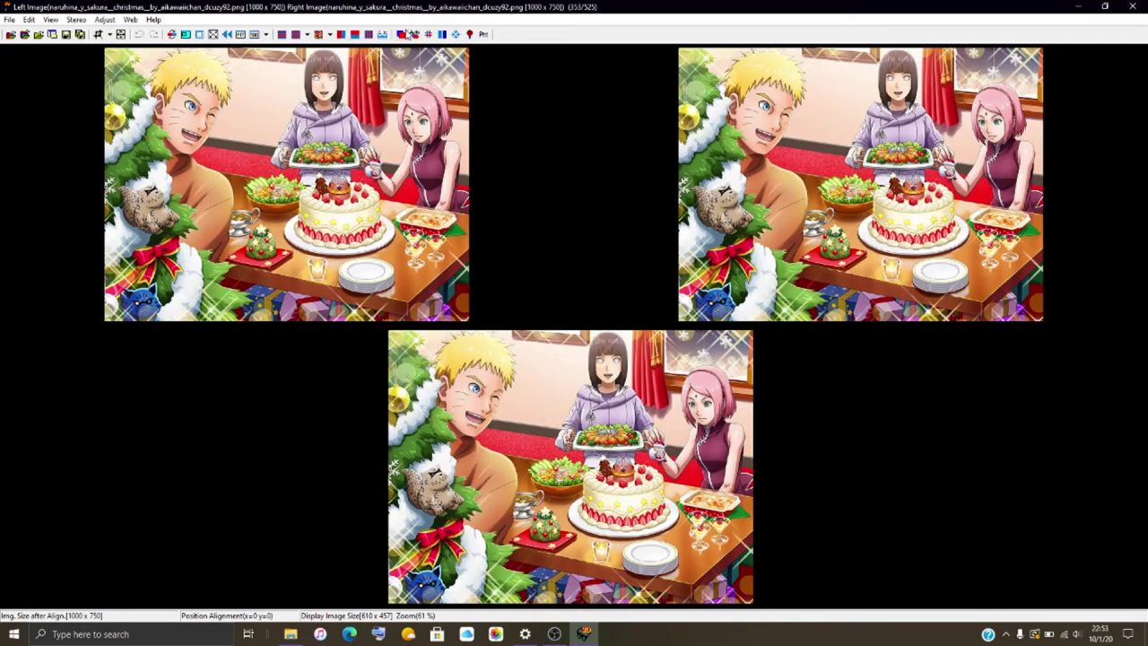
Open Easy Adjustment in a maximised window and set the left image's barrel distortion correction to 30.0.
left_click(403, 35)
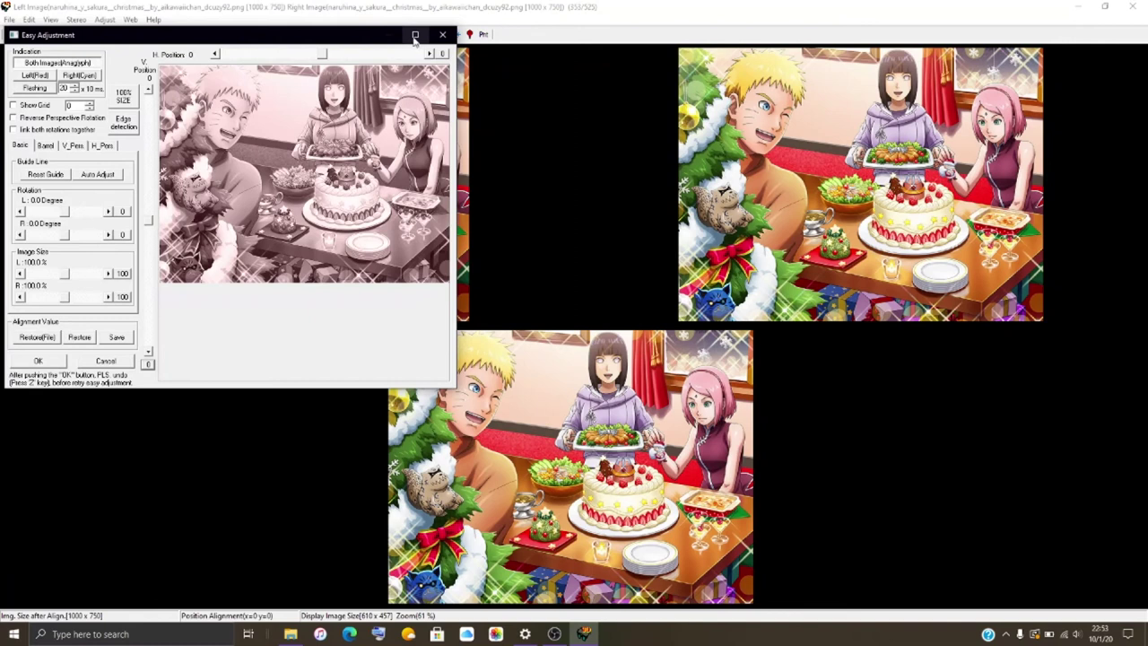
left_click(415, 35)
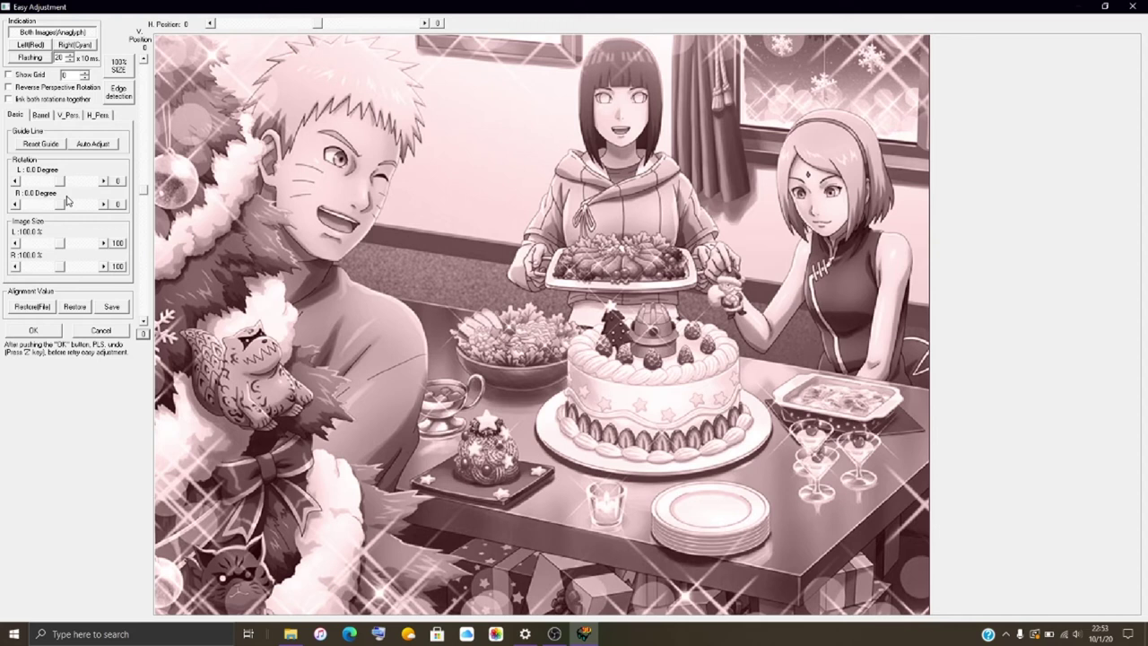
left_click(40, 118)
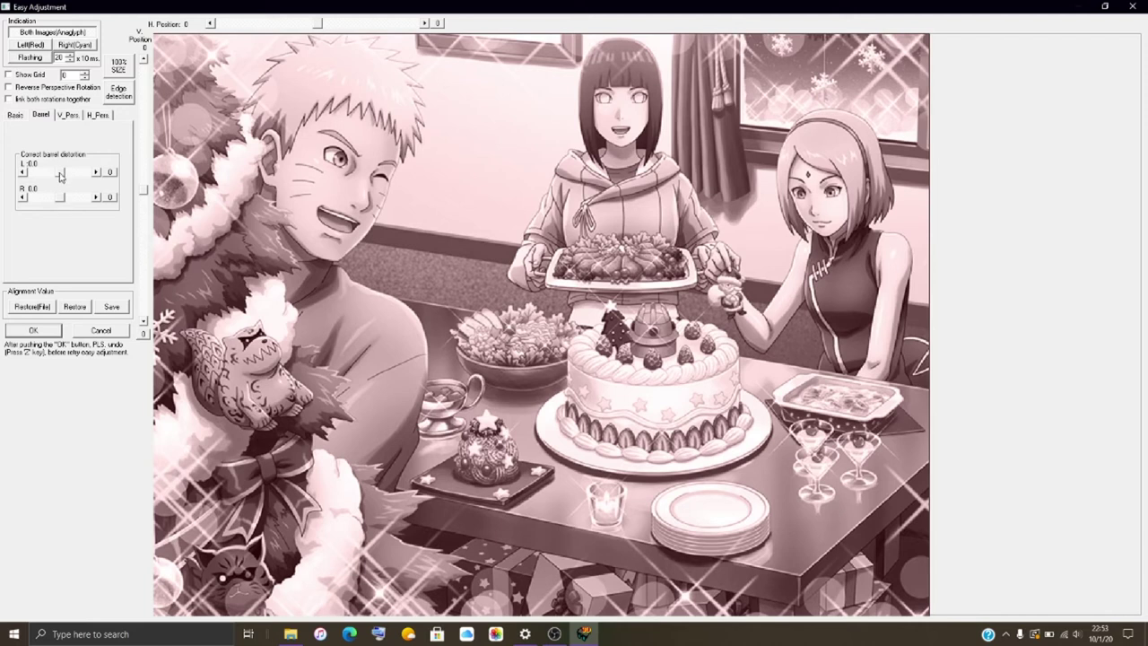
left_click_drag(60, 176, 65, 183)
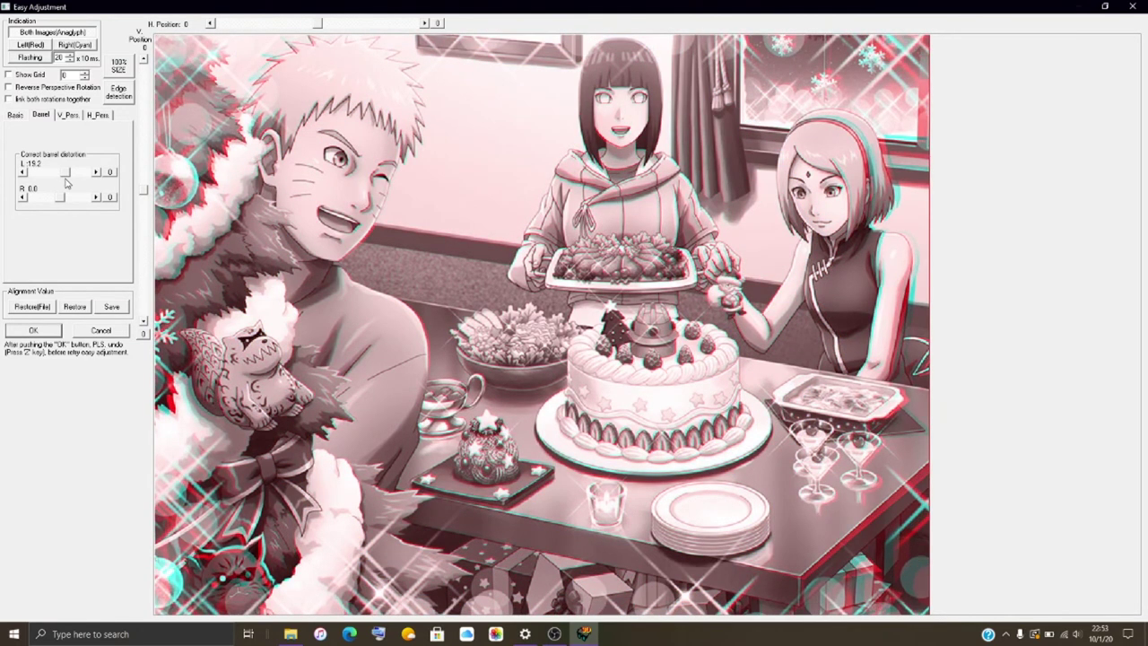
left_click_drag(68, 183, 69, 184)
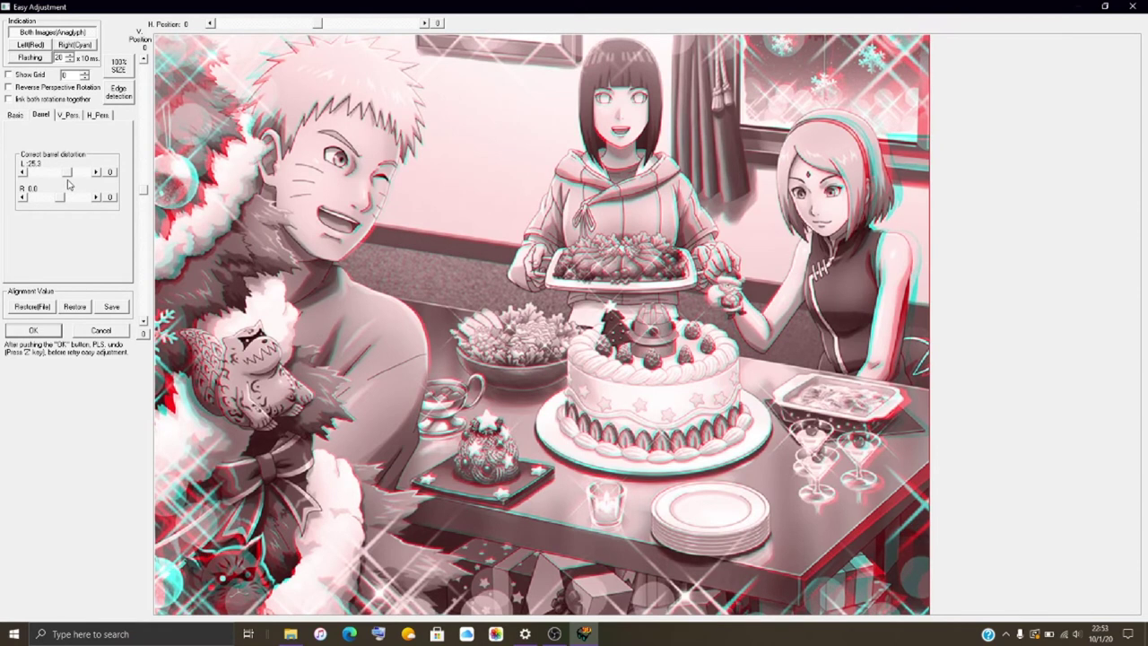
left_click(96, 173)
left_click(96, 173)
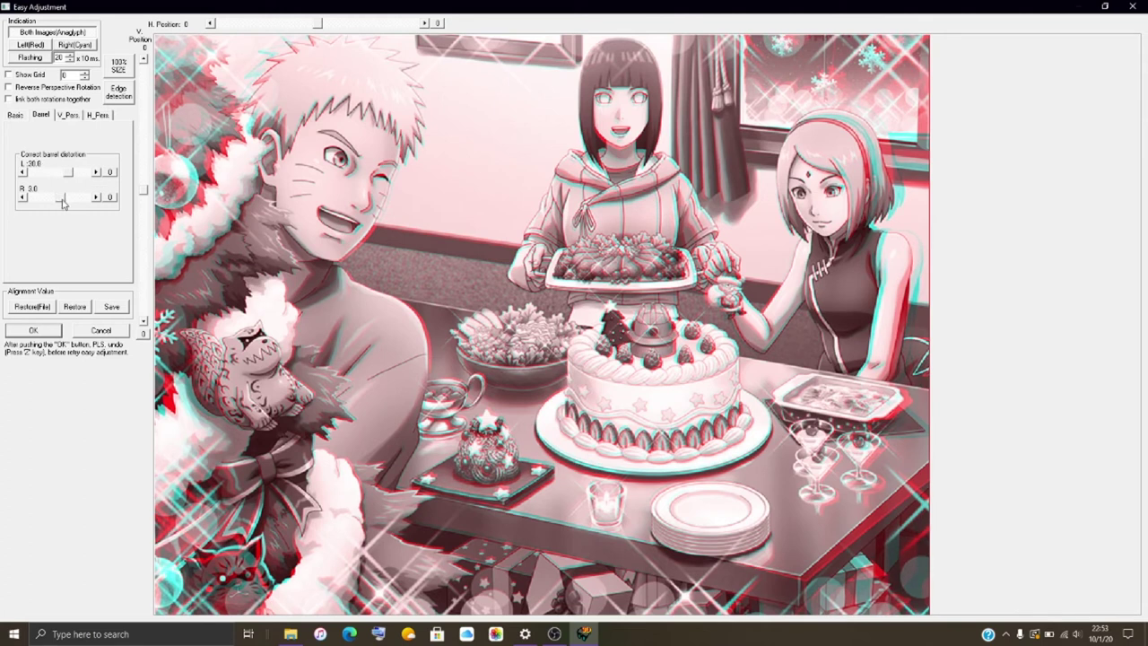
Set the right image's barrel distortion correction to 15.0 and apply the adjustment.
left_click_drag(59, 197, 65, 198)
left_click(22, 198)
left_click(22, 197)
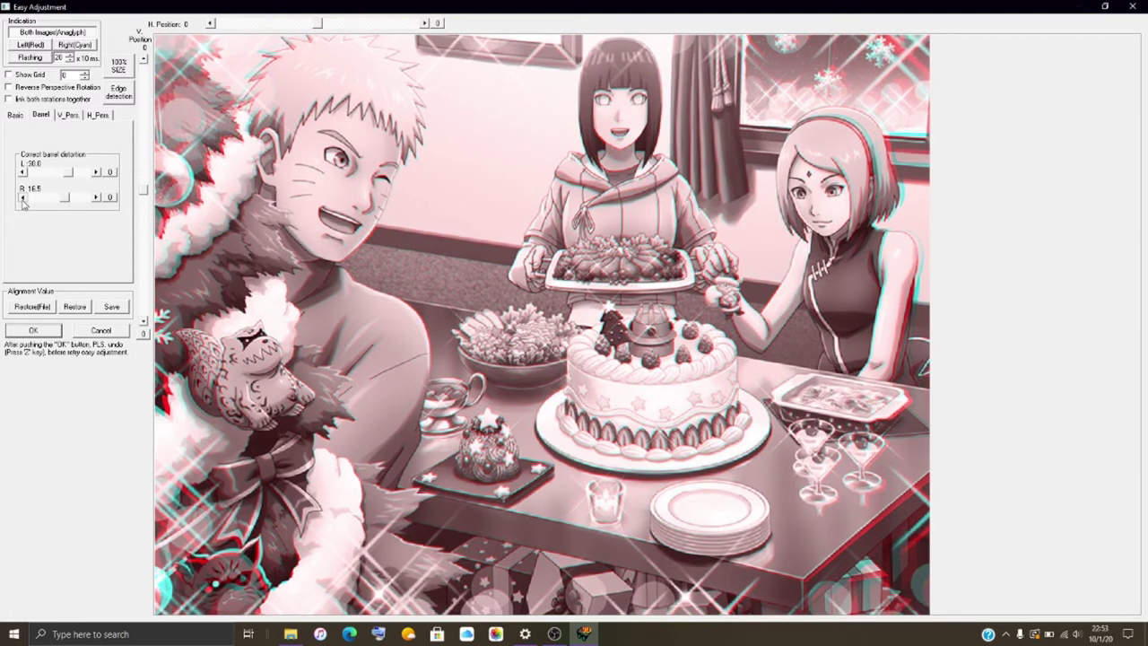
left_click(22, 198)
left_click(22, 198)
left_click(22, 198)
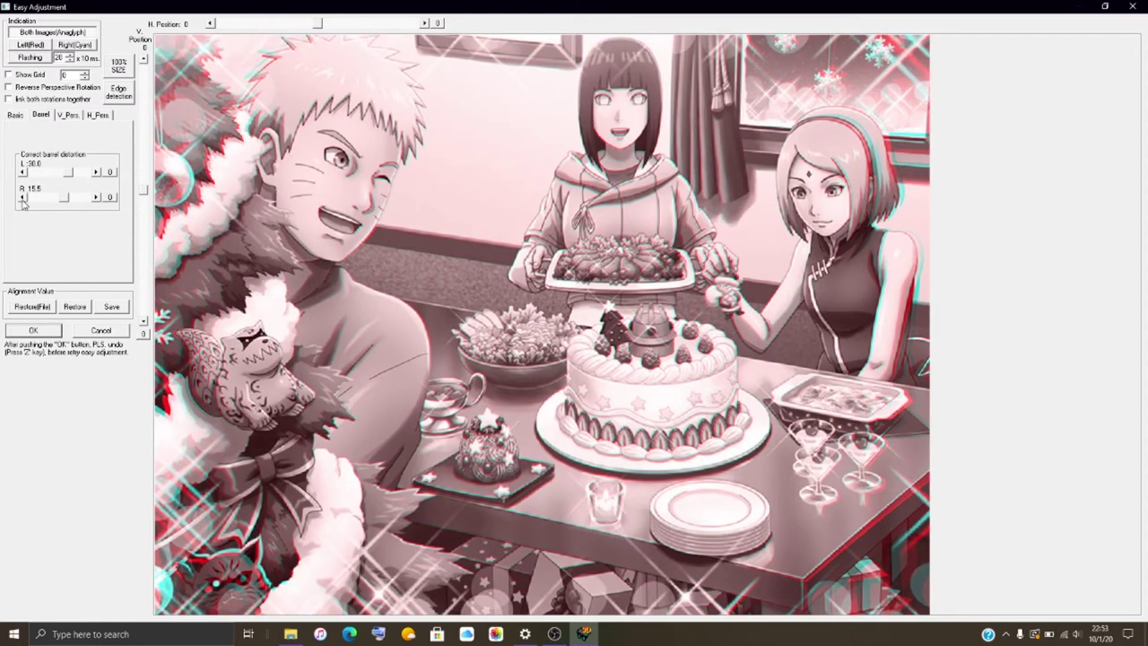
left_click(54, 334)
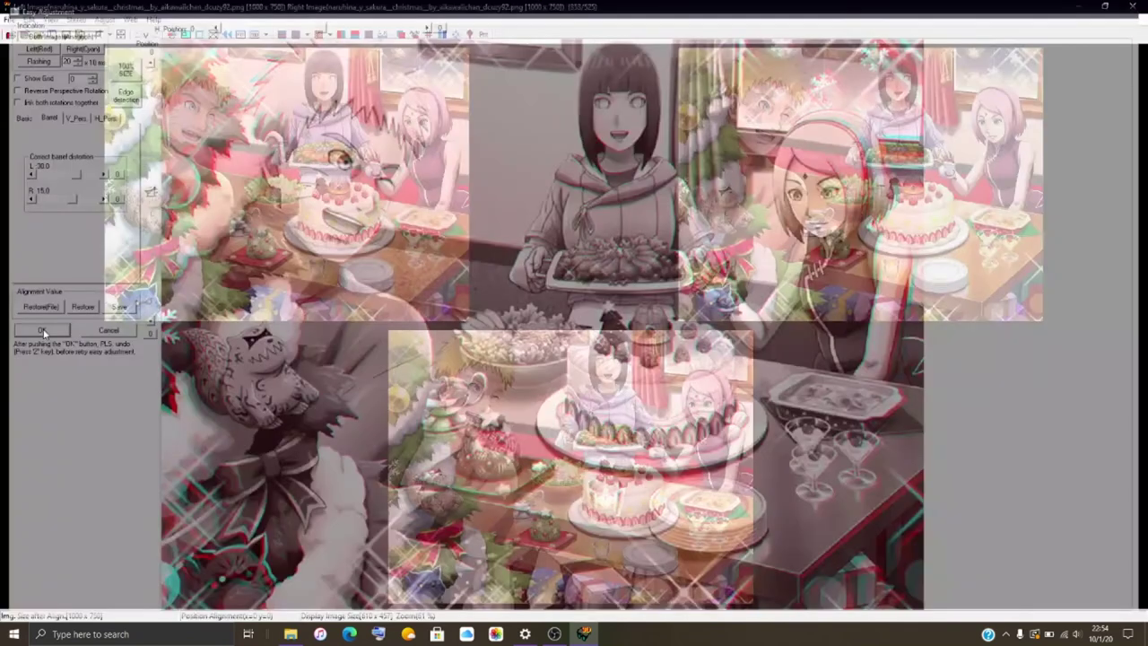
Save the barrel-corrected Christmas picture pair as an MPO file named HNI_0473.mpo in the 100NIN03 folder.
left_click(9, 20)
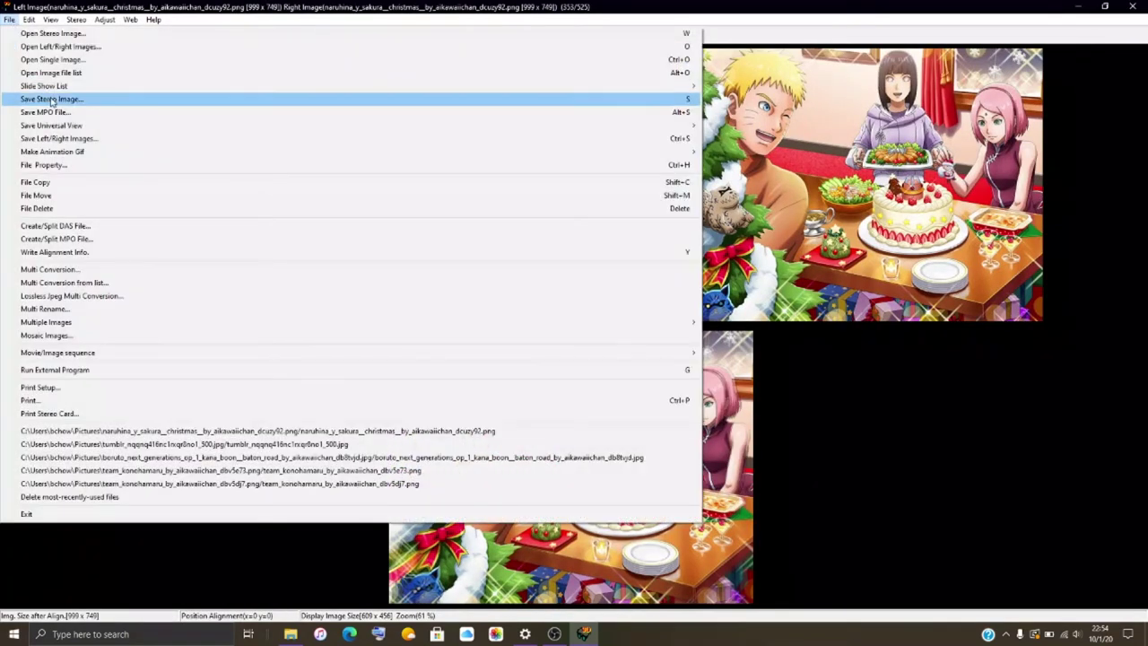
left_click(71, 111)
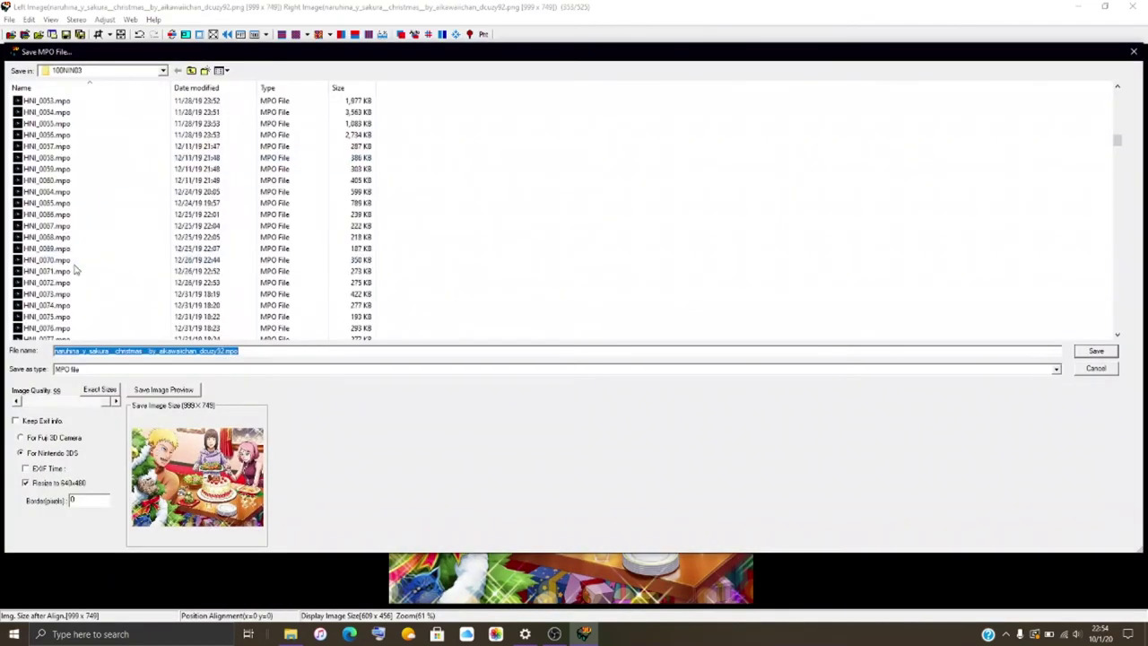
scroll(71, 267, "down", 15)
left_click(54, 330)
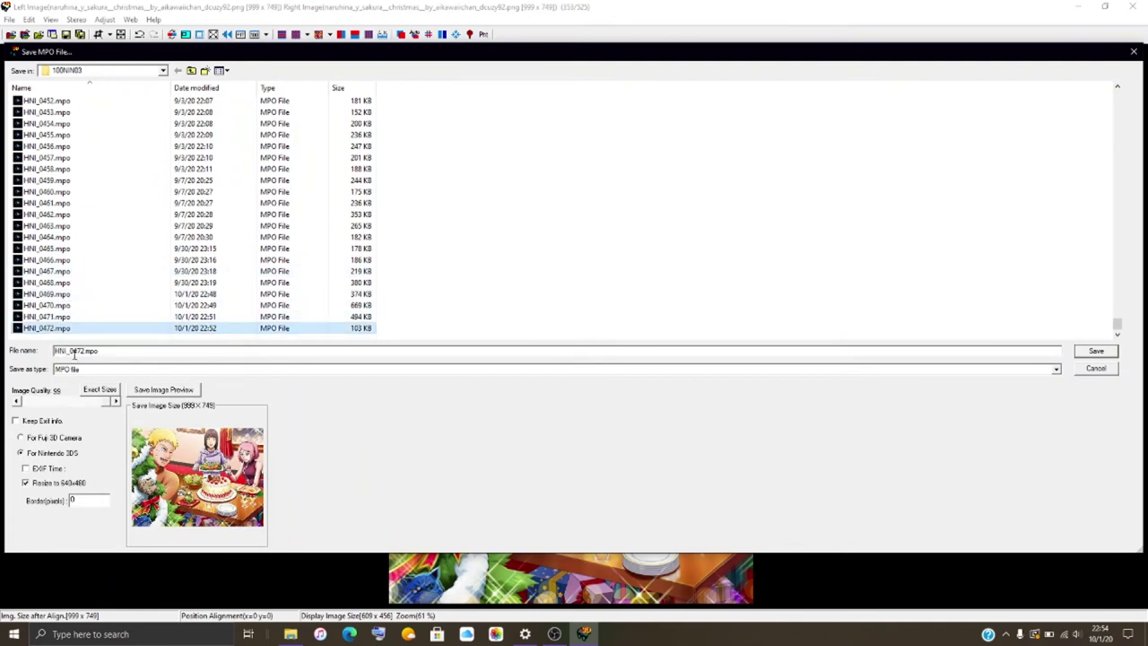
left_click(82, 351)
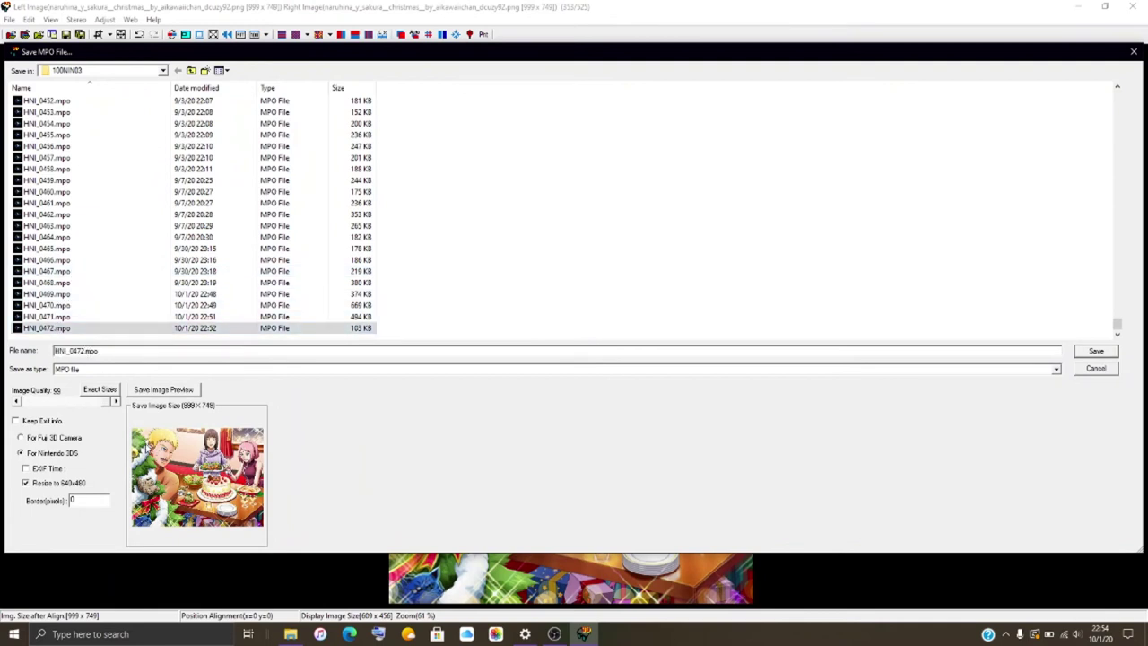
key("BackSpace")
type("3")
key("Return")
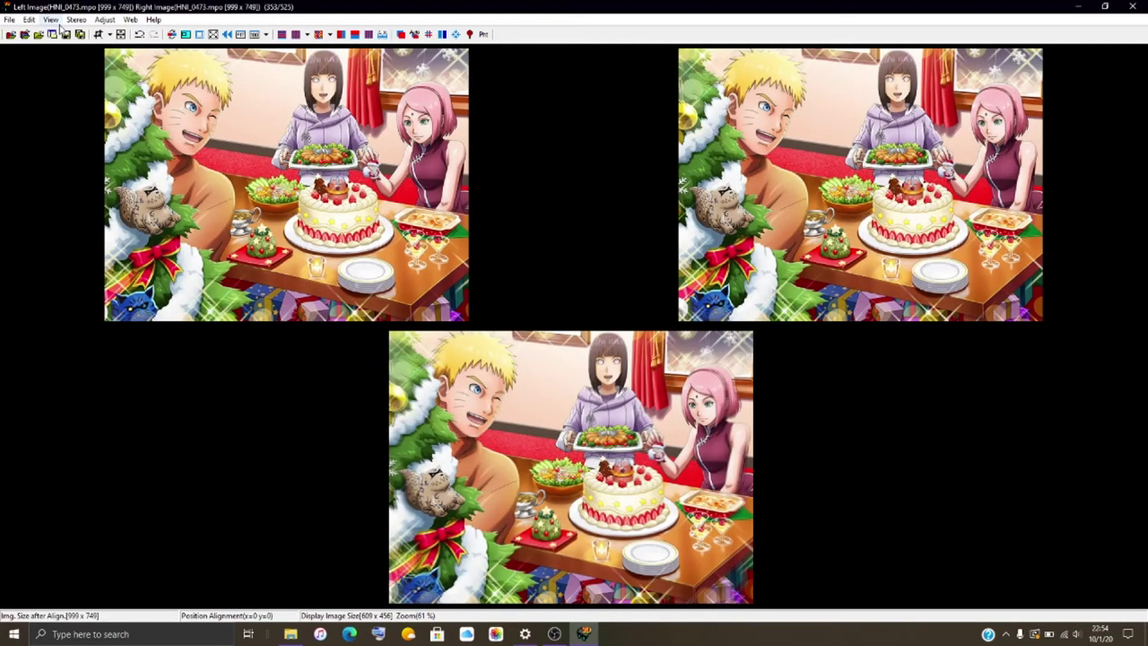
Open boruto__mitsuki_and_sarada_animejapan_2017_by_aikawaiichan_db3kkjd.png from the Pictures folder as both the left and the right image.
left_click(24, 34)
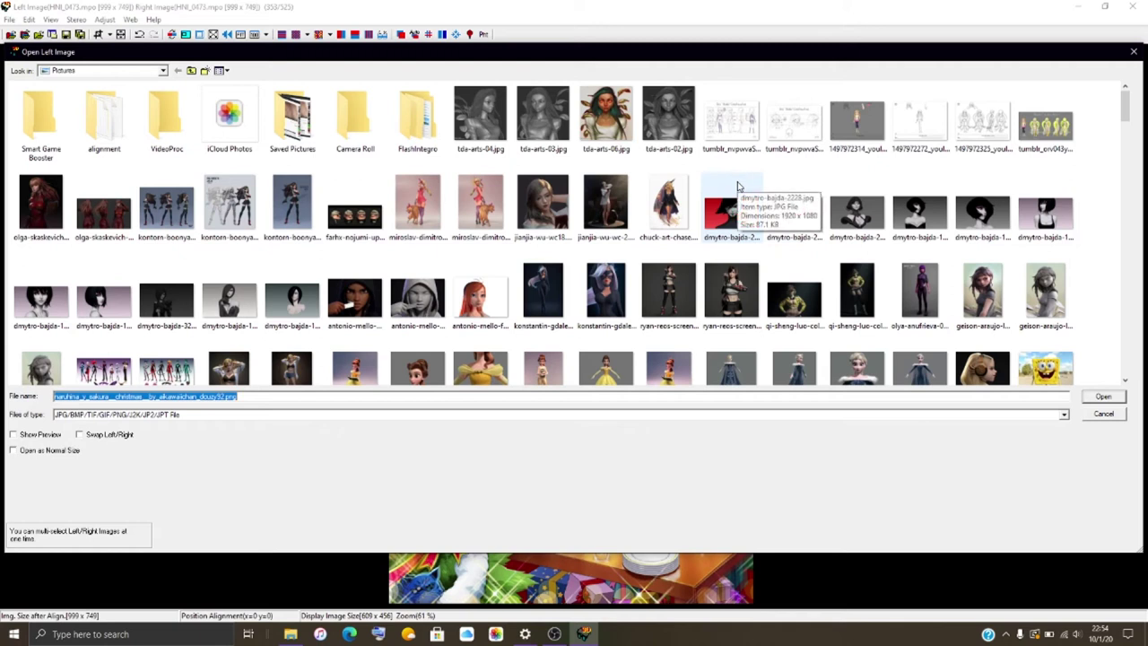
scroll(508, 192, "down", 10)
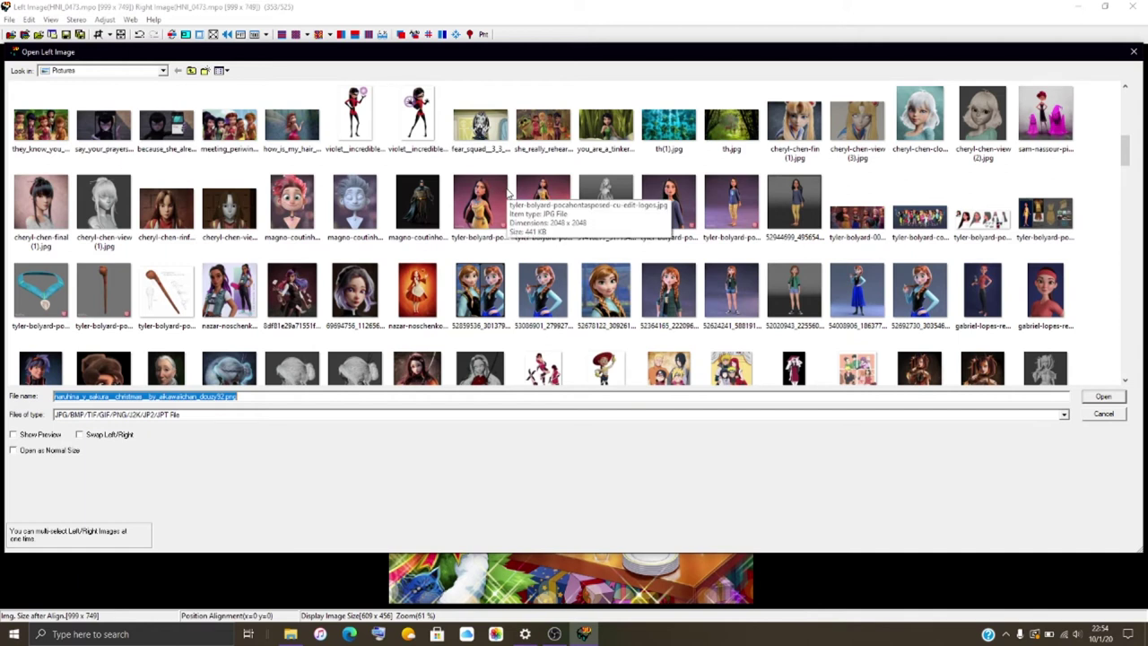
scroll(508, 192, "down", 3)
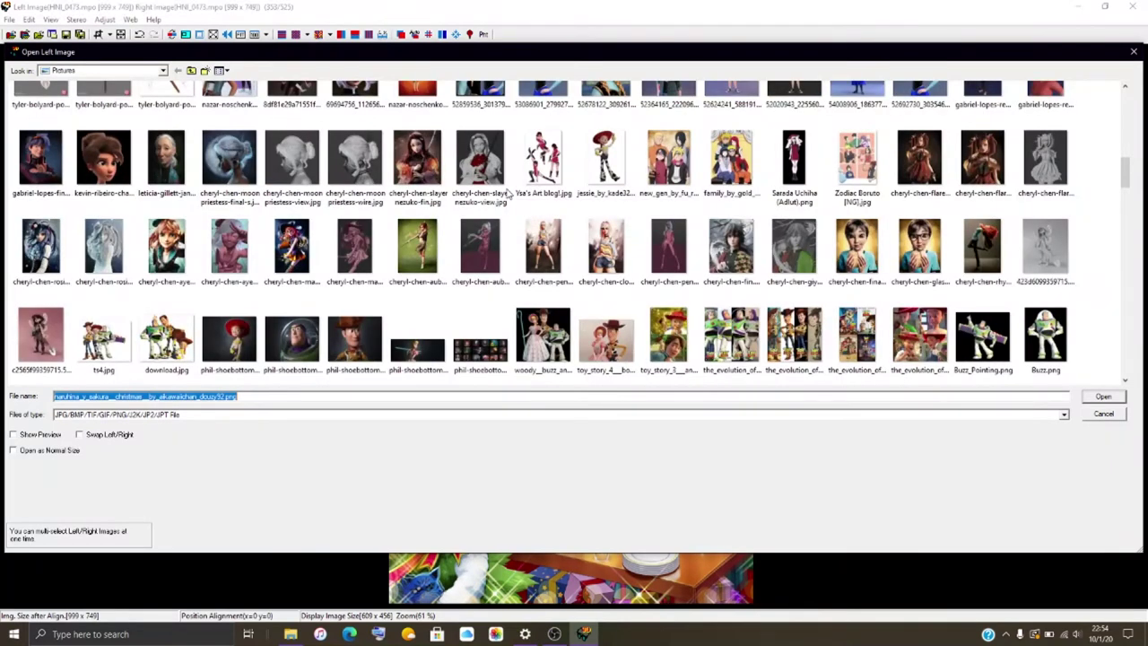
scroll(508, 192, "down", 3)
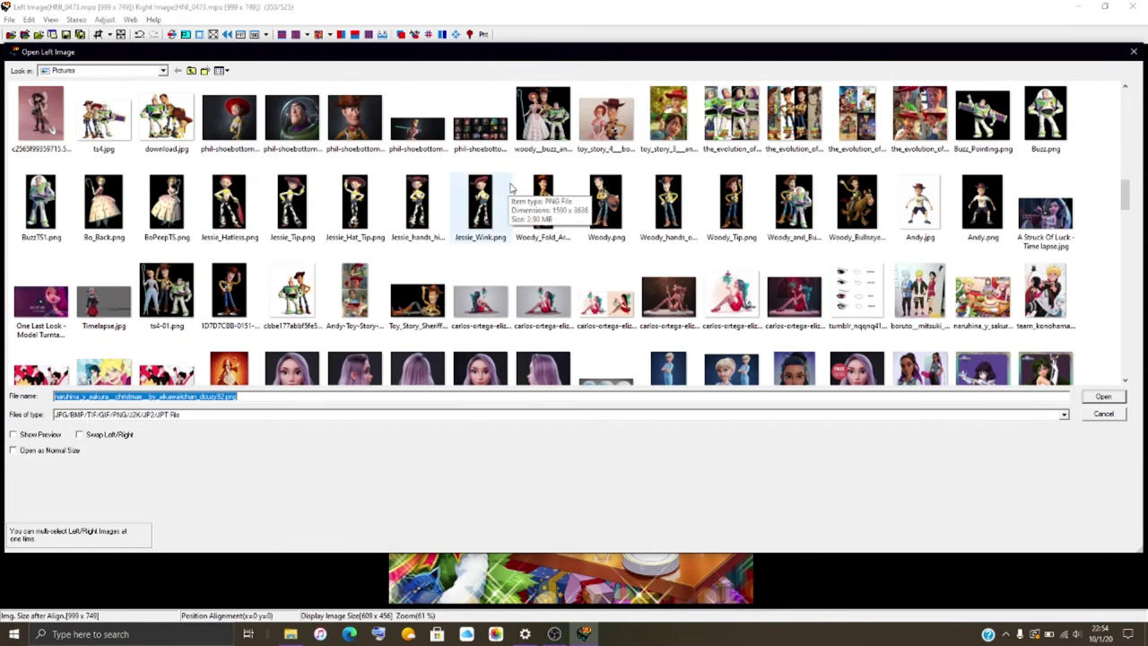
scroll(511, 187, "down", 3)
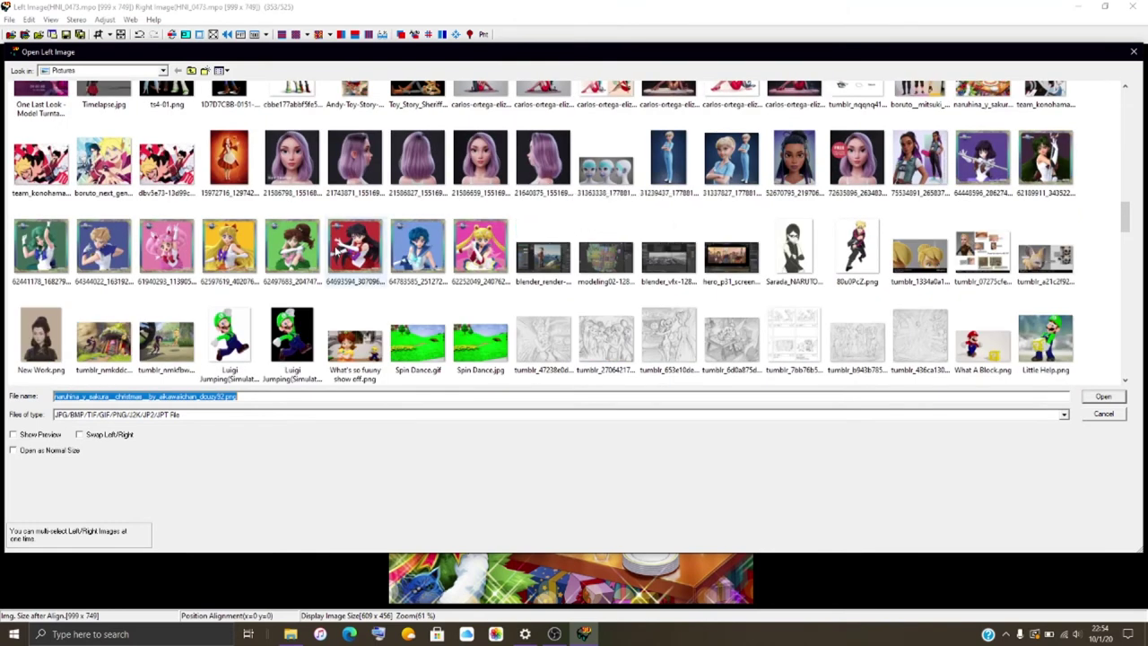
scroll(334, 252, "down", 3)
scroll(335, 252, "down", 3)
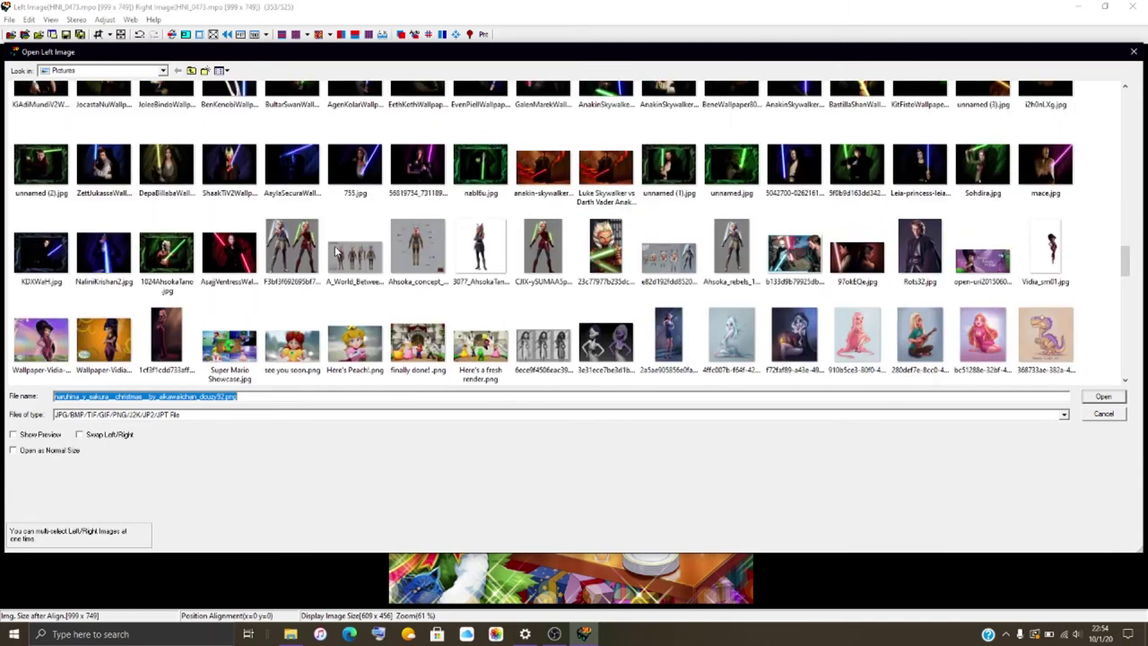
scroll(334, 251, "down", 3)
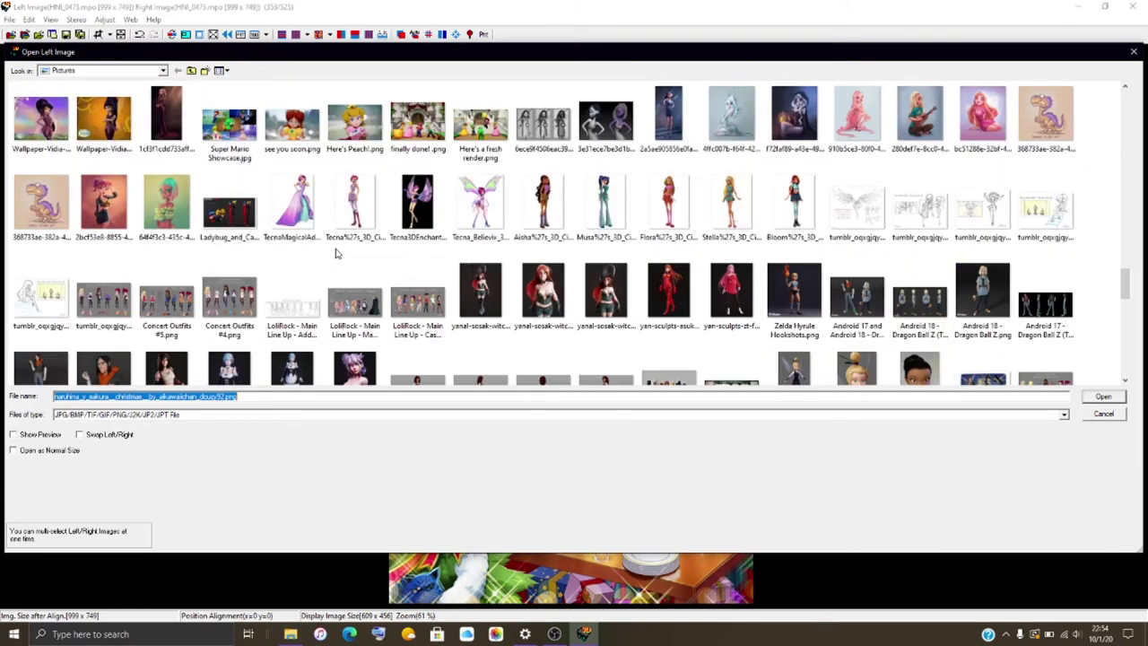
scroll(331, 249, "down", 3)
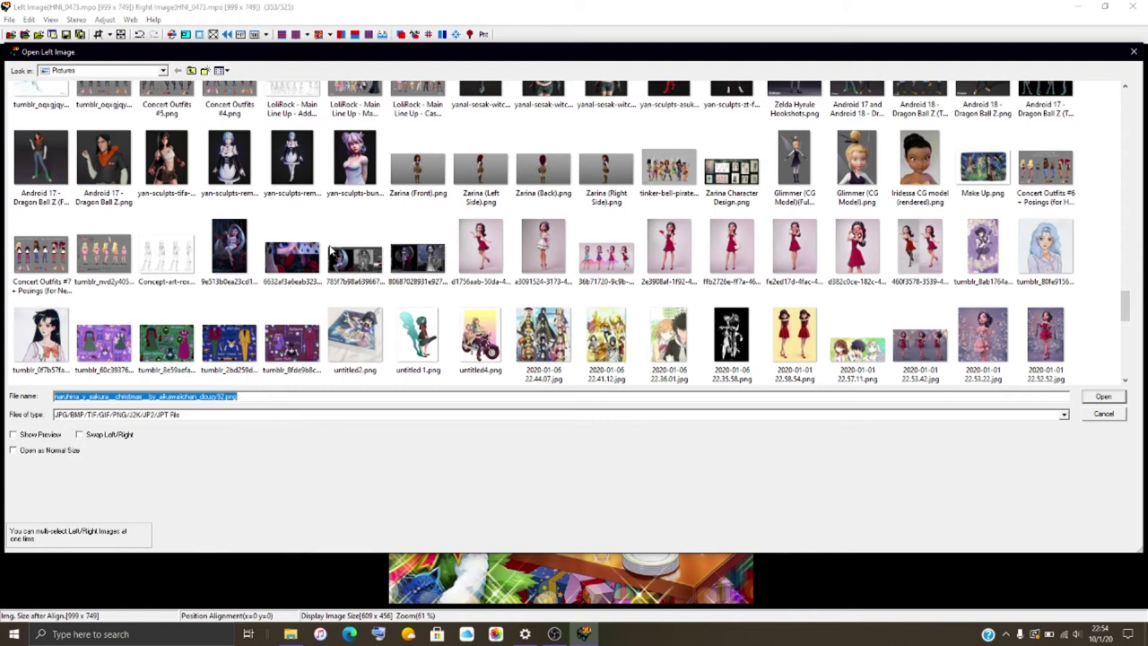
scroll(331, 255, "down", 3)
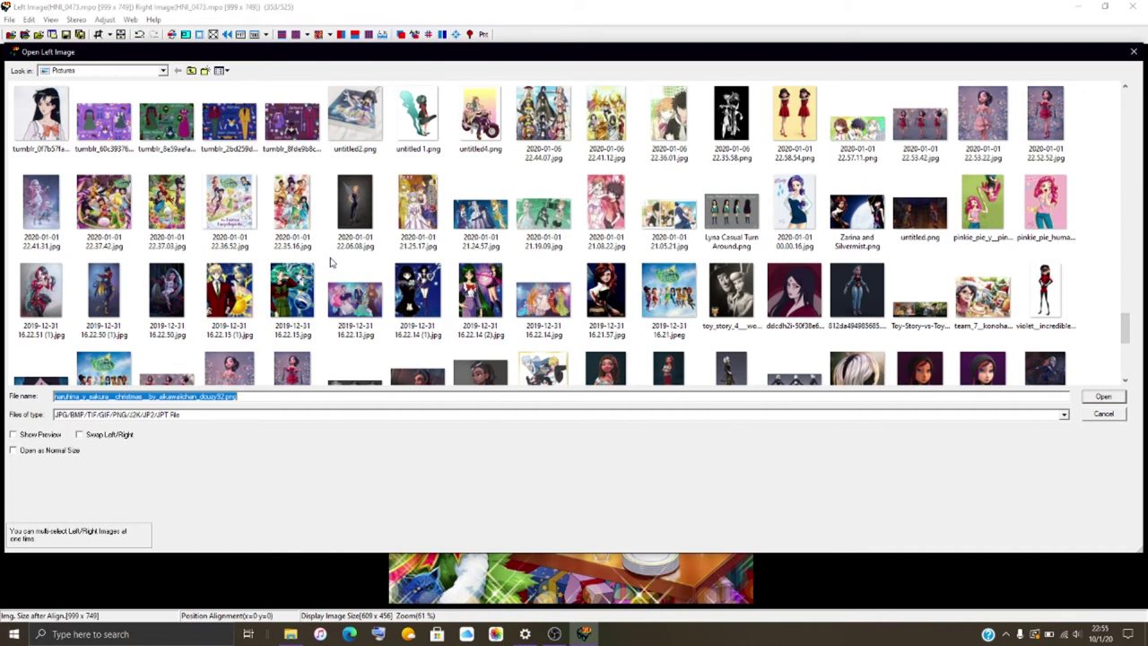
scroll(331, 262, "up", 3)
scroll(331, 260, "up", 6)
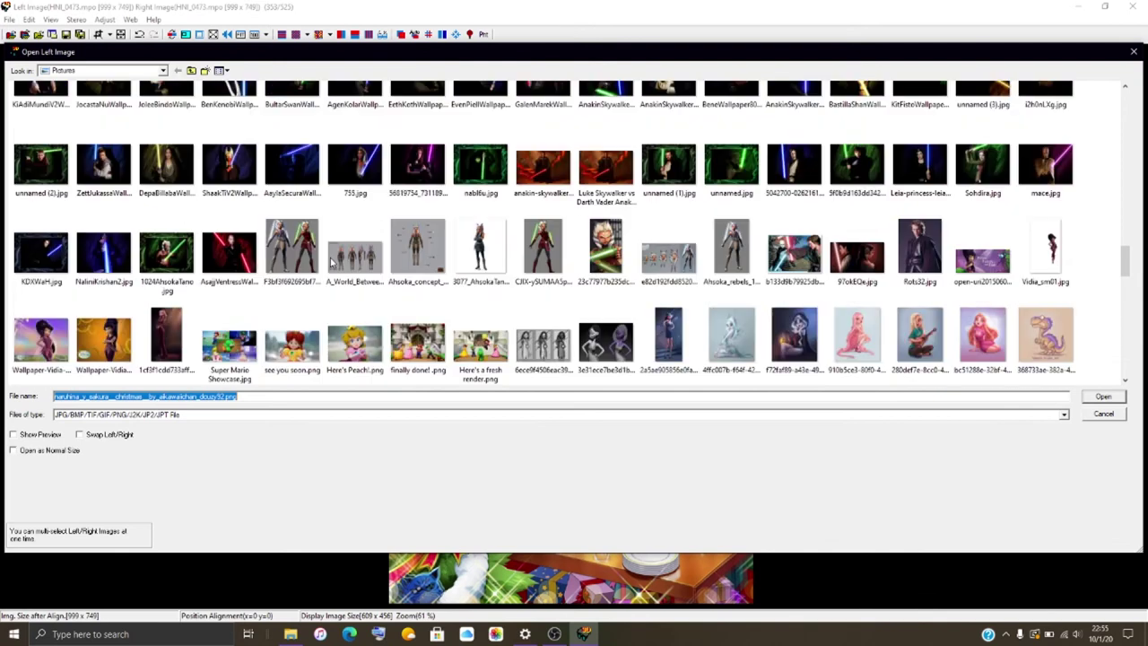
scroll(330, 261, "up", 2)
scroll(330, 262, "up", 6)
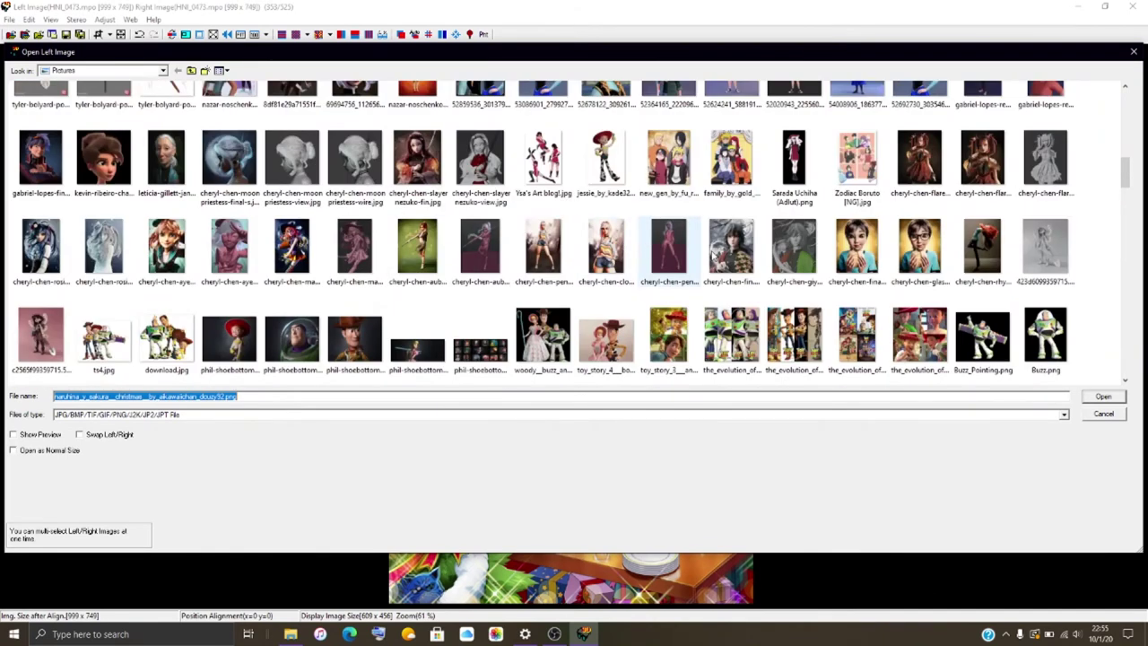
scroll(758, 261, "up", 3)
scroll(758, 261, "down", 5)
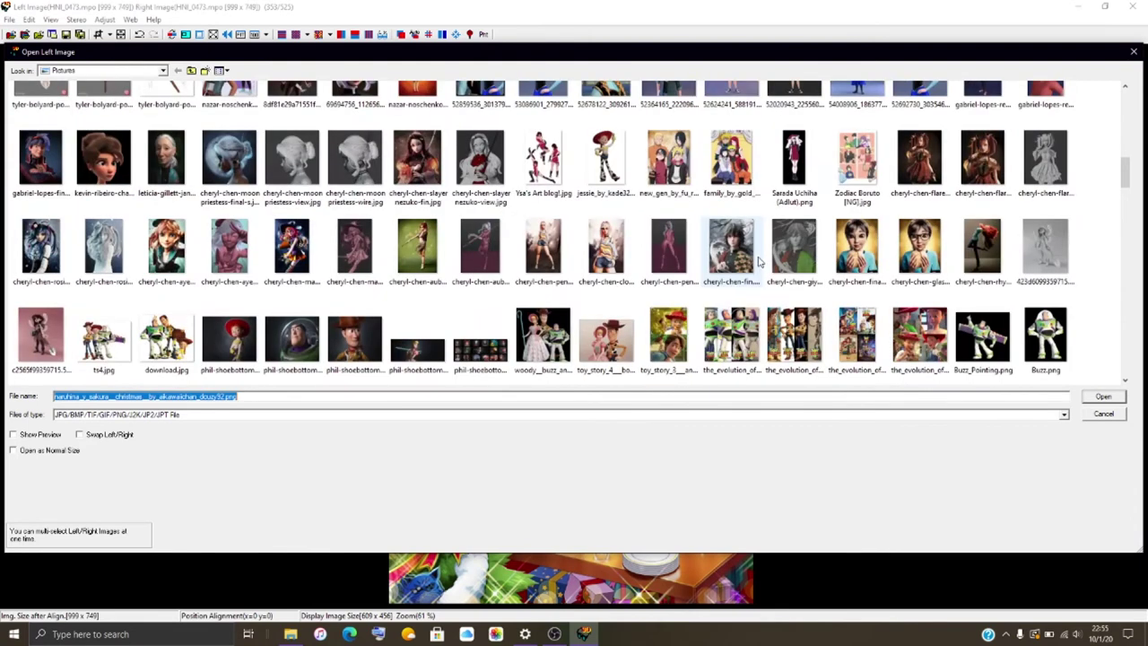
left_click(909, 281)
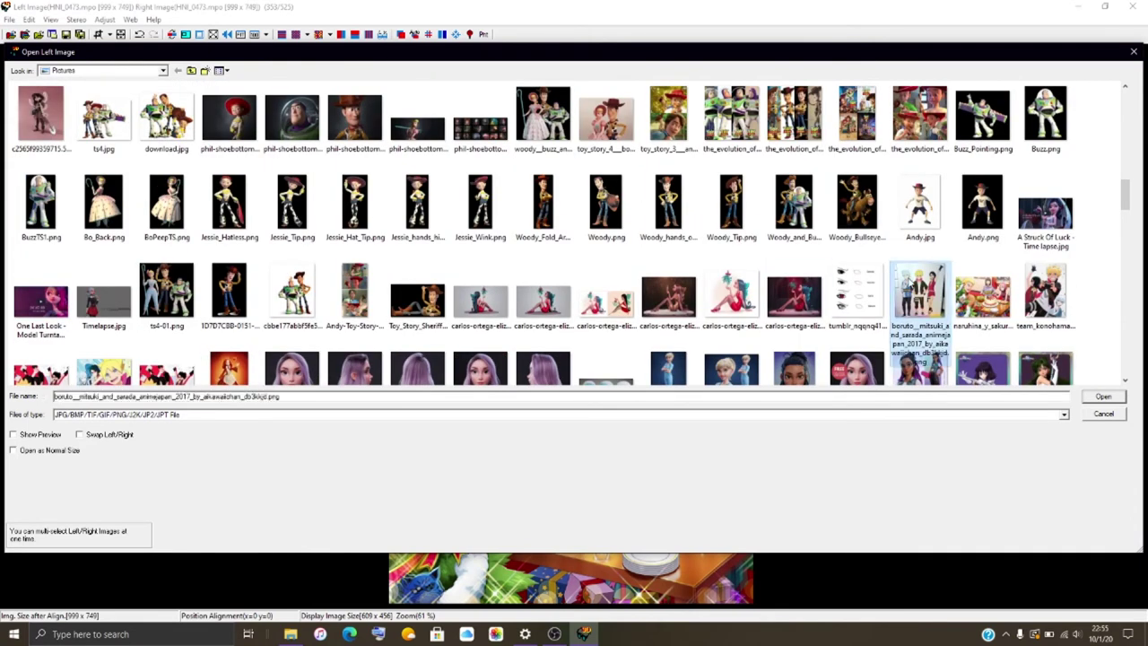
left_click(1115, 395)
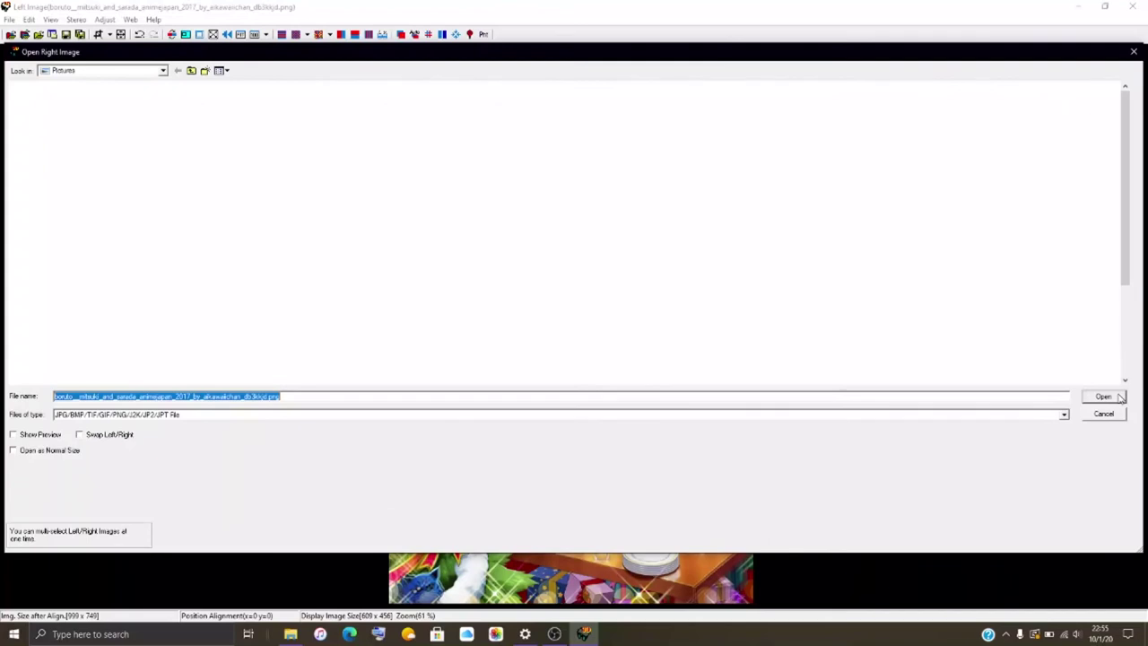
left_click(1116, 396)
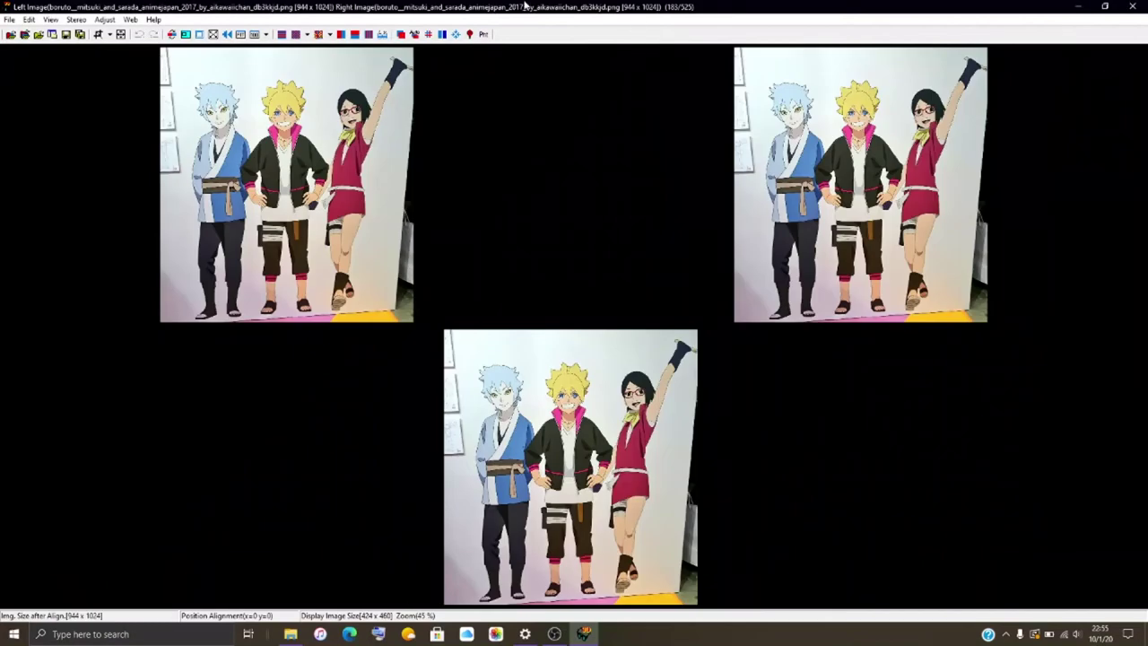
Open Easy Adjustment for the new picture pair and set the left image's barrel distortion correction to 30.0.
left_click(400, 34)
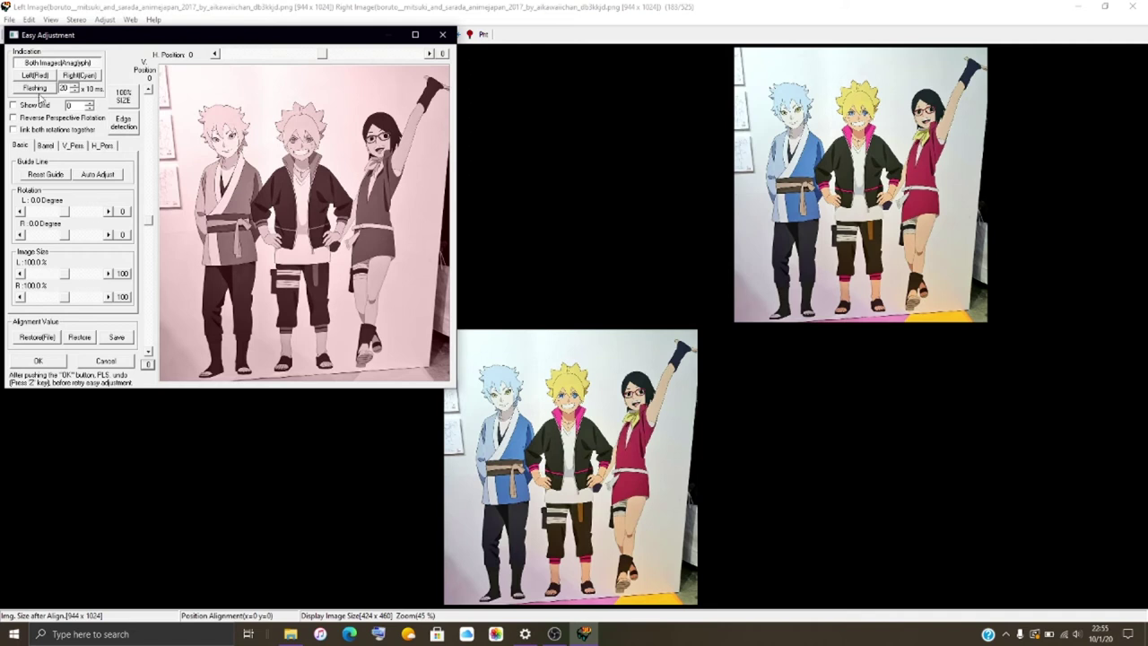
left_click(45, 146)
left_click_drag(64, 205, 75, 209)
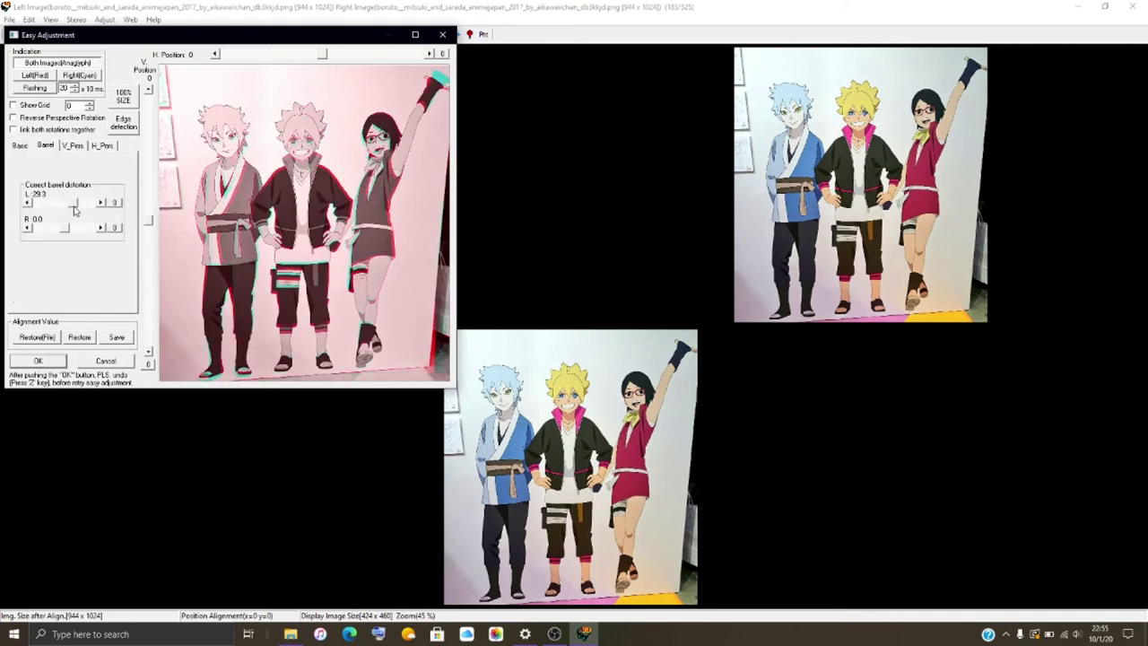
left_click(101, 203)
left_click(28, 204)
Raise the right image's barrel distortion correction to slightly above 13.1 and apply the adjustment.
left_click_drag(64, 232, 68, 232)
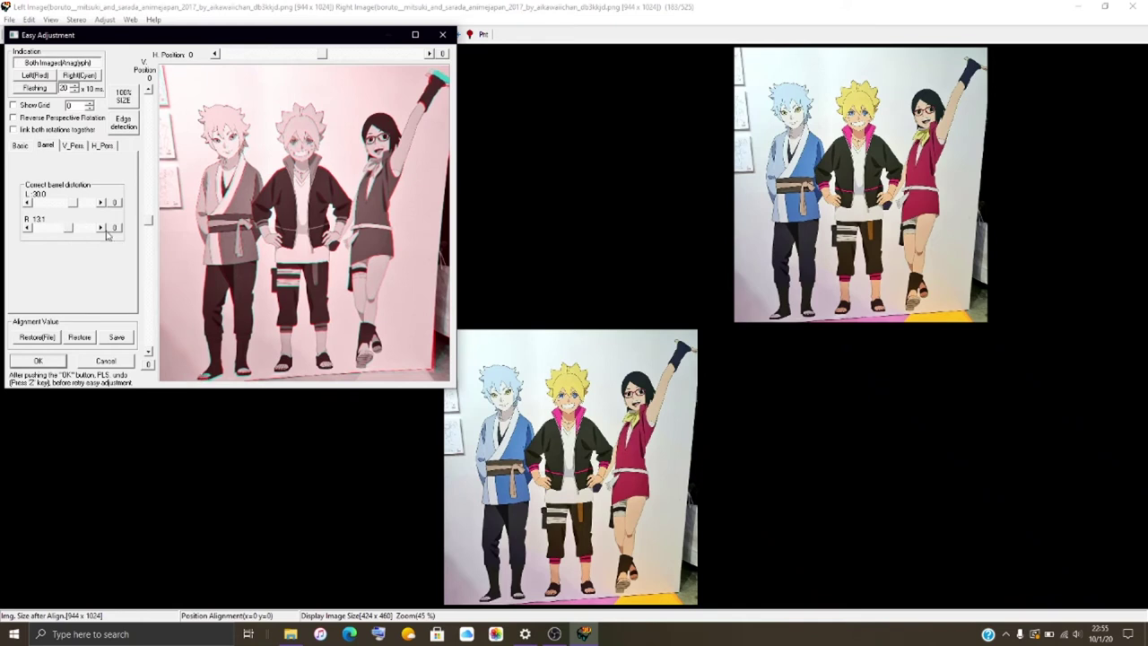
left_click(102, 228)
left_click(101, 227)
left_click(101, 228)
left_click(102, 227)
left_click(61, 364)
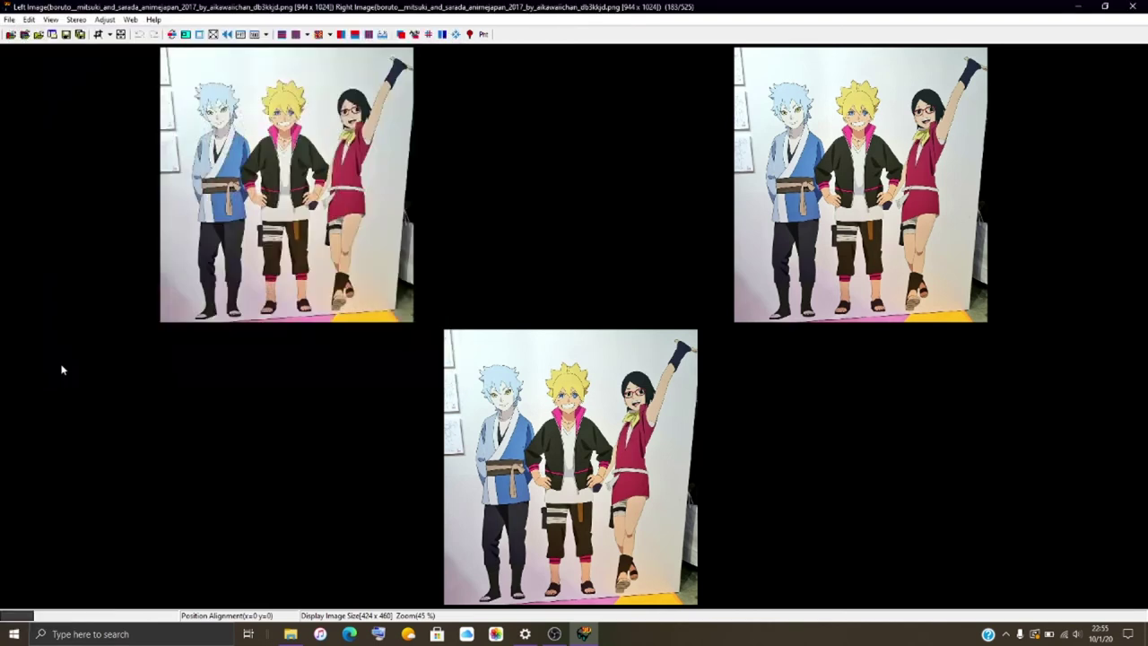
Save the barrel-corrected picture pair as an MPO file named HNI_0474.mpo in the 100NIN03 folder.
left_click(9, 19)
left_click(78, 114)
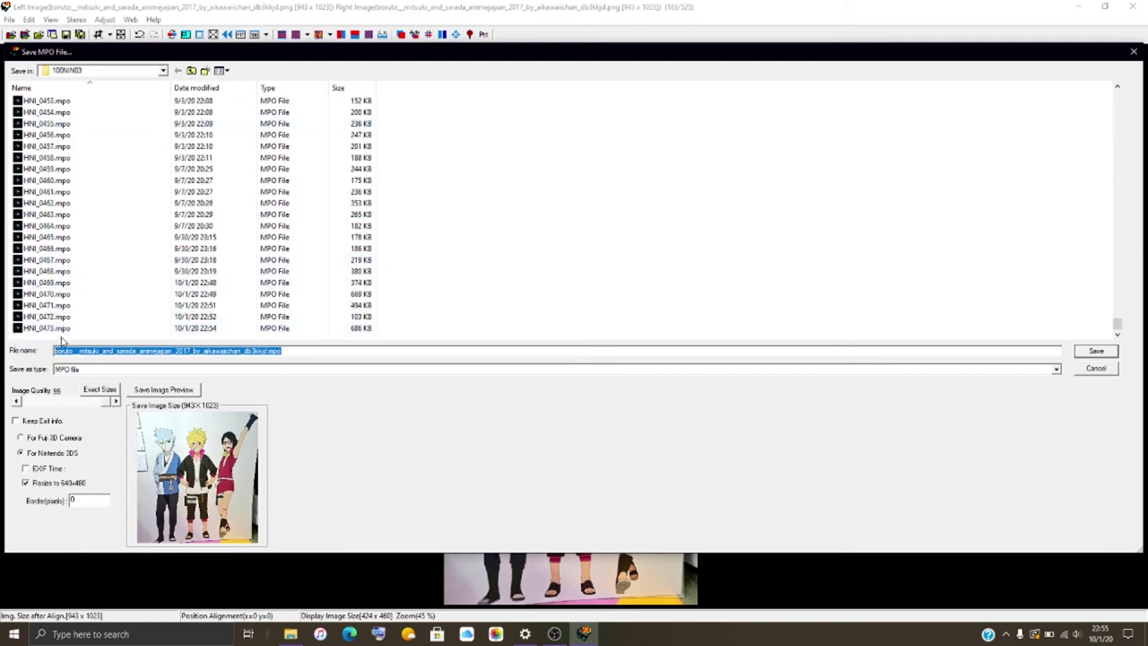
left_click(61, 328)
left_click(81, 350)
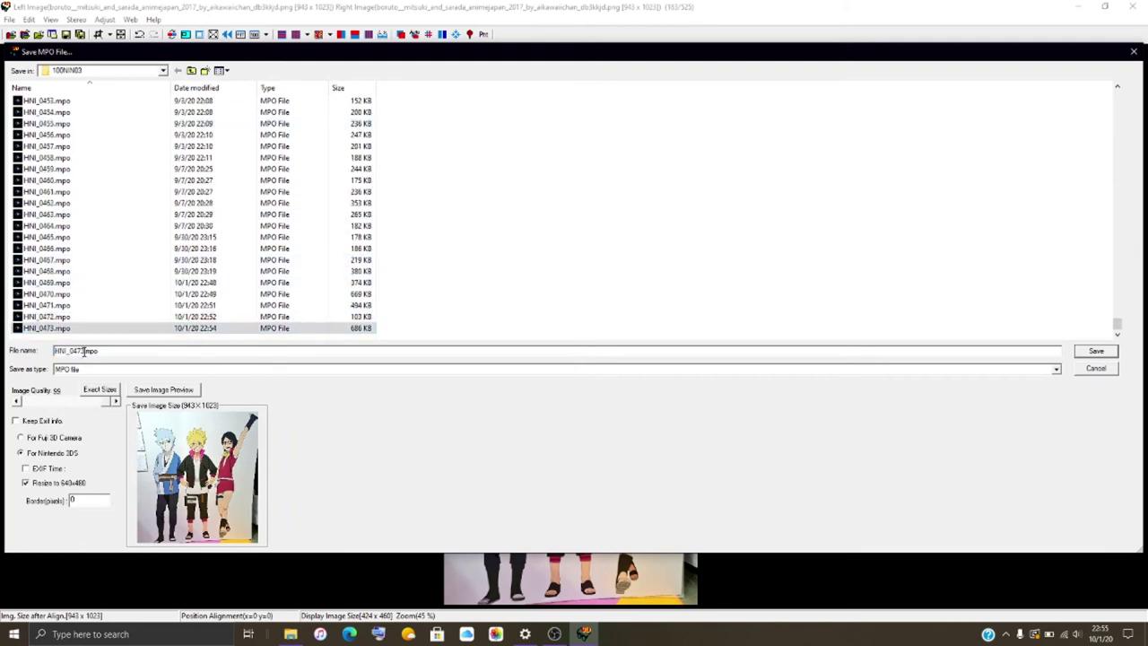
key("BackSpace")
type("4")
key("Return")
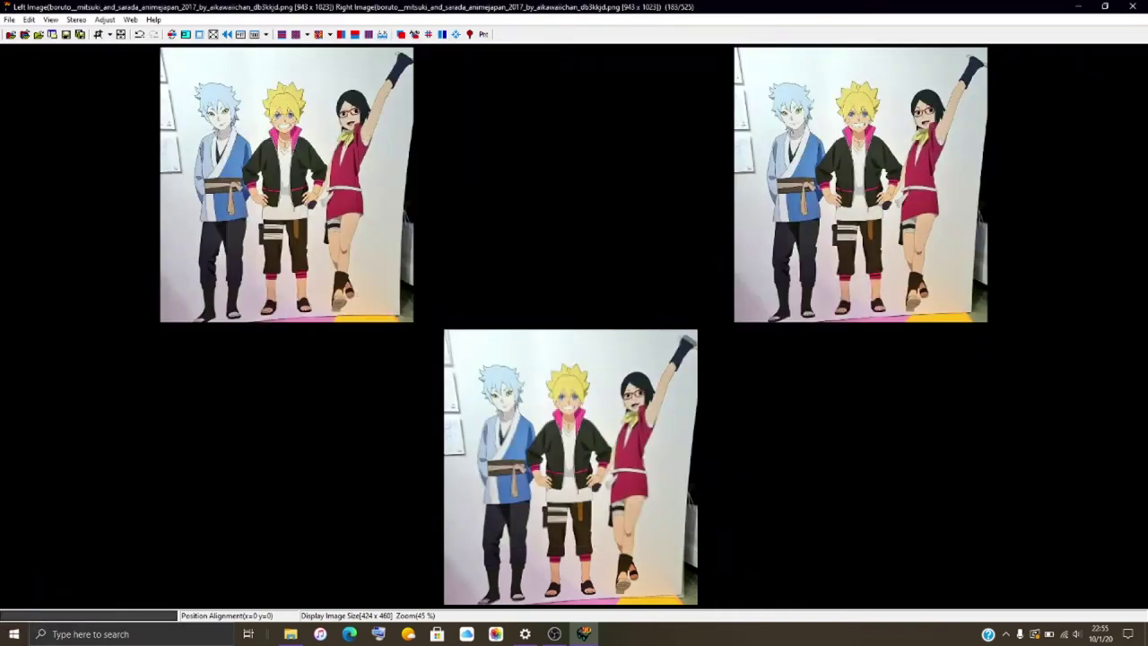
Open team_konohamaru_by_aikawaiichan_dblpr2n.jpg from the Pictures folder as both the left and the right image.
left_click(25, 34)
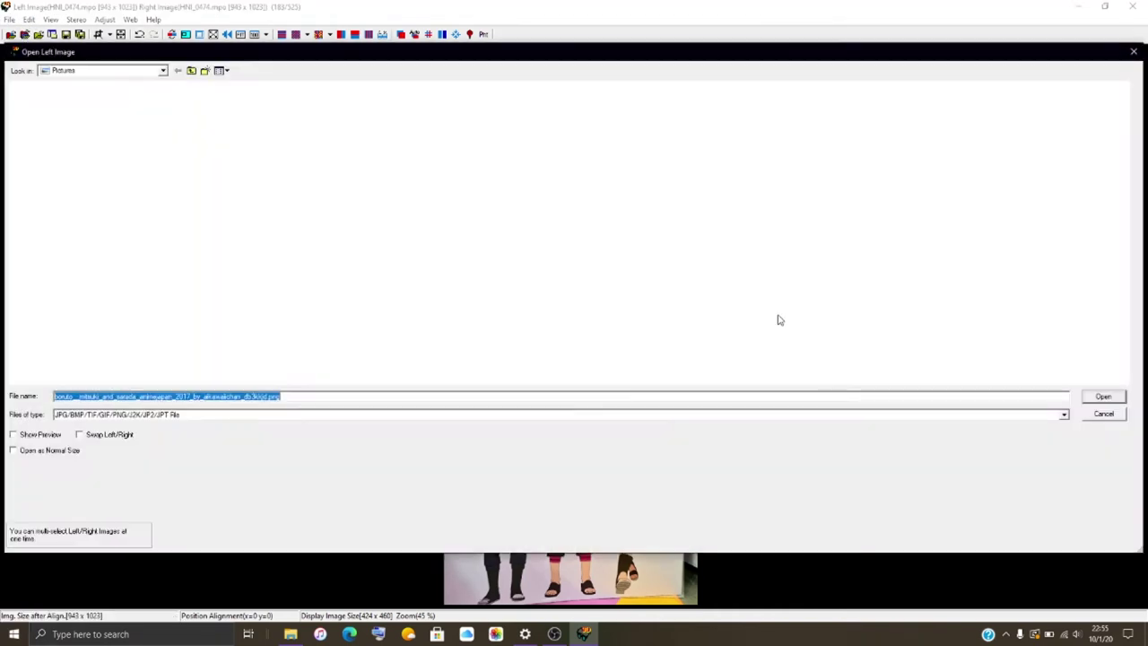
scroll(828, 224, "down", 10)
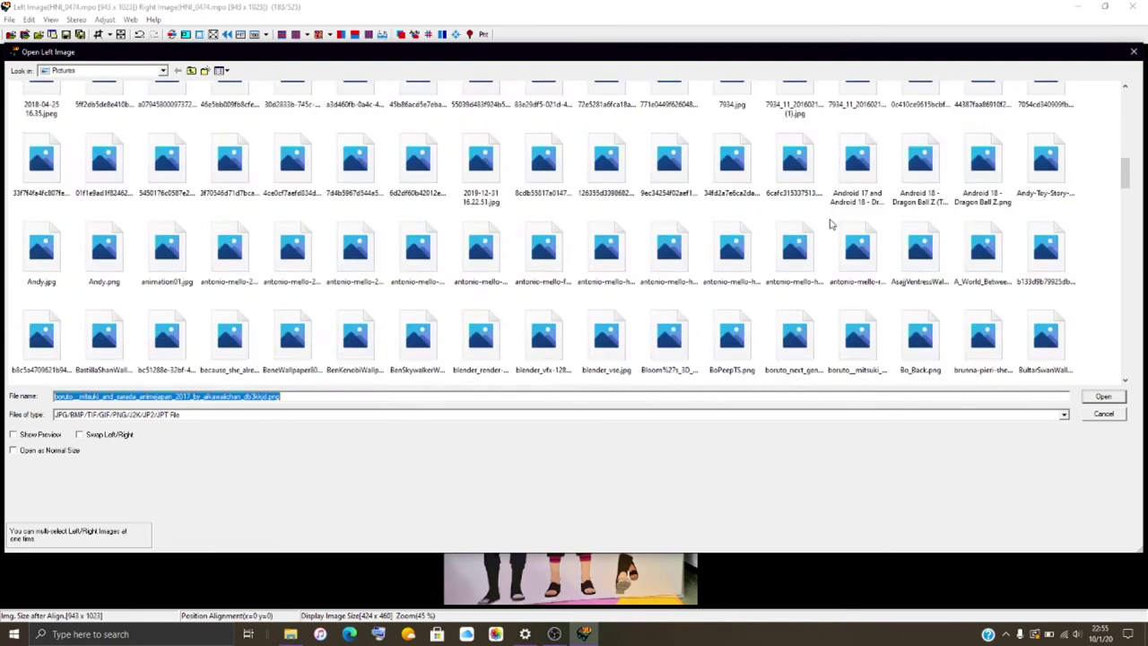
scroll(831, 224, "down", 8)
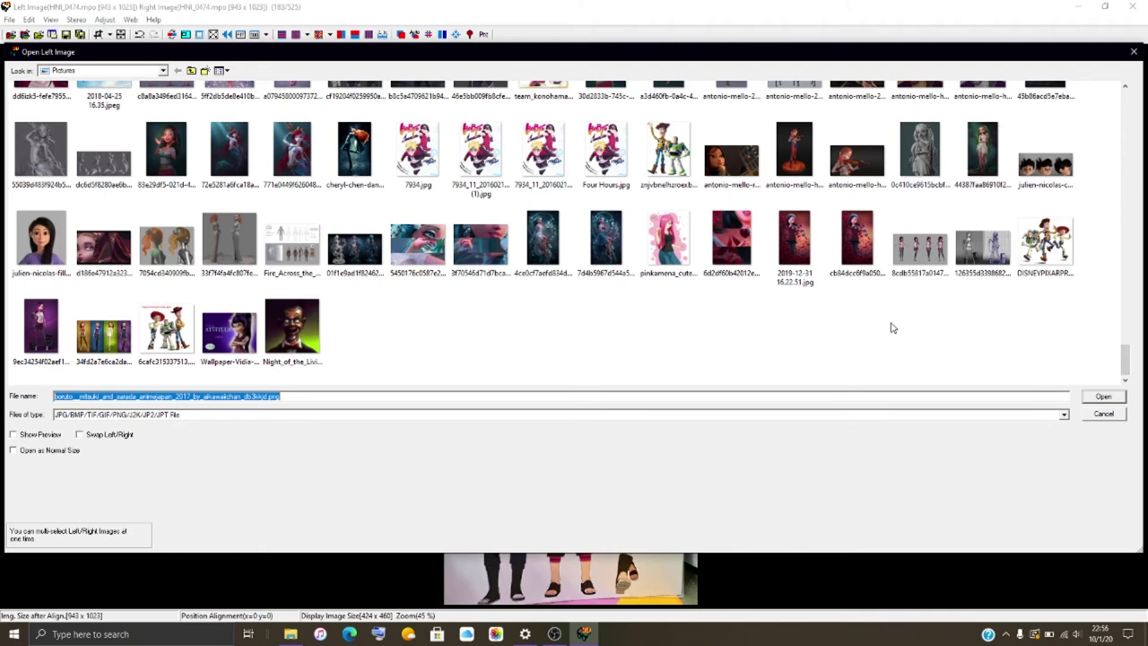
scroll(893, 327, "up", 3)
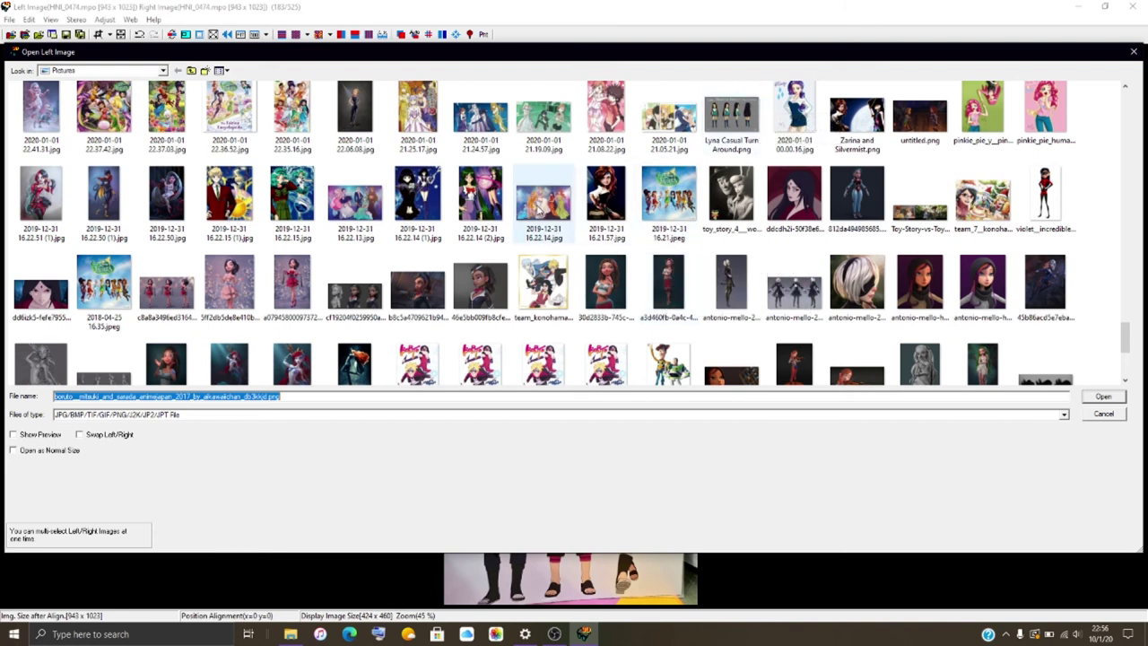
scroll(626, 280, "up", 3)
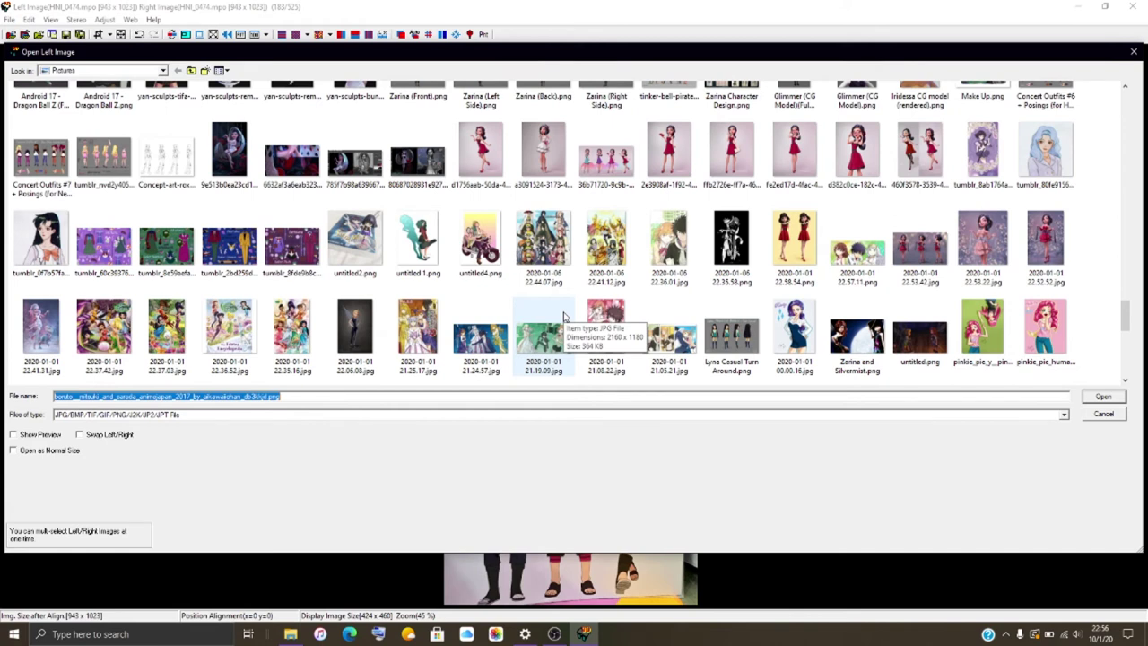
scroll(565, 316, "up", 3)
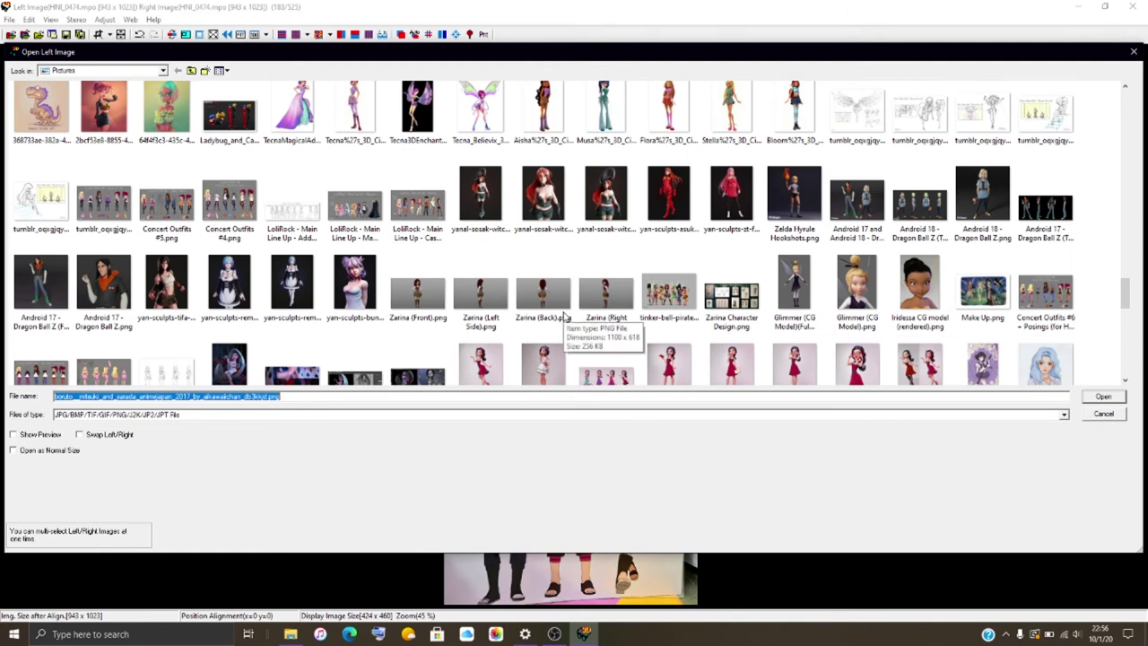
scroll(565, 315, "up", 3)
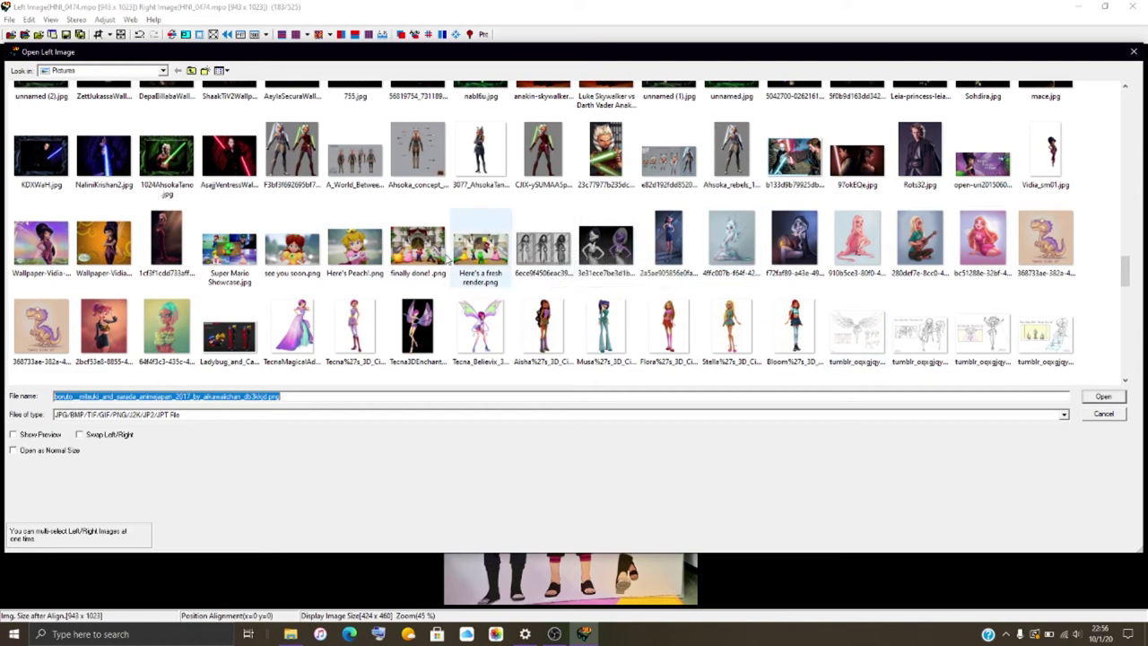
scroll(366, 266, "up", 3)
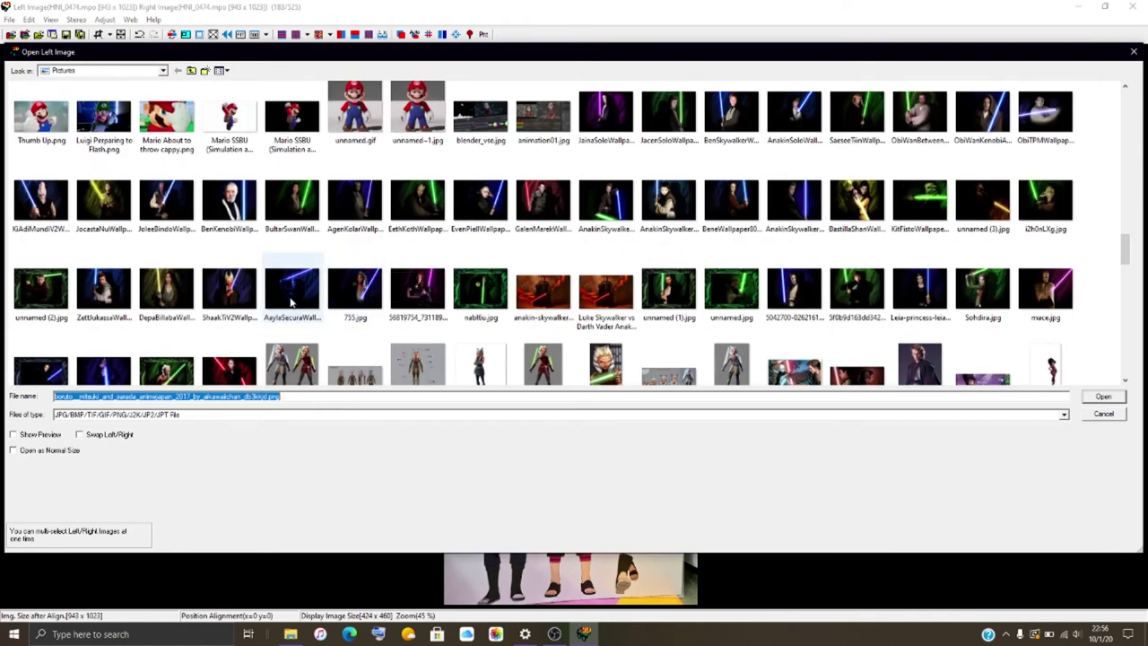
scroll(229, 280, "up", 3)
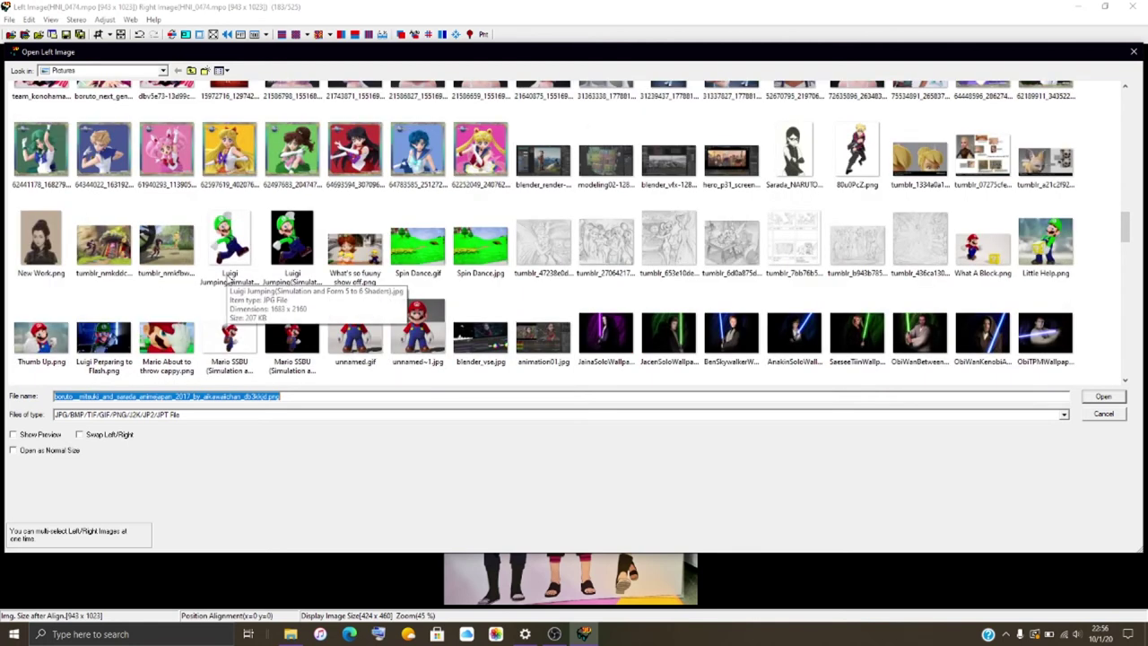
scroll(228, 280, "up", 3)
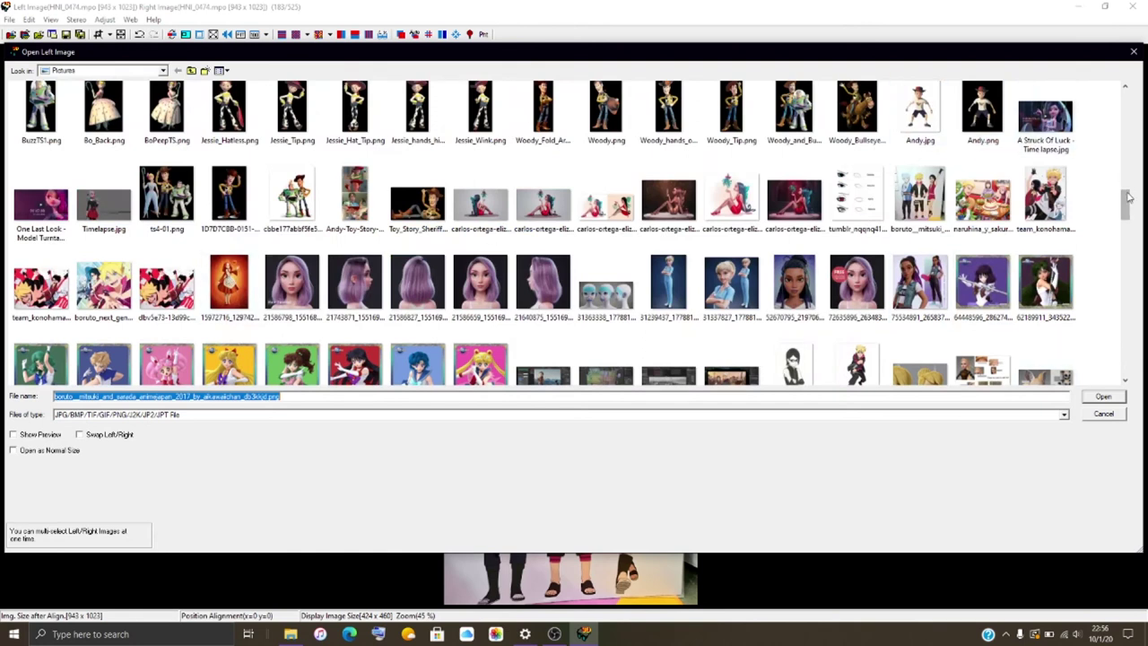
left_click_drag(1128, 198, 1140, 323)
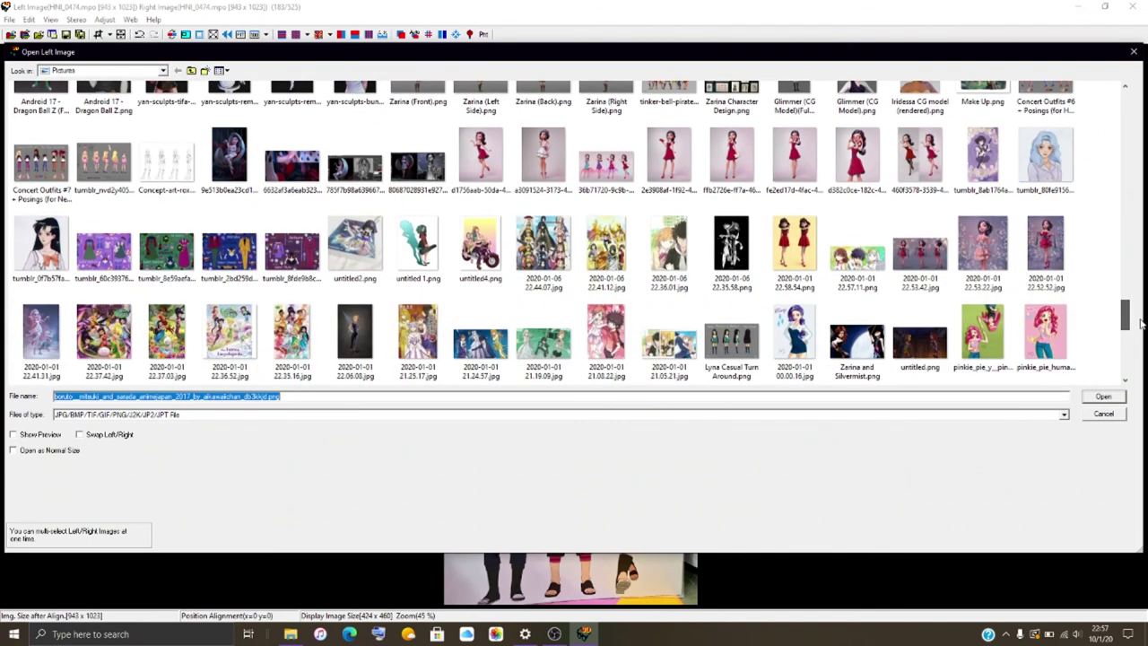
left_click_drag(1141, 323, 1140, 342)
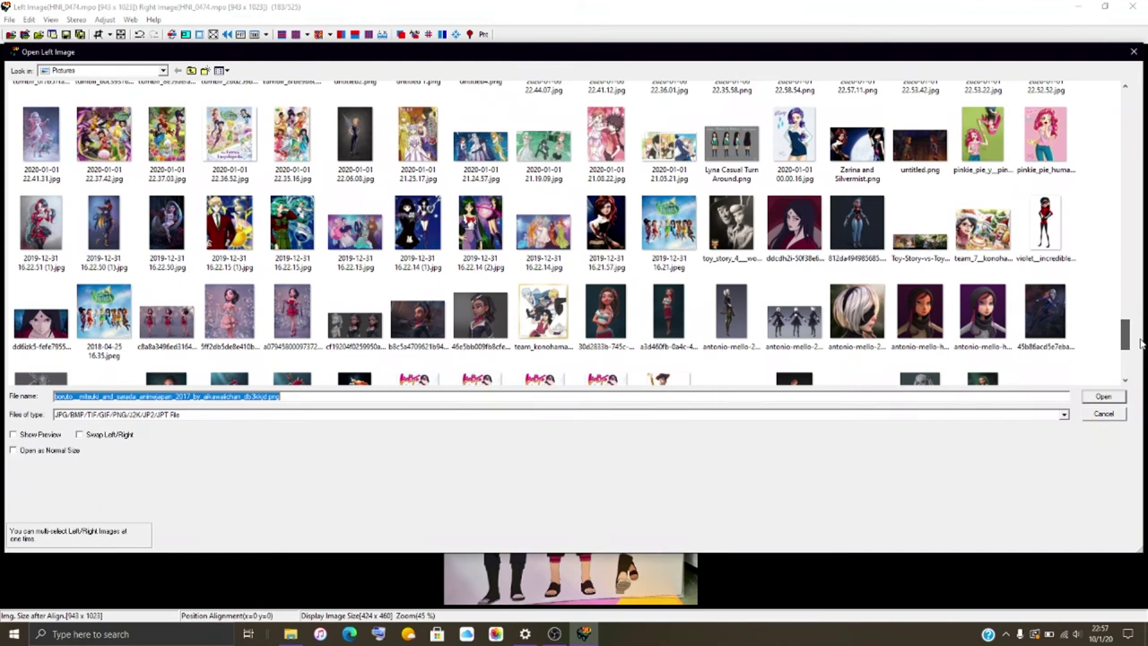
mouse_move(1141, 342)
left_mouse_down()
mouse_move(1142, 375)
mouse_move(1127, 345)
left_mouse_up()
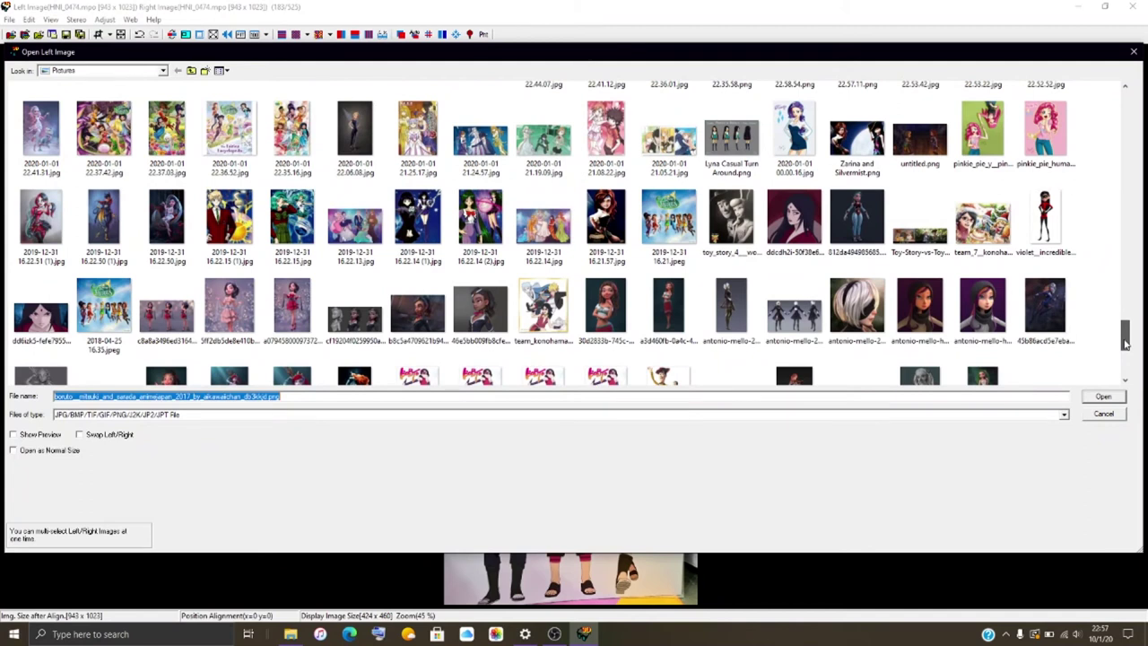
left_click_drag(1127, 344, 1139, 395)
scroll(1137, 395, "down", 10)
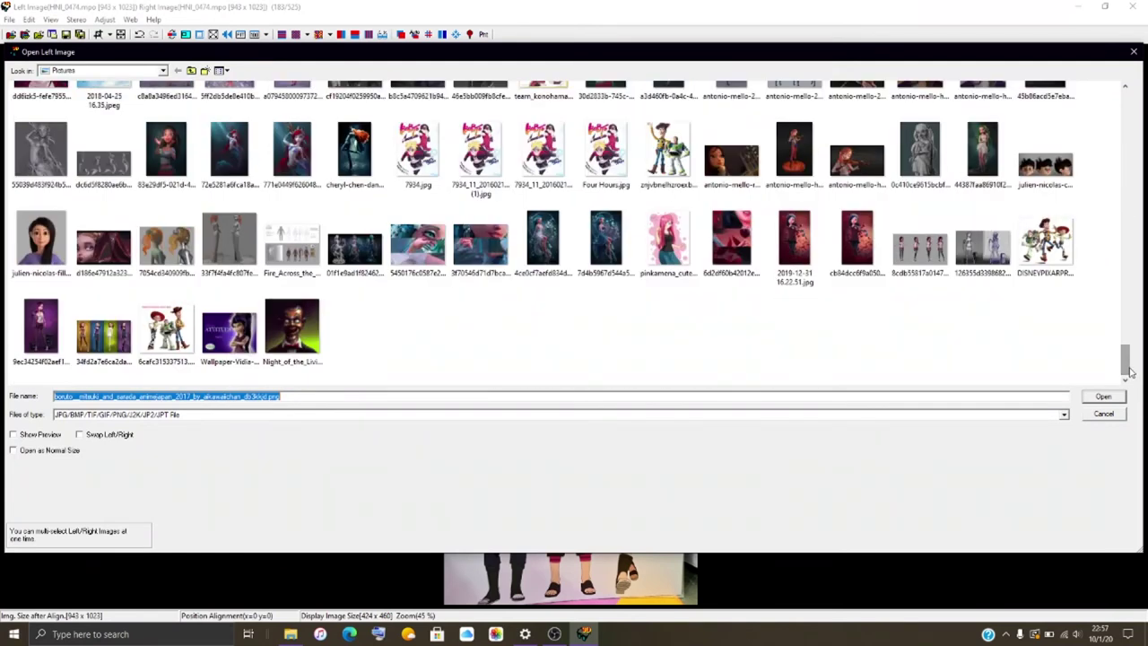
left_click_drag(1128, 367, 1115, 343)
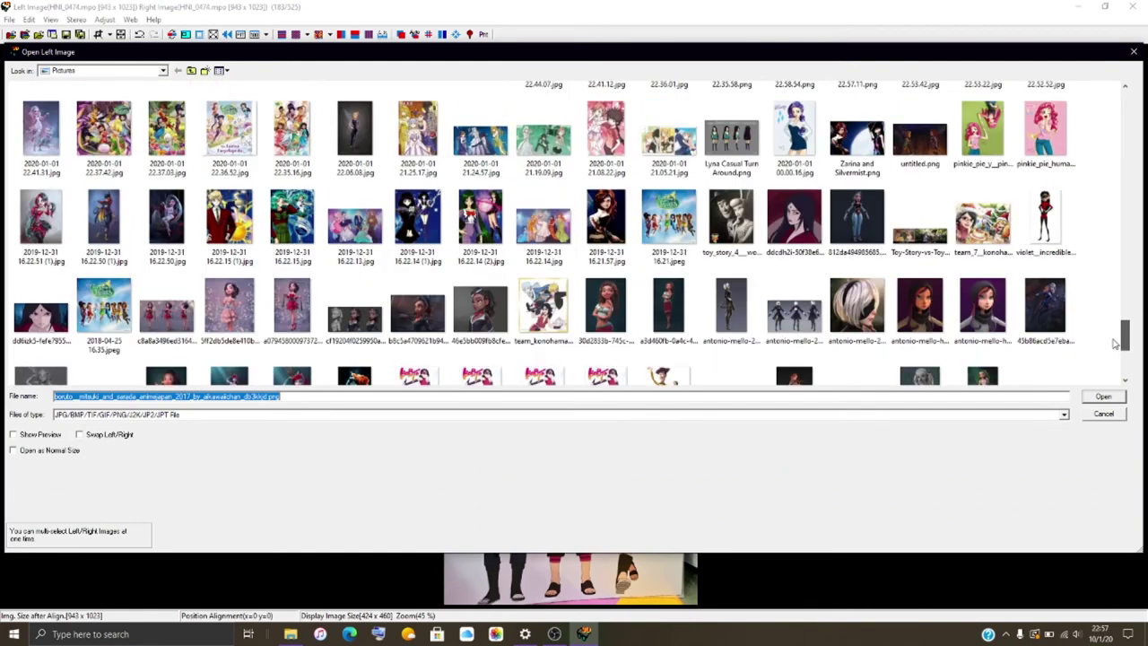
left_click(542, 309)
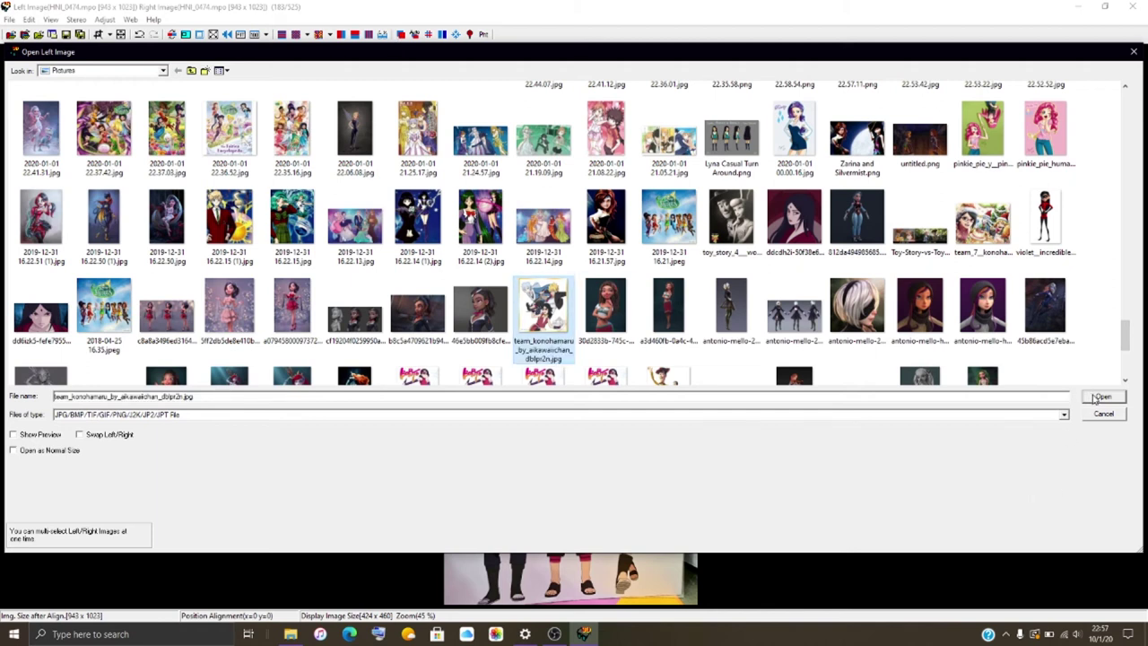
left_click(1096, 398)
left_click(1095, 398)
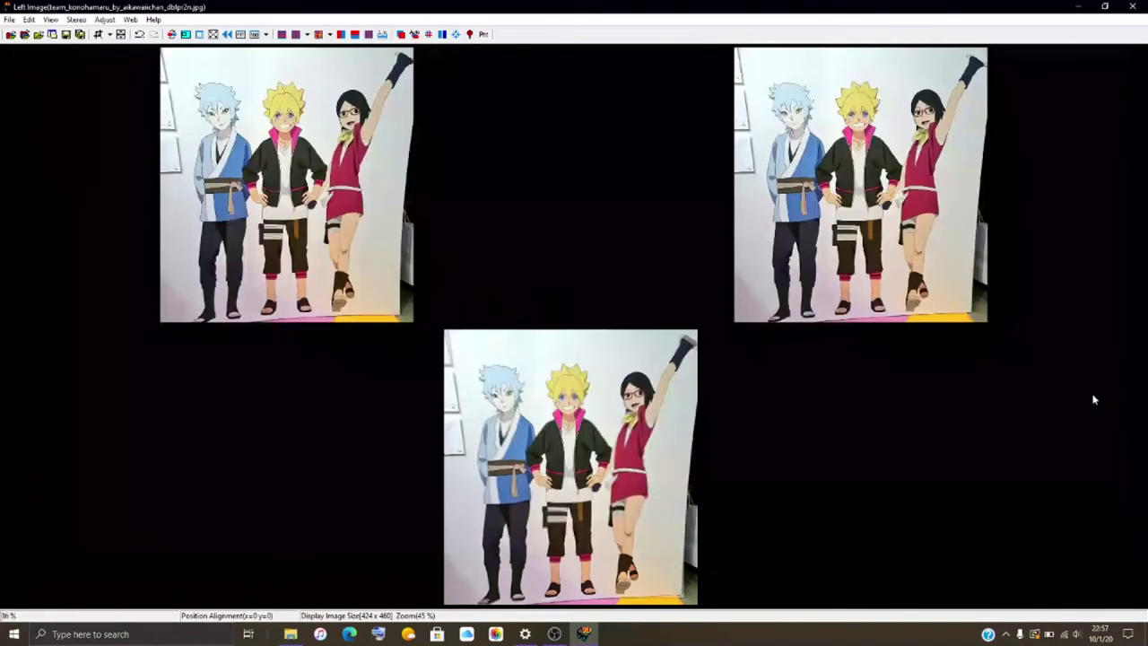
Open Easy Adjustment for the new picture pair and show its barrel distortion settings.
left_click(400, 34)
left_click(45, 146)
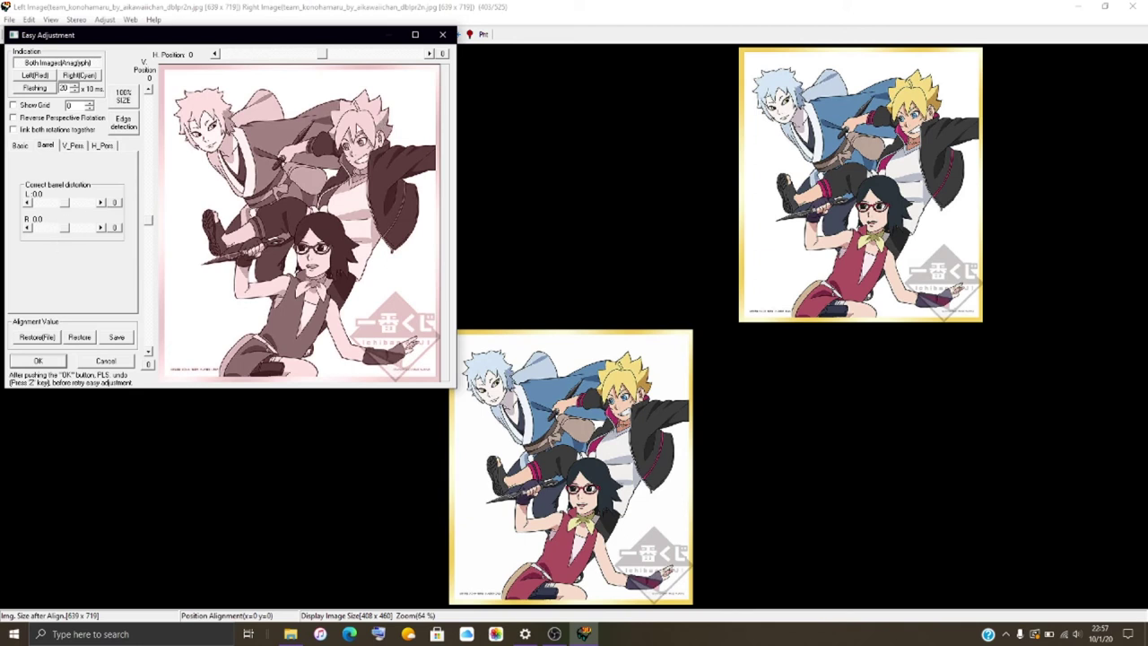
Try reducing the left image's size to 95.1 % and reset it to 100 %.
left_click(21, 146)
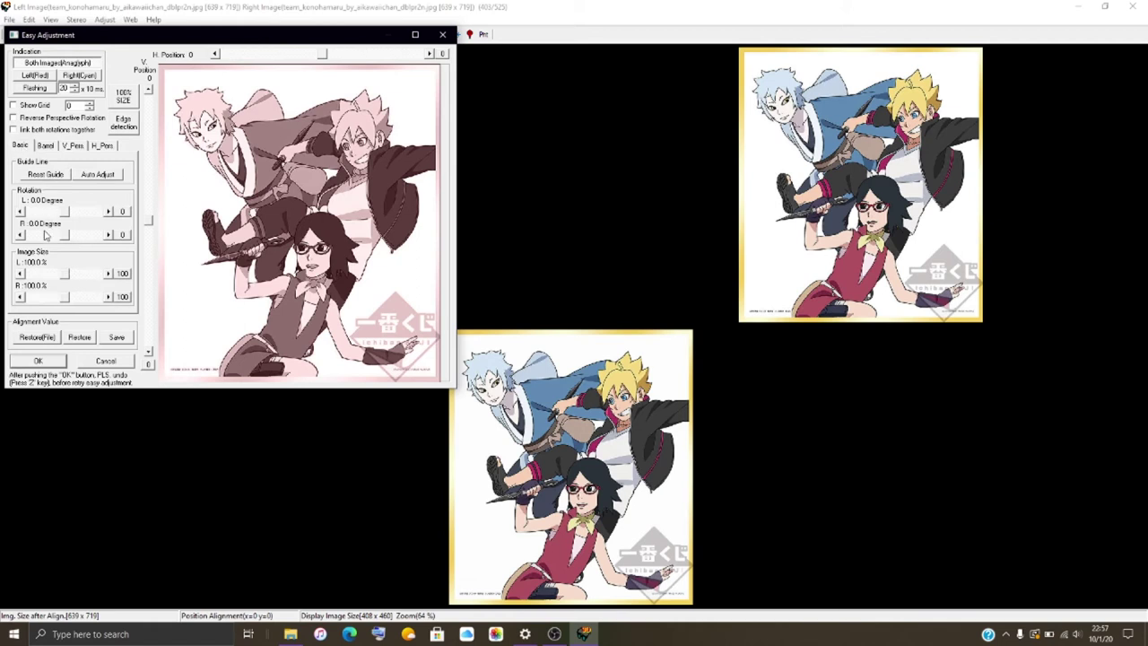
left_click(20, 274)
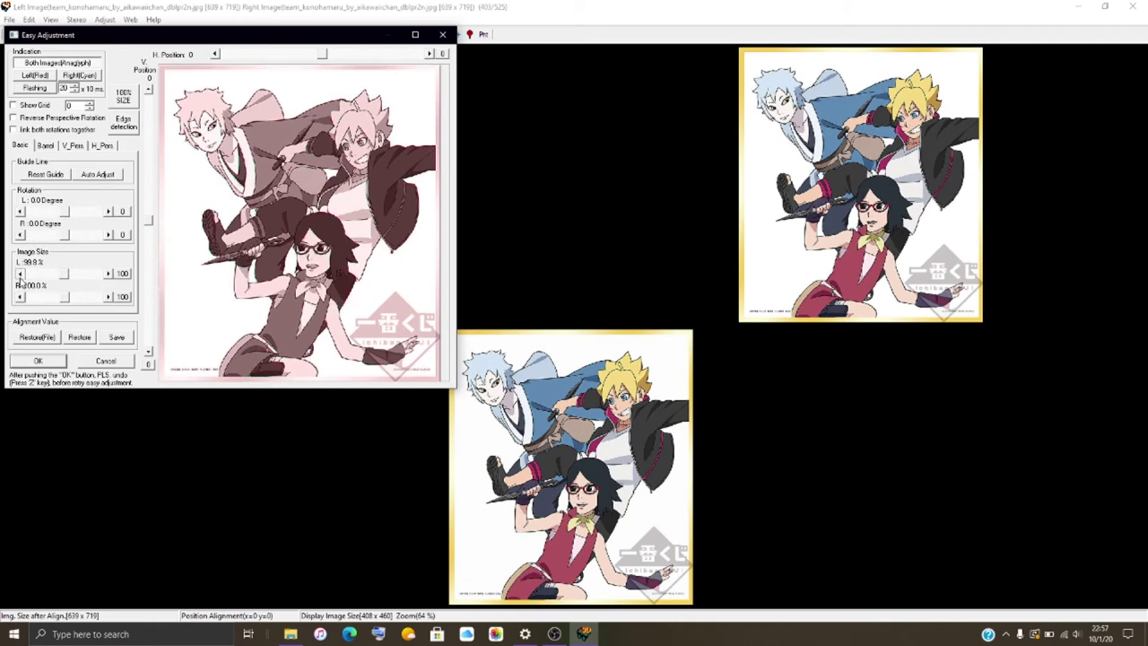
left_click(20, 273)
left_click(20, 273)
left_click(20, 274)
left_click(20, 274)
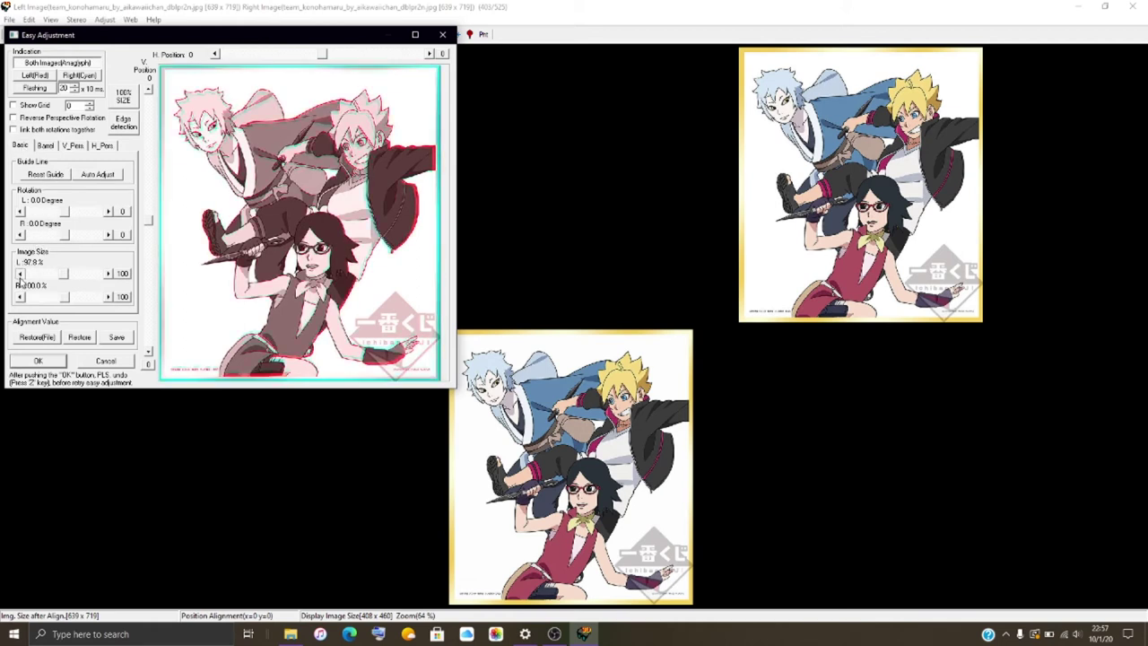
left_click(20, 273)
left_click(19, 274)
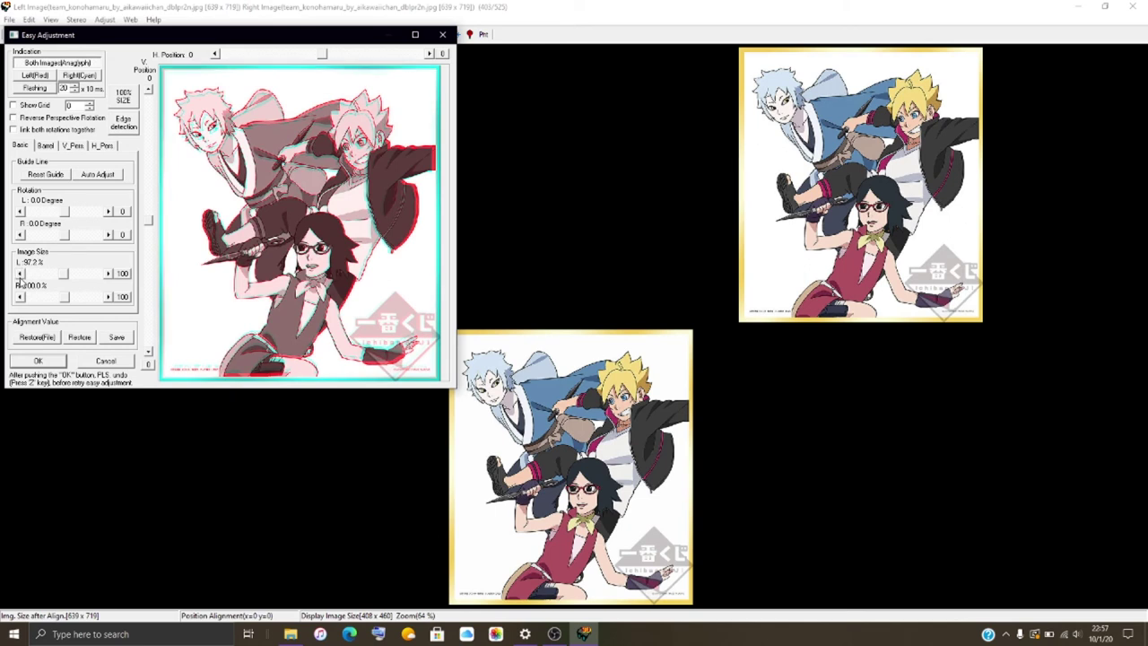
left_click(20, 274)
left_click(20, 273)
left_click(19, 273)
left_click(20, 273)
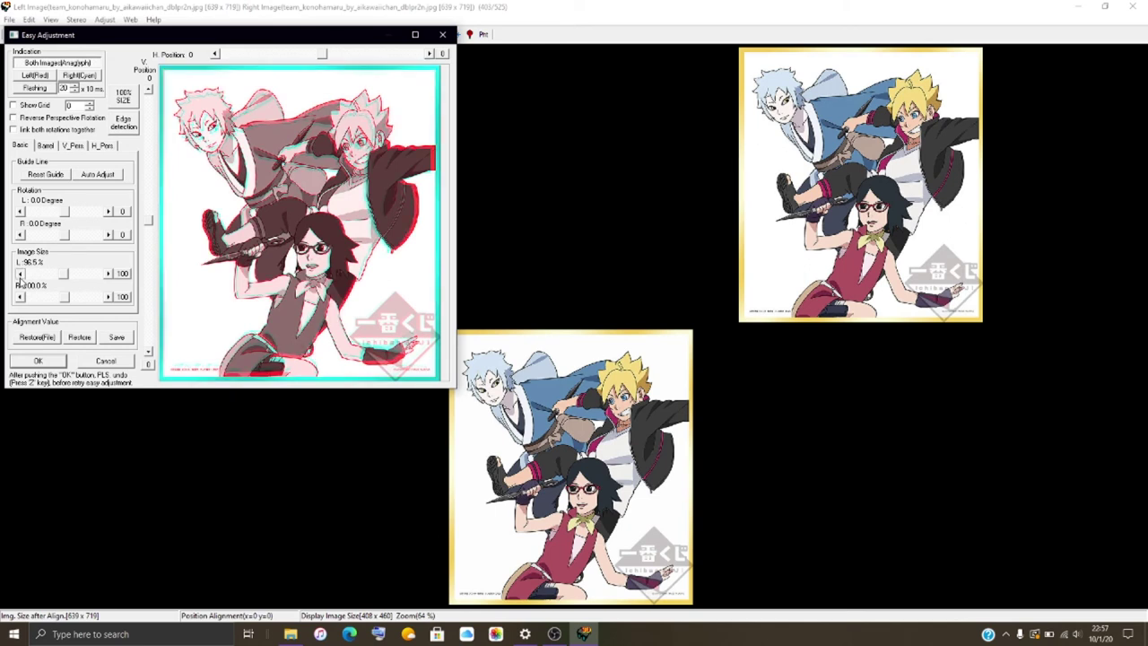
left_click(19, 273)
left_click(19, 273)
left_click(20, 273)
left_click(20, 274)
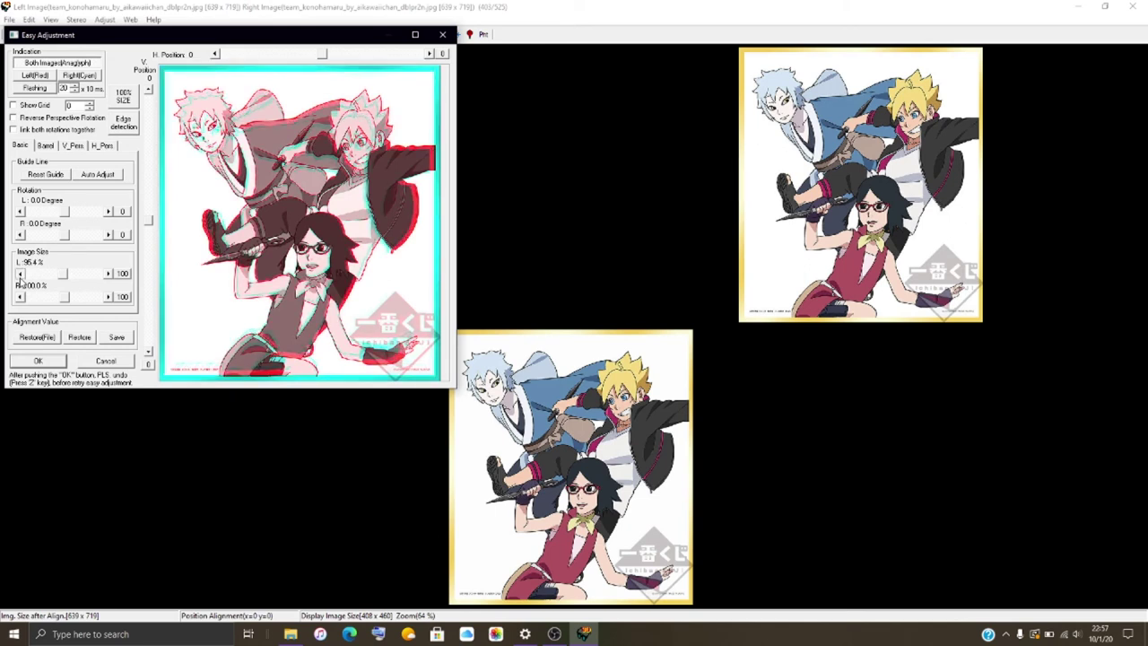
left_click(20, 273)
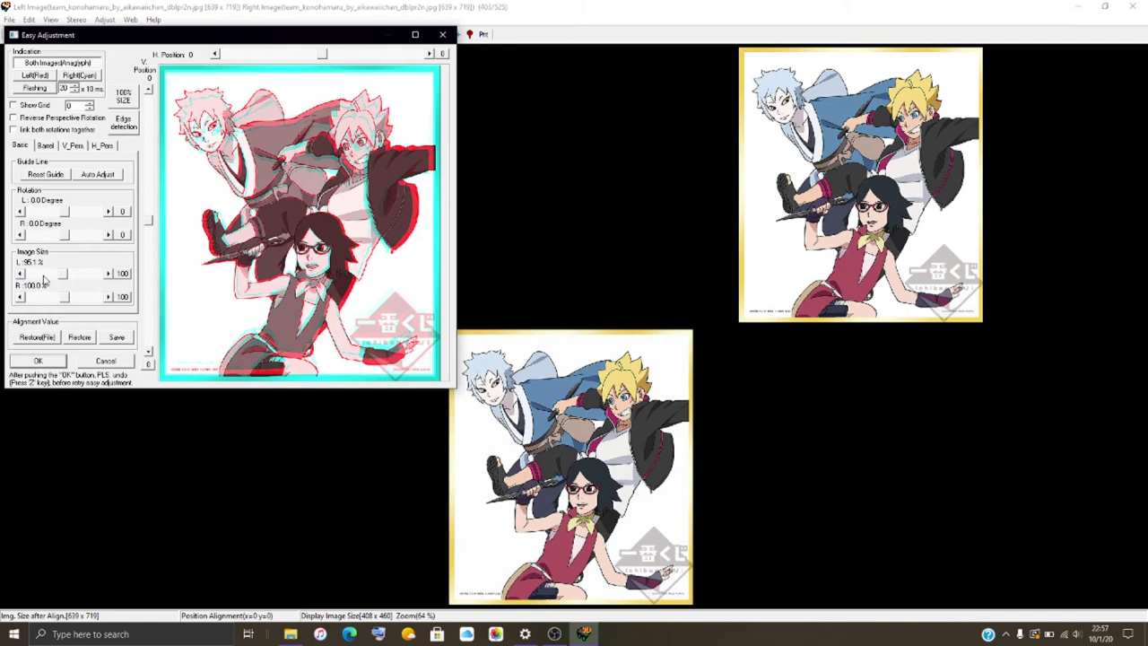
left_click(124, 273)
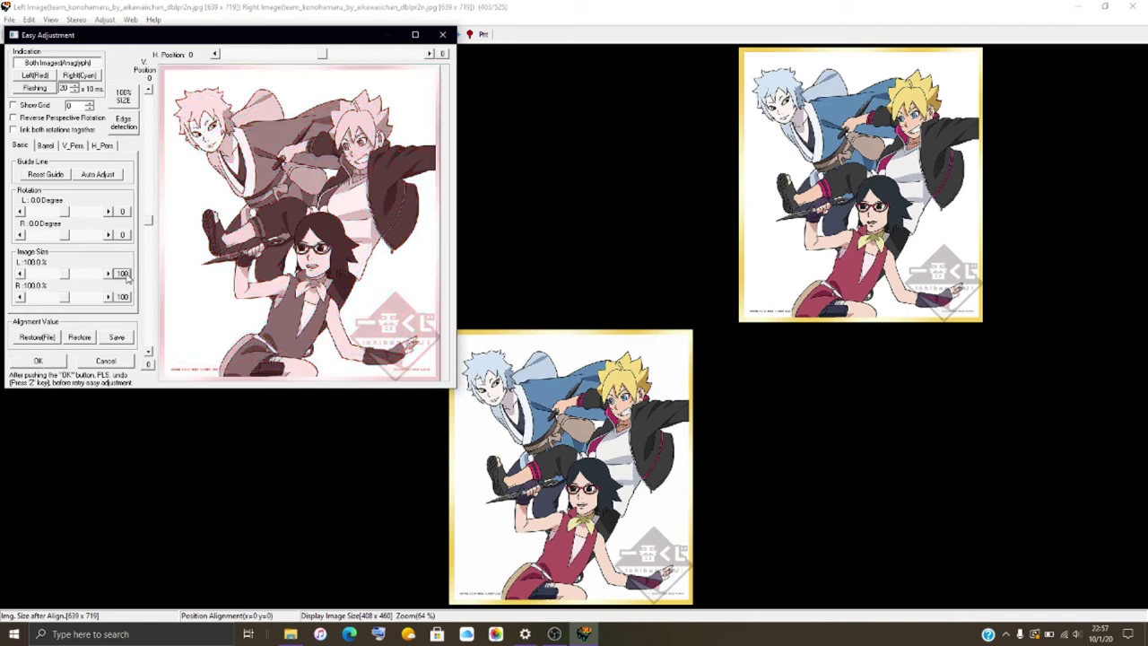
Set the left image's barrel distortion correction to -40.0.
left_click(45, 145)
left_click_drag(65, 208, 48, 209)
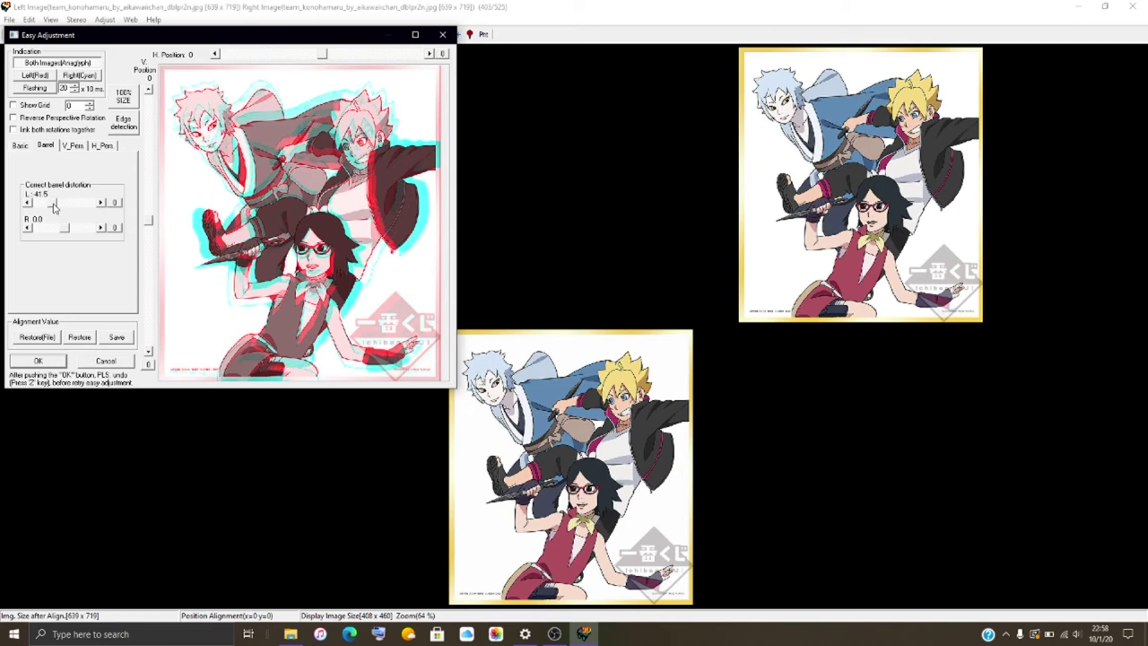
left_click(101, 205)
left_click(101, 205)
left_click(101, 205)
Set the right image's barrel distortion correction to -20.0 and apply the adjustment to the picture pair.
left_click_drag(65, 229, 57, 231)
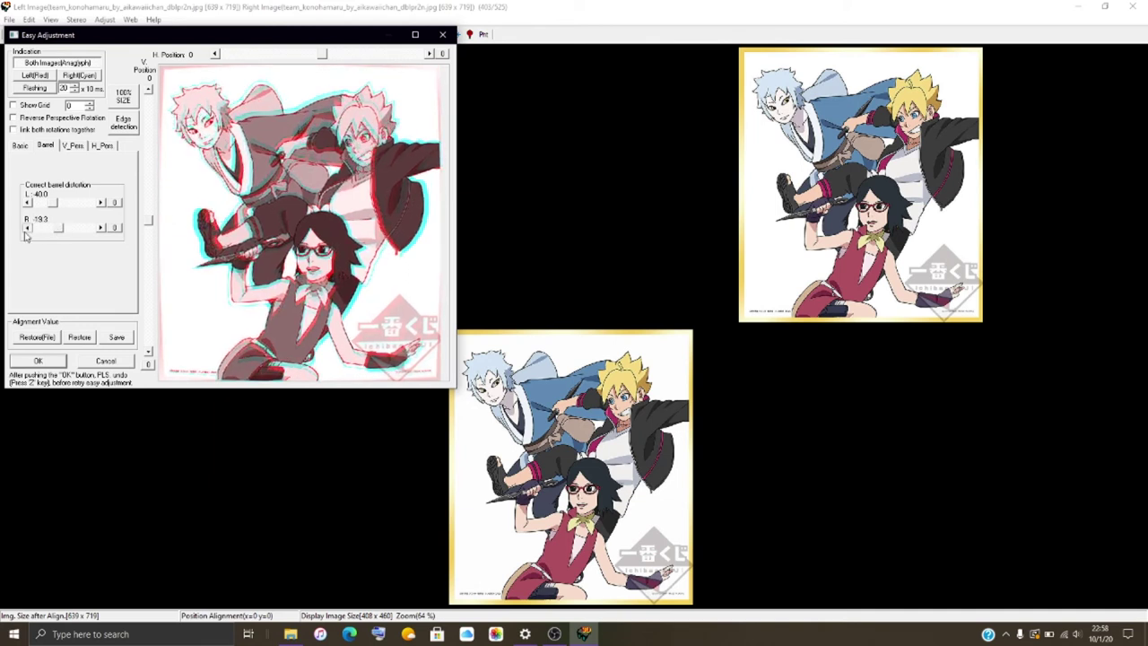
left_click(27, 229)
left_click(27, 229)
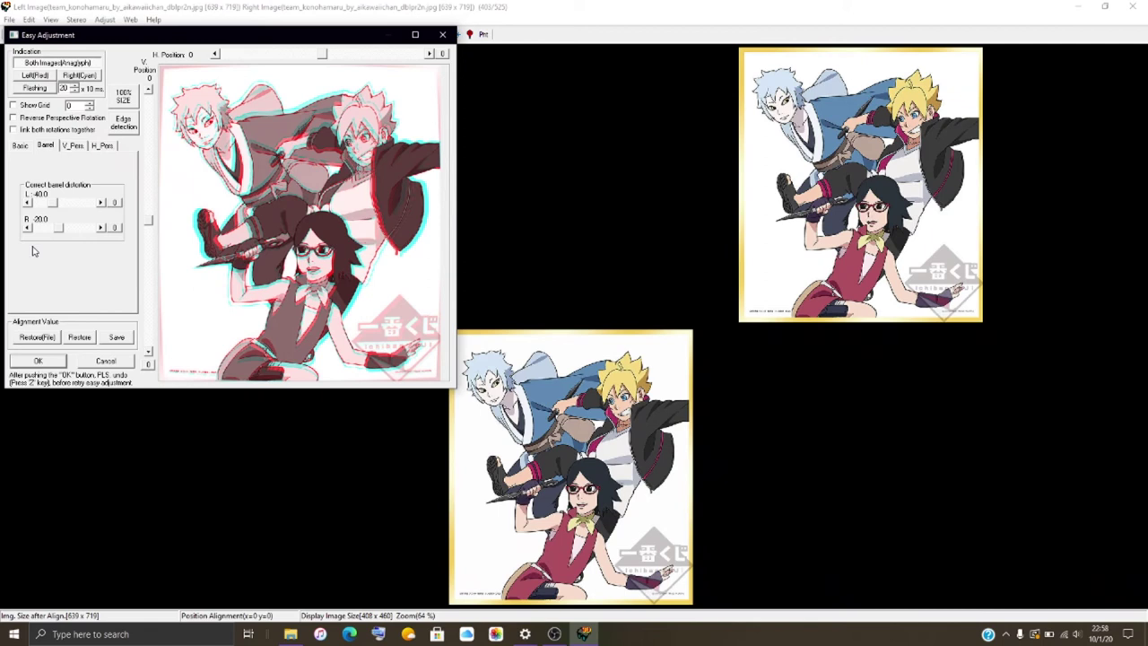
left_click(37, 361)
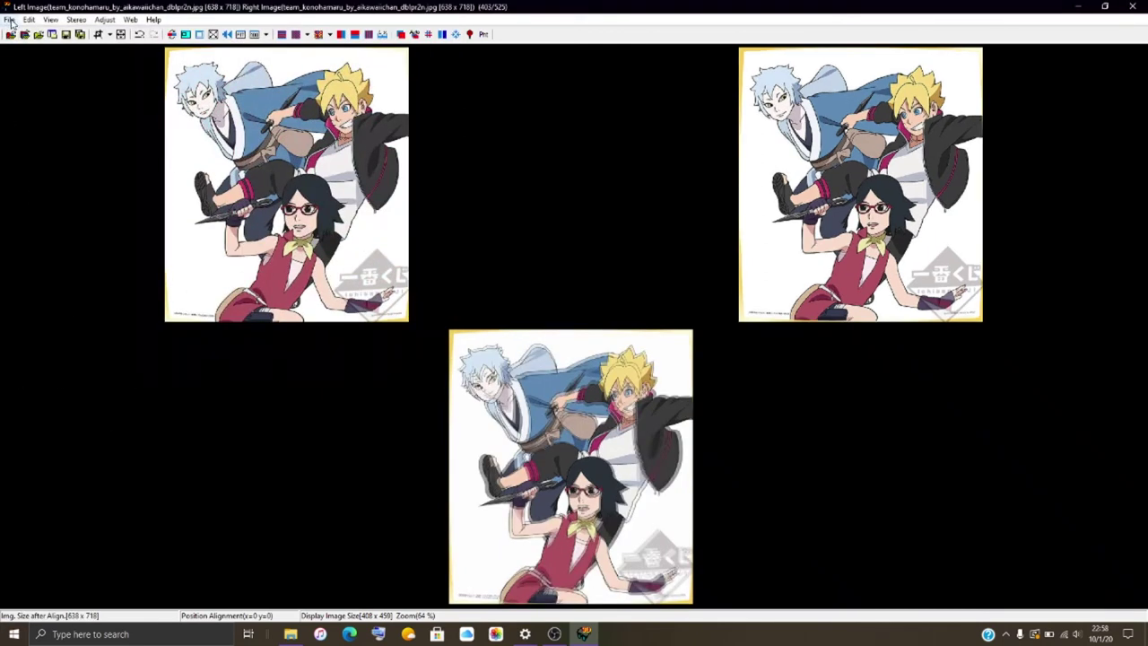
Save the adjusted picture pair as an MPO file named HNI_0475.mpo in the 100NIN03 folder.
left_click(11, 20)
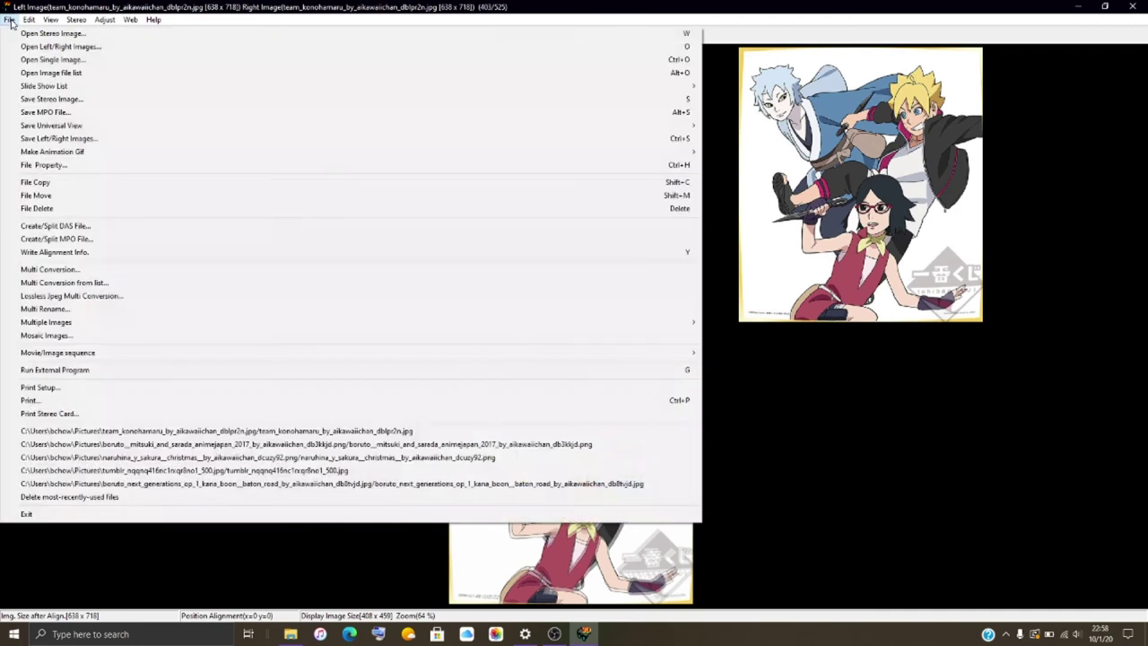
left_click(89, 112)
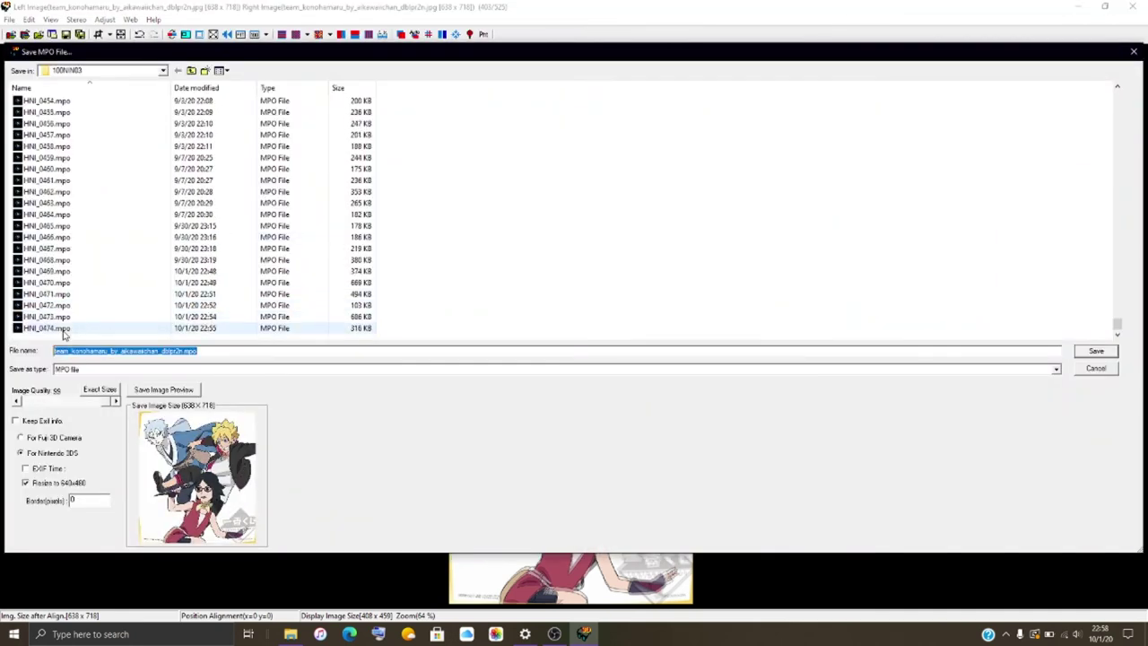
left_click(63, 328)
left_click(84, 350)
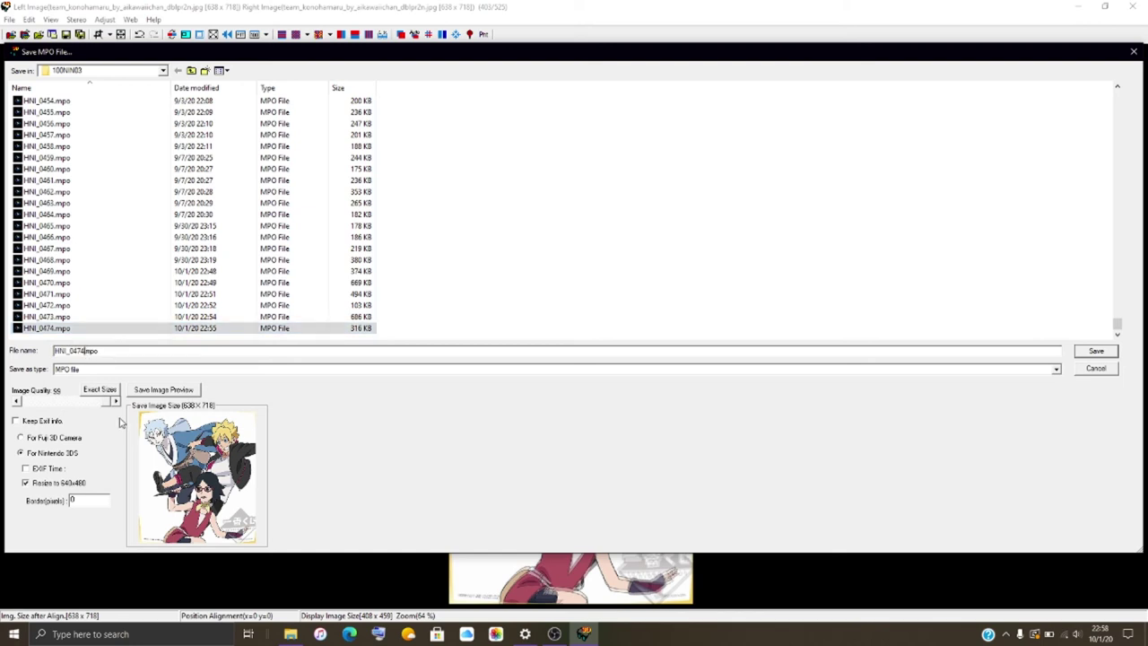
key("Return")
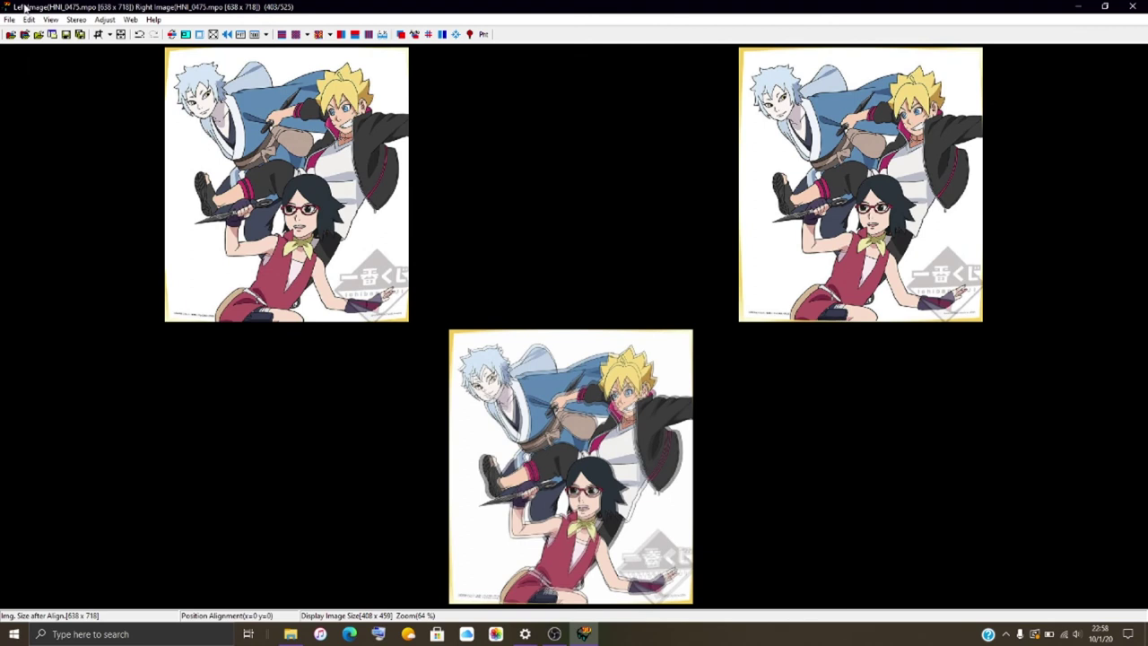
Open the team_7__konohamaru__christmas picture from the Pictures folder as both the left and right image.
left_click(26, 34)
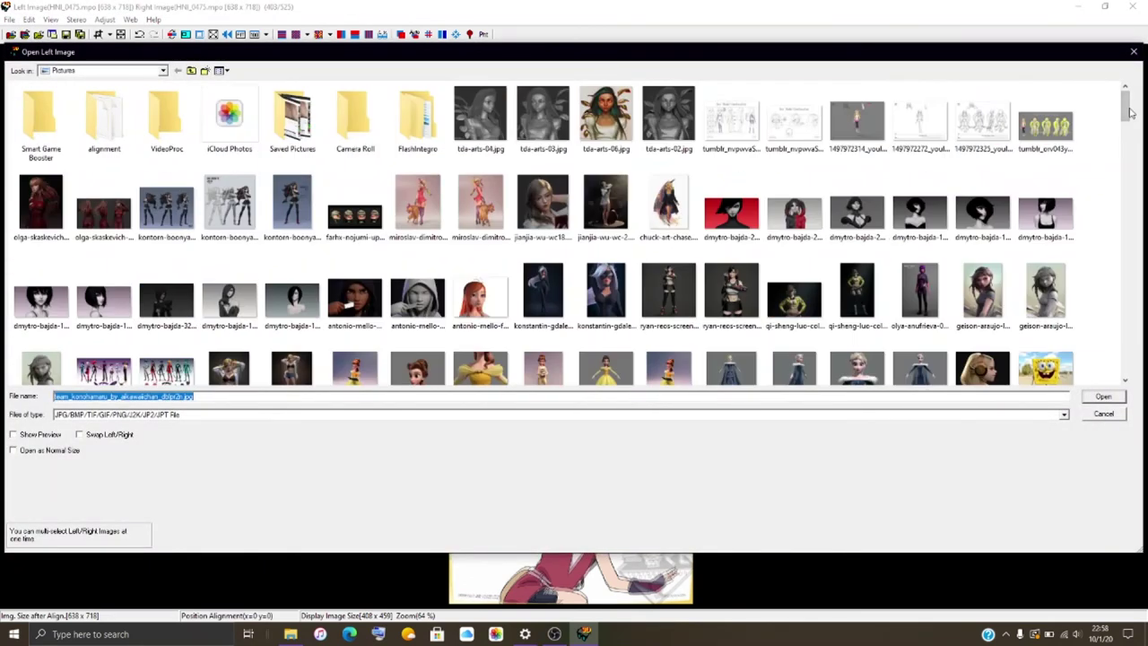
left_click_drag(1130, 112, 1111, 372)
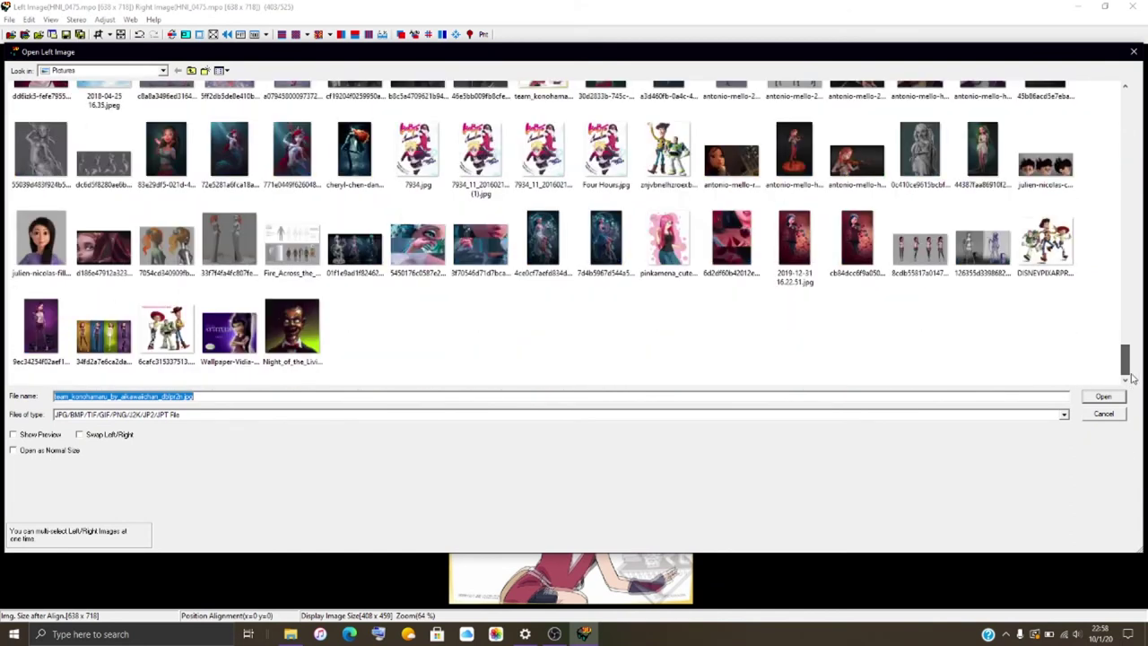
left_click_drag(1132, 378, 1118, 352)
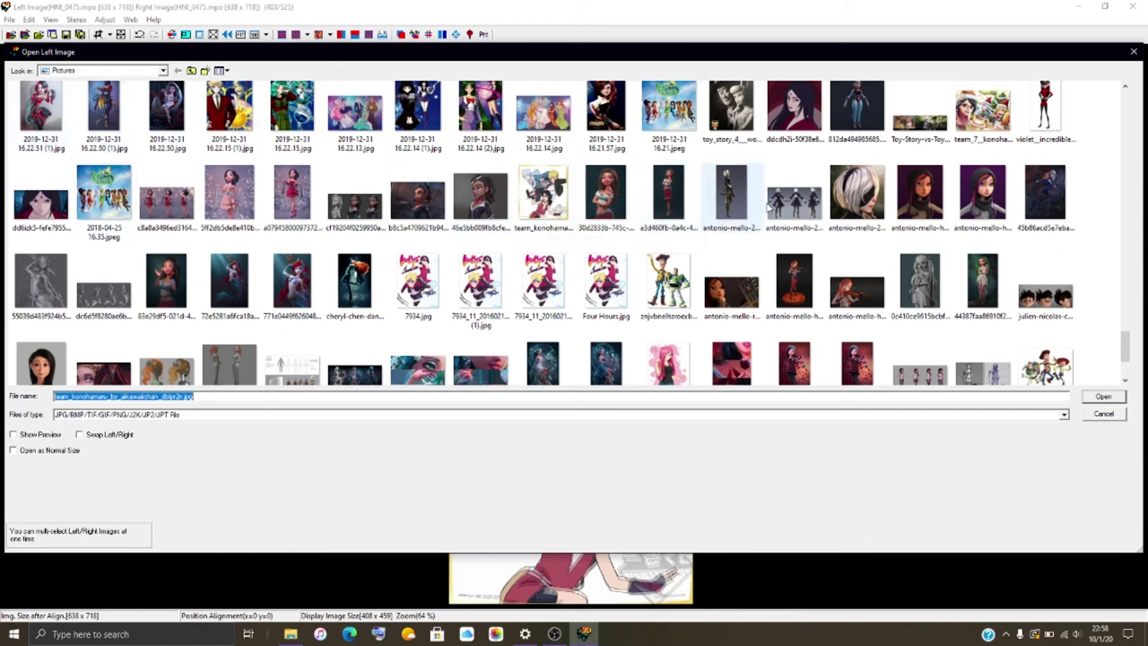
left_click(993, 139)
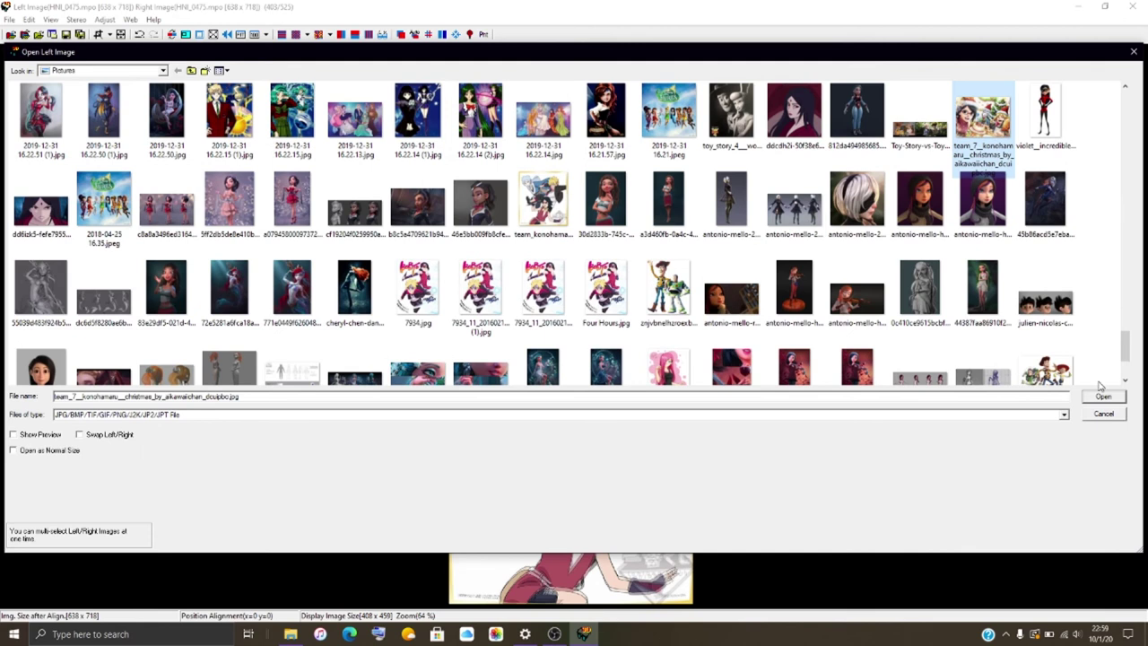
left_click(1111, 399)
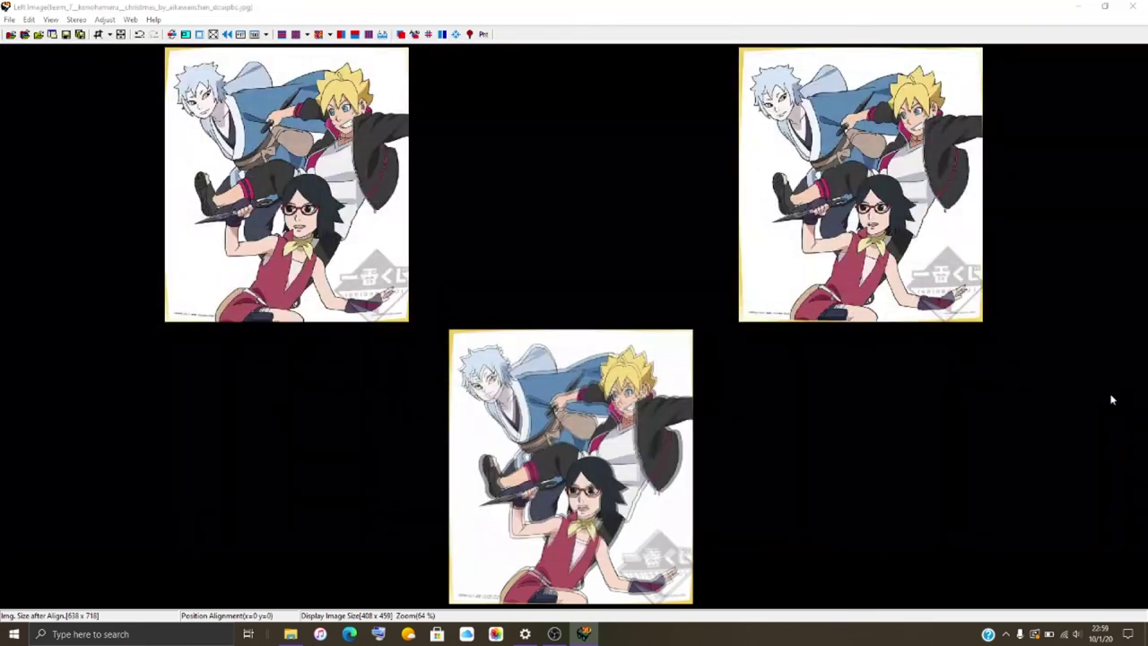
left_click(1104, 396)
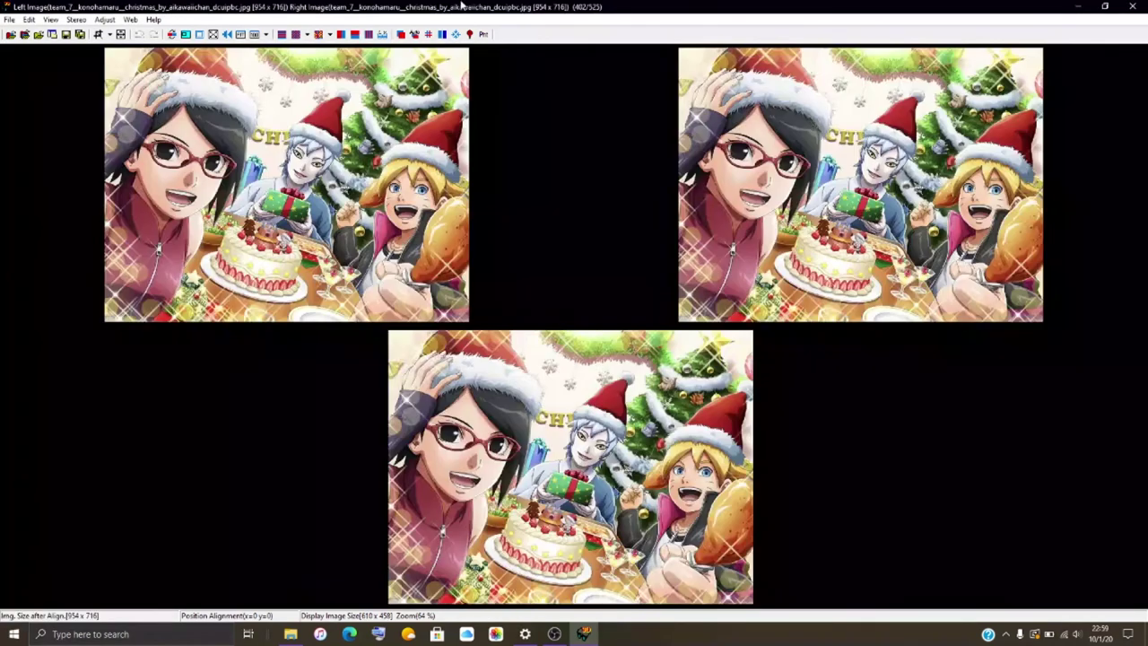
Start Easy Adjustment in a maximized window and set the right image's barrel distortion correction to 40.0.
left_click(401, 35)
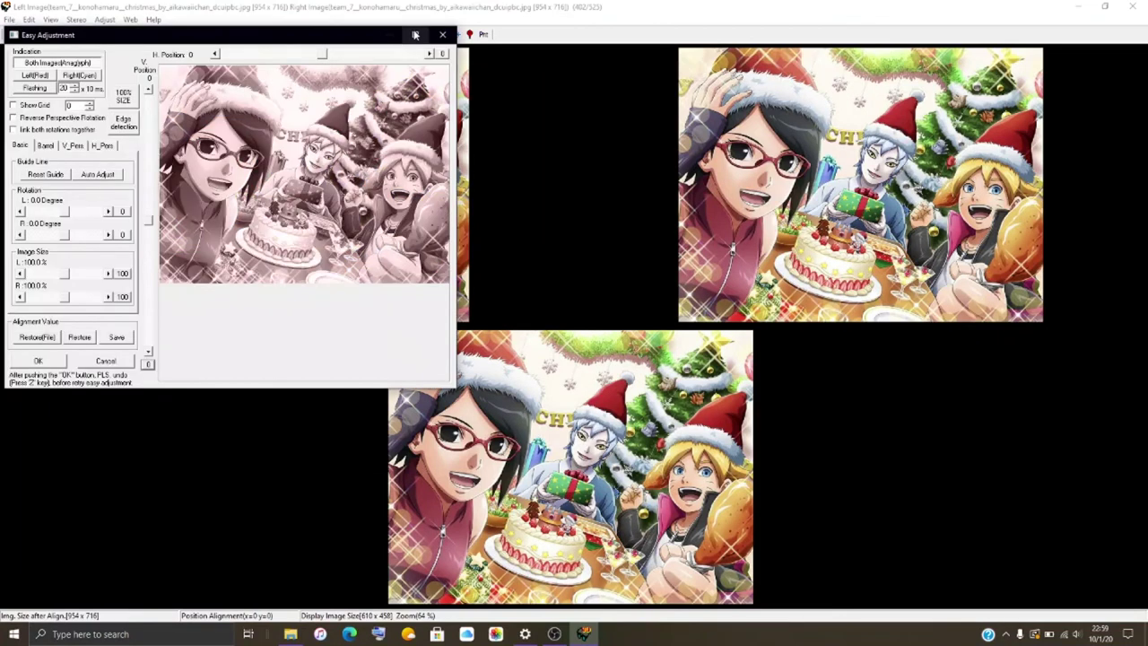
left_click(416, 35)
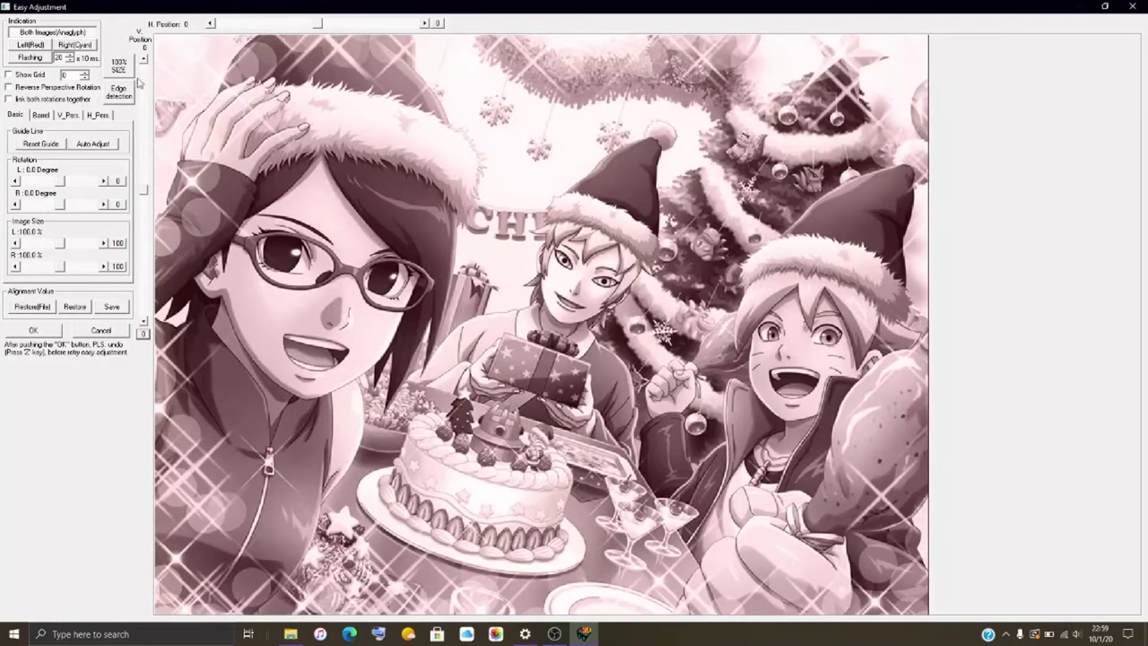
left_click(41, 115)
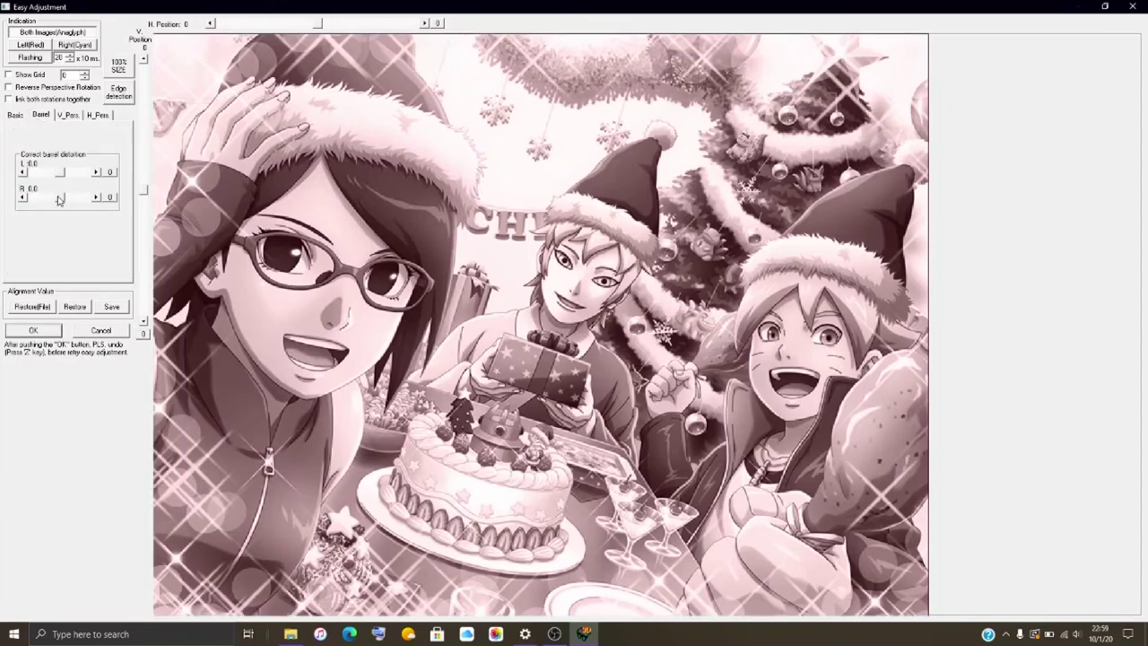
left_click_drag(59, 197, 72, 208)
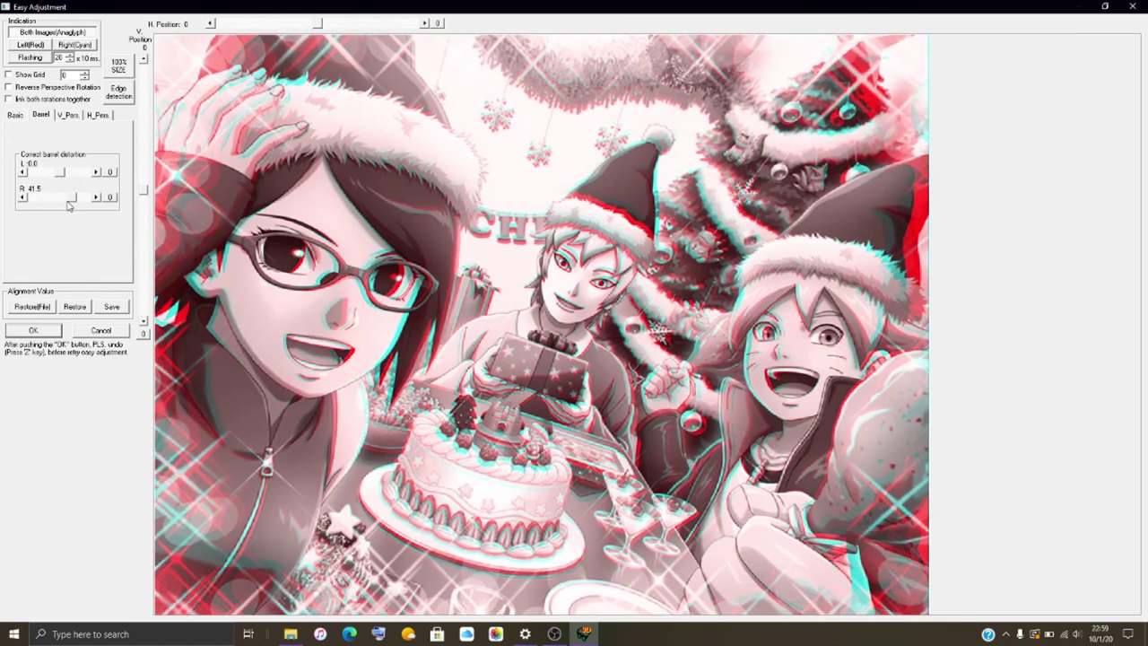
left_click(23, 198)
left_click(23, 198)
left_click(24, 198)
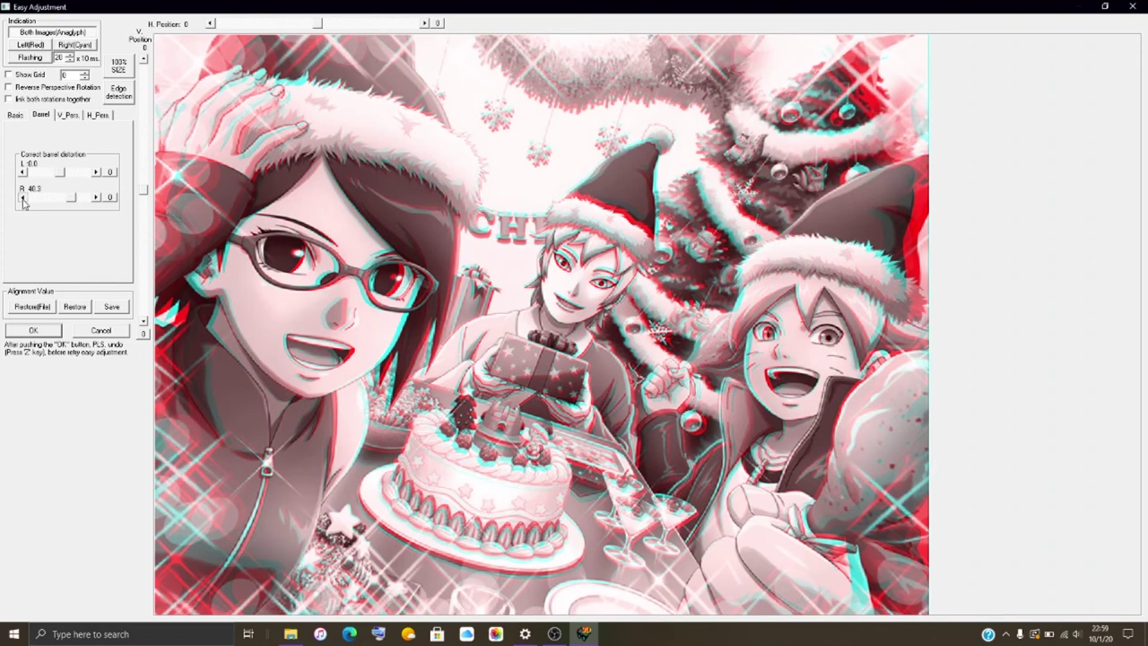
left_click(23, 200)
Set the left image's barrel distortion correction to about 20 and apply the adjustment to the Christmas picture pair.
left_click(63, 176)
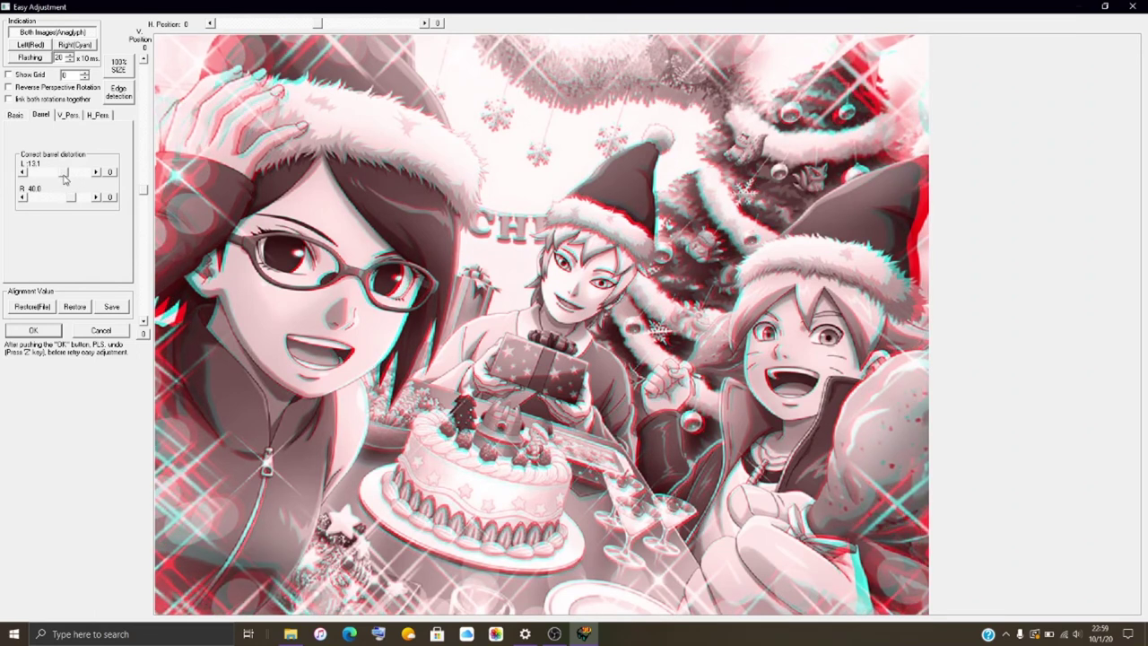
left_click(64, 176)
left_click(64, 176)
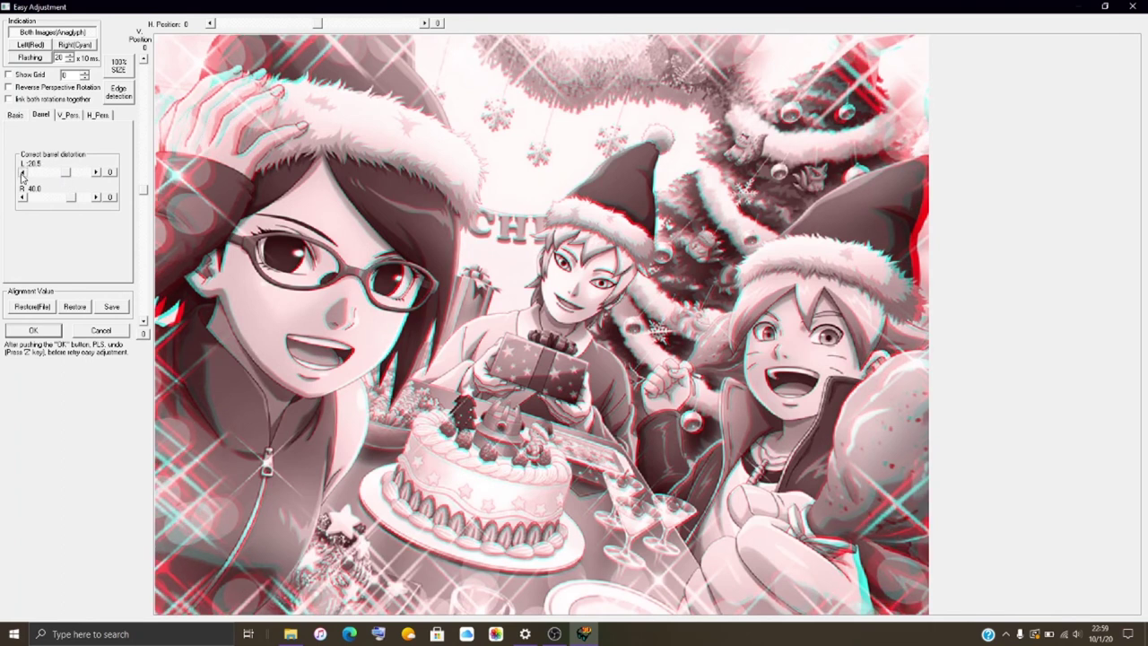
left_click(33, 331)
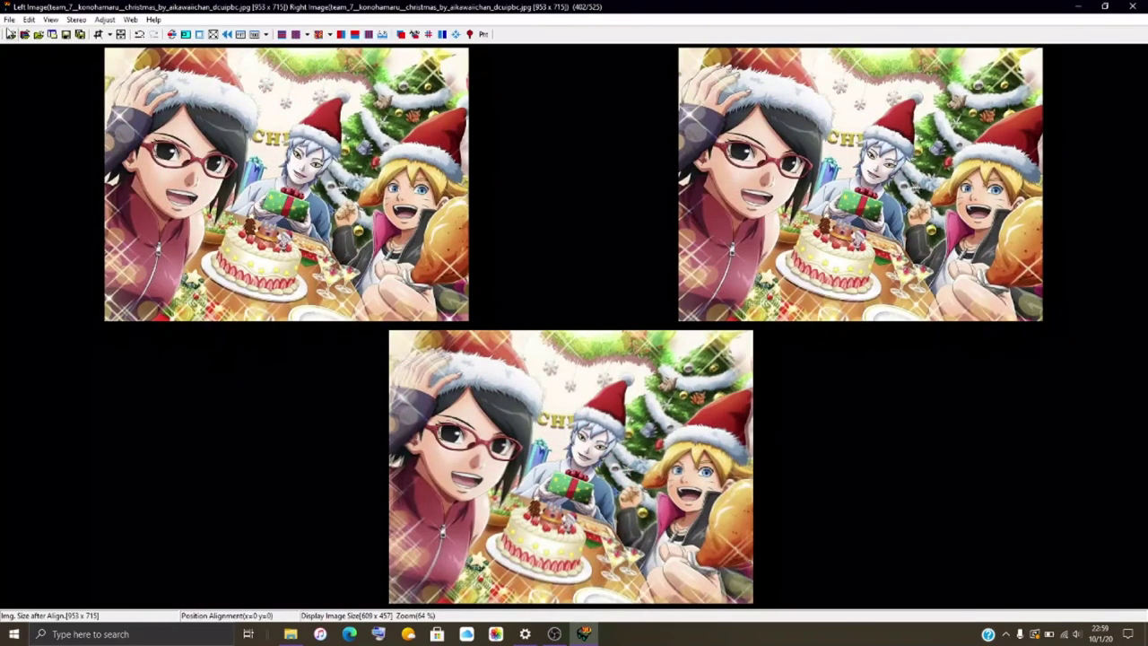
Save the adjusted Christmas picture pair as an MPO file named HNI_0476.mpo in the 100NIN03 folder.
left_click(9, 19)
left_click(56, 113)
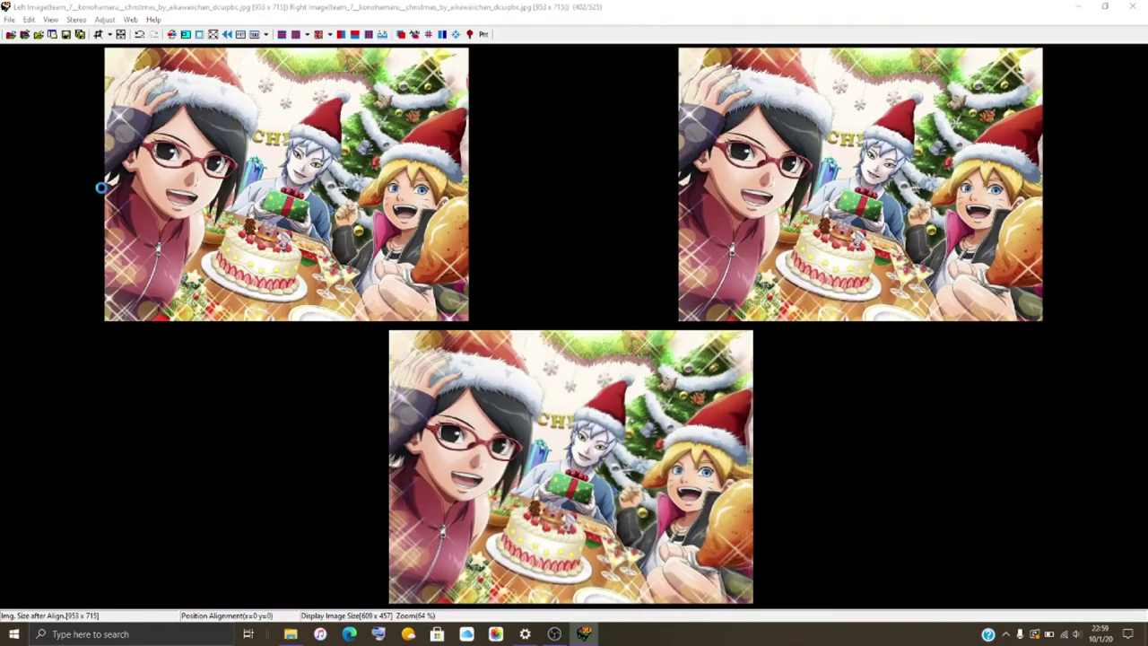
scroll(90, 235, "down", 10)
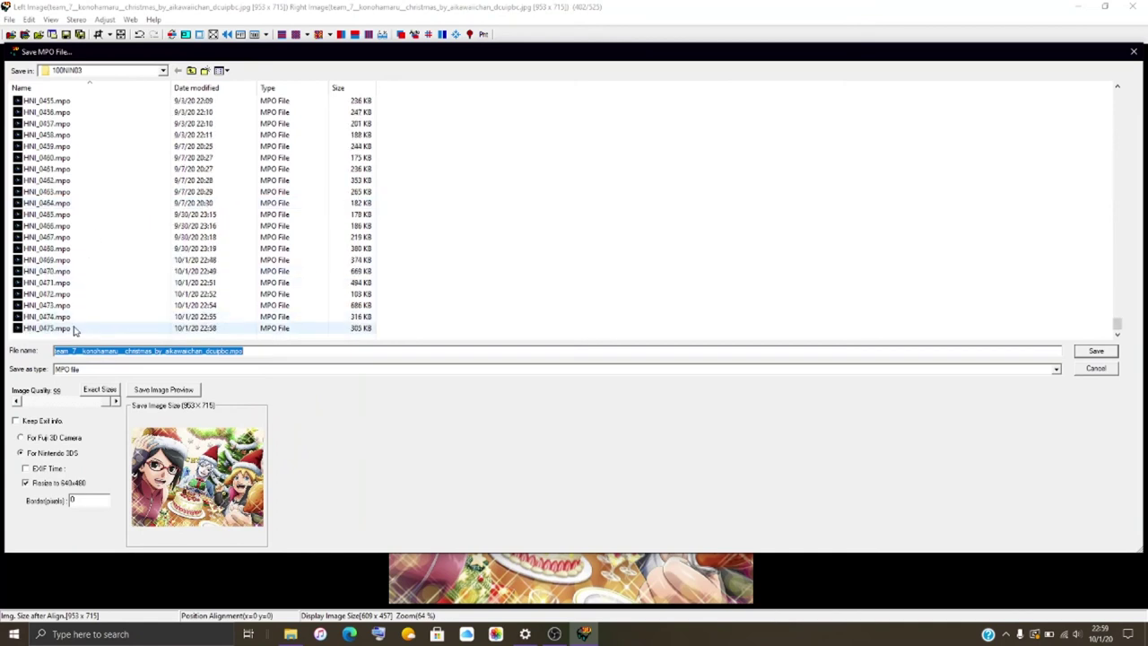
left_click(75, 328)
left_click(86, 351)
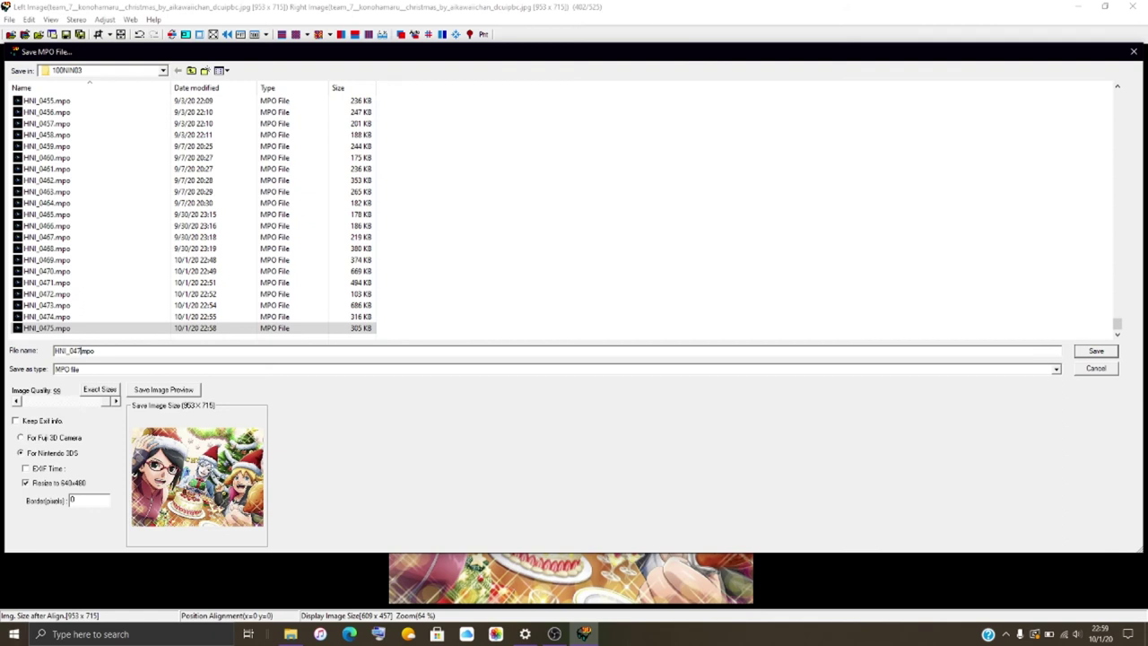
key("Return")
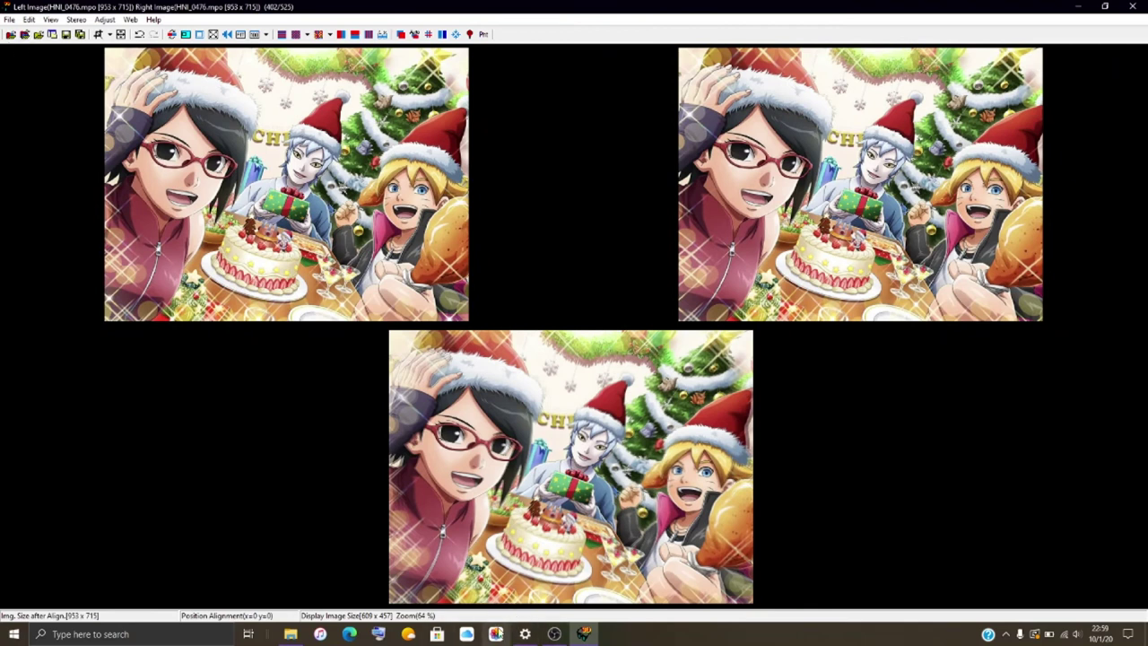
left_click(349, 634)
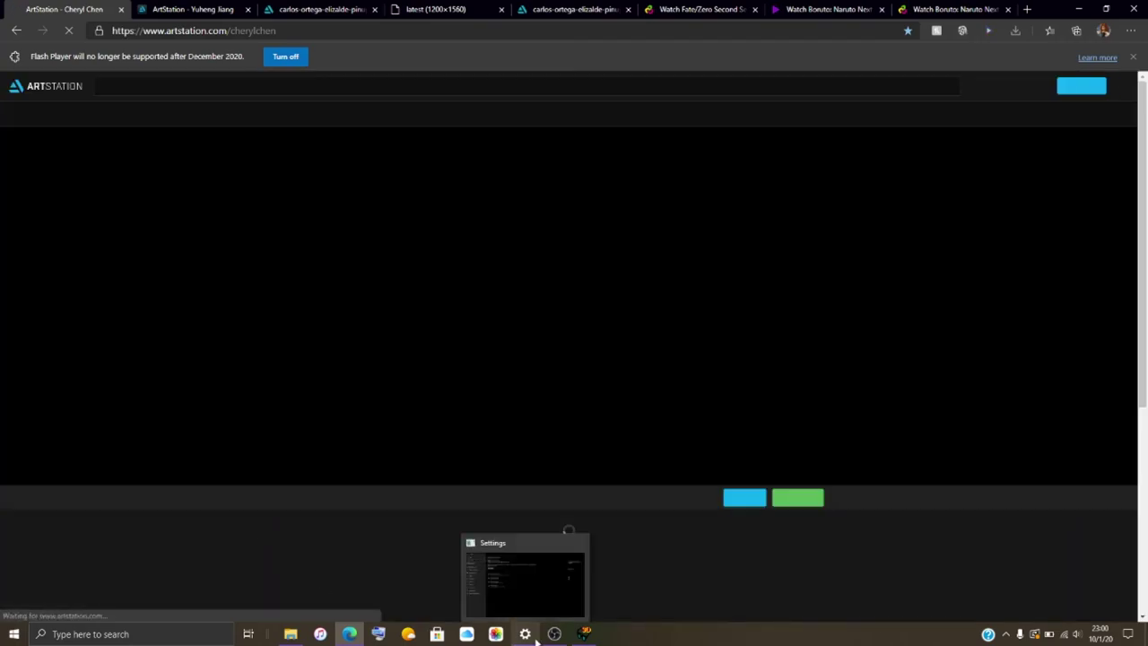
mouse_move(554, 633)
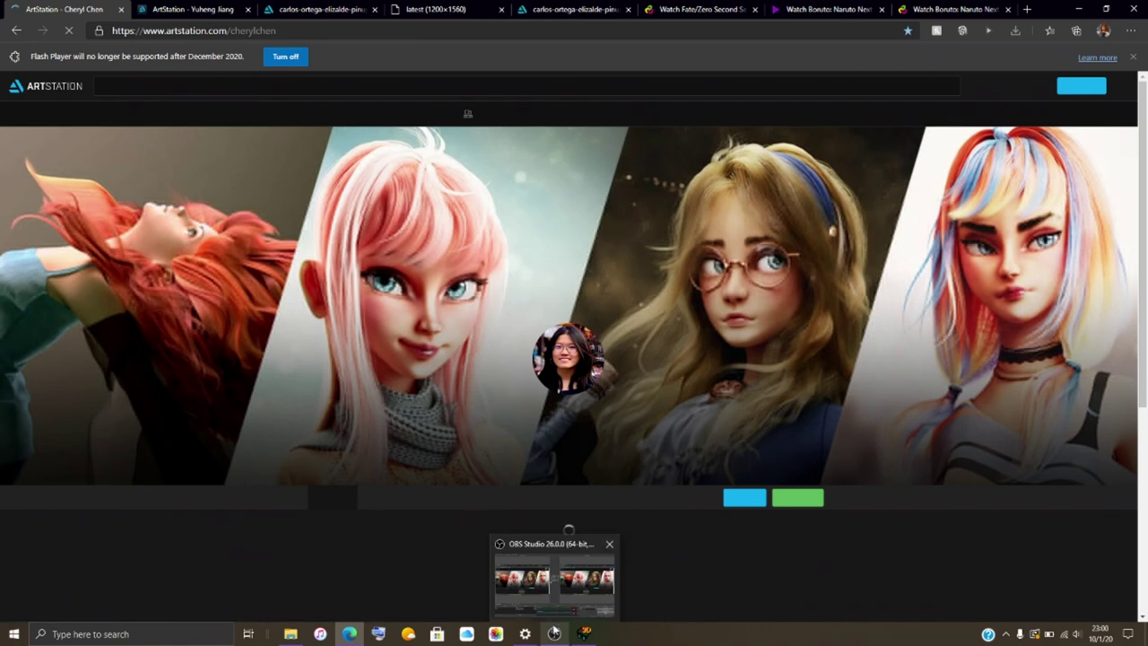
left_click(555, 581)
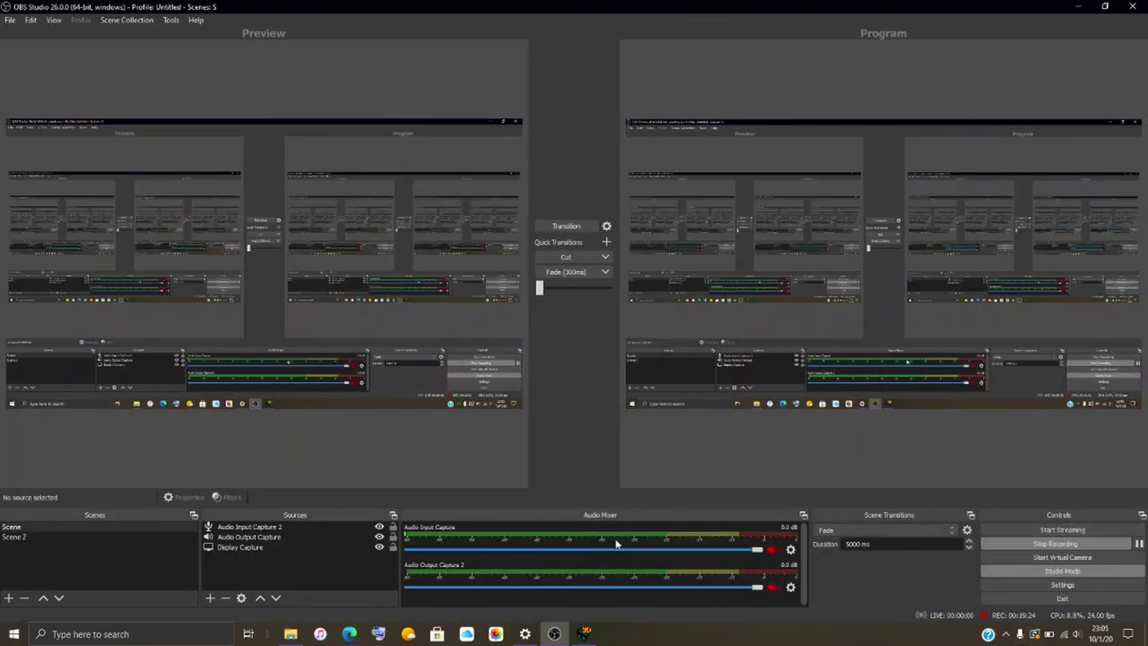
mouse_move(556, 631)
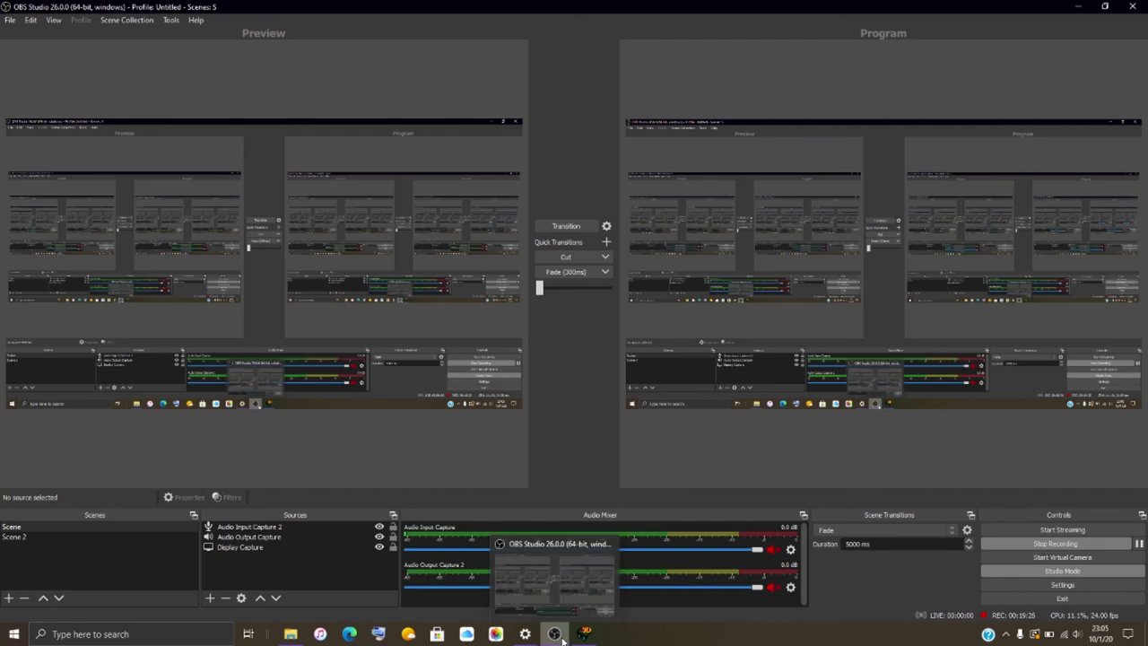
Switch to StereoPhoto Maker and set the right image's barrel distortion correction to -30.0 for the backpack character picture.
left_click(584, 634)
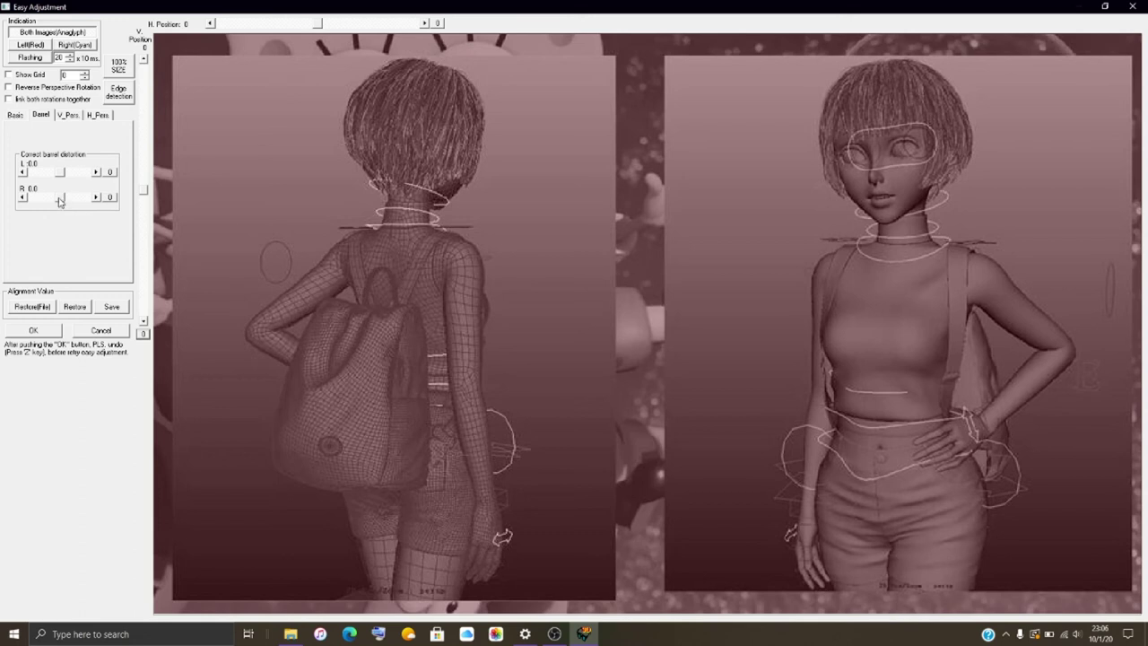
left_click_drag(60, 201, 50, 200)
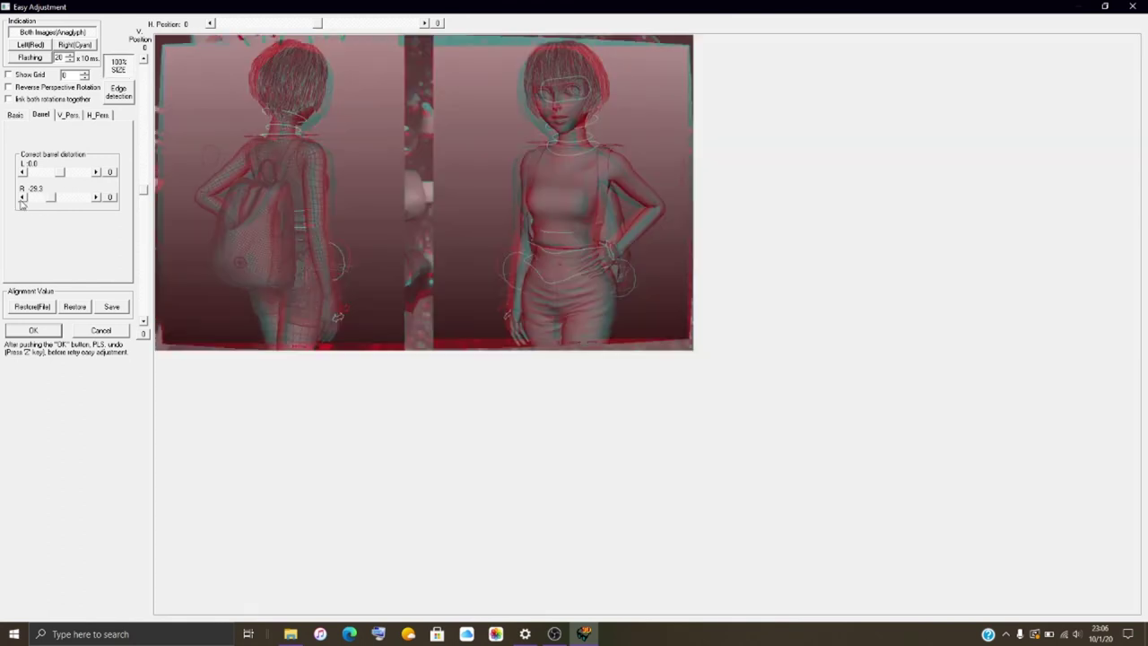
left_click(26, 199)
left_click(23, 197)
left_click(24, 198)
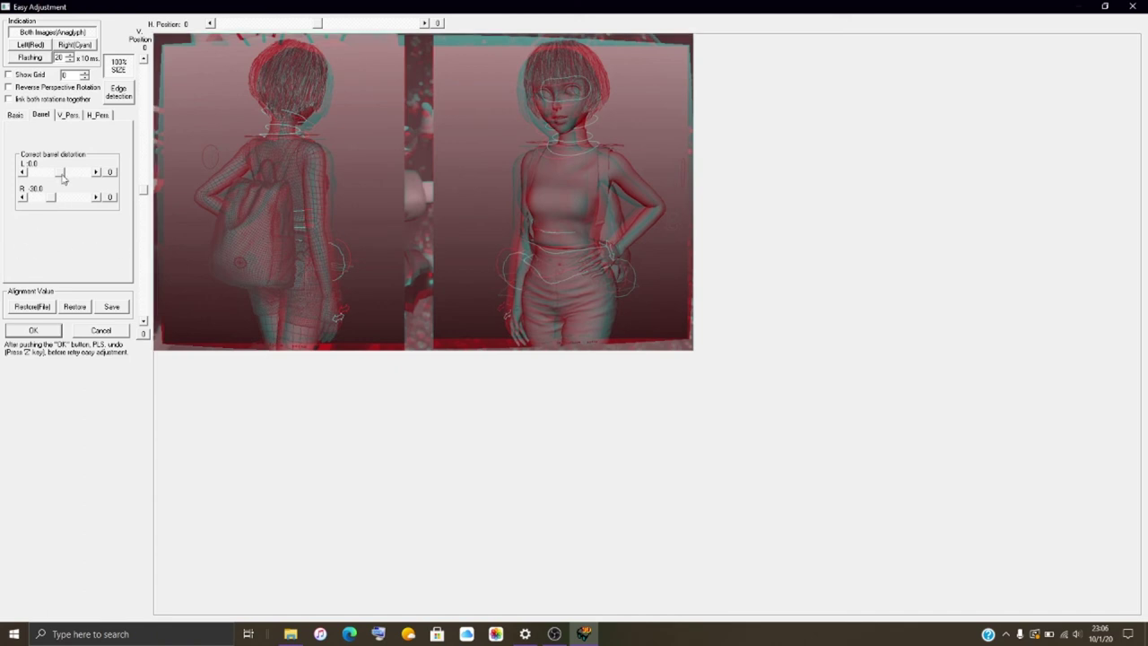
Set the left image's barrel distortion correction to about -14 and apply the adjustment to the backpack character pair.
left_click_drag(63, 178, 57, 176)
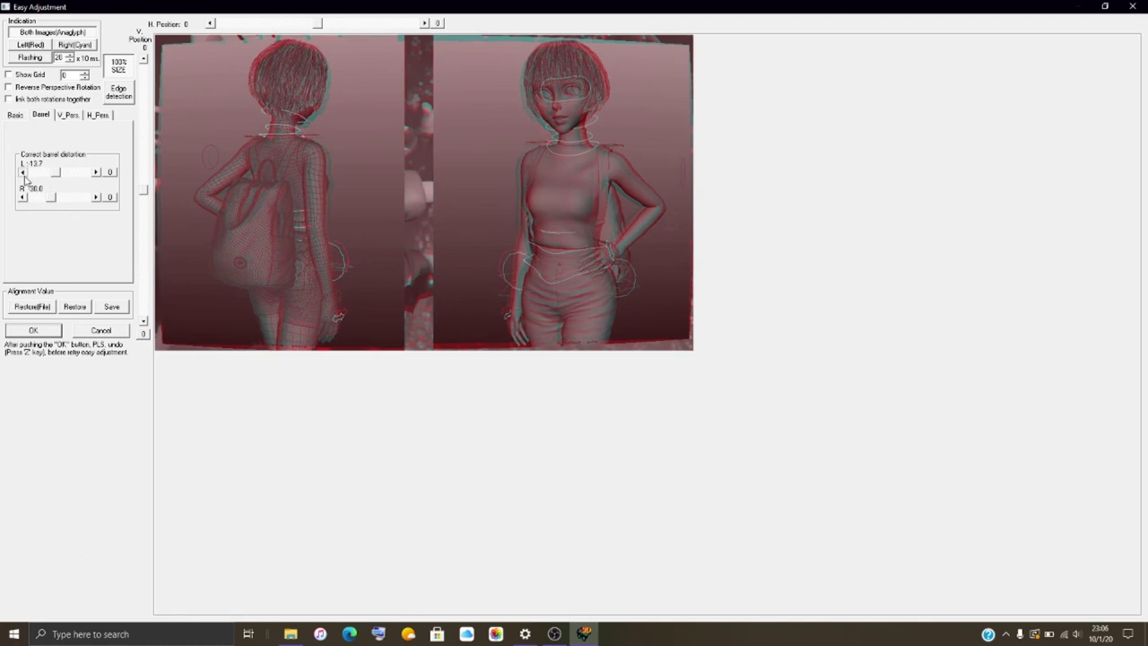
left_click(24, 177)
left_click(22, 172)
left_click(52, 331)
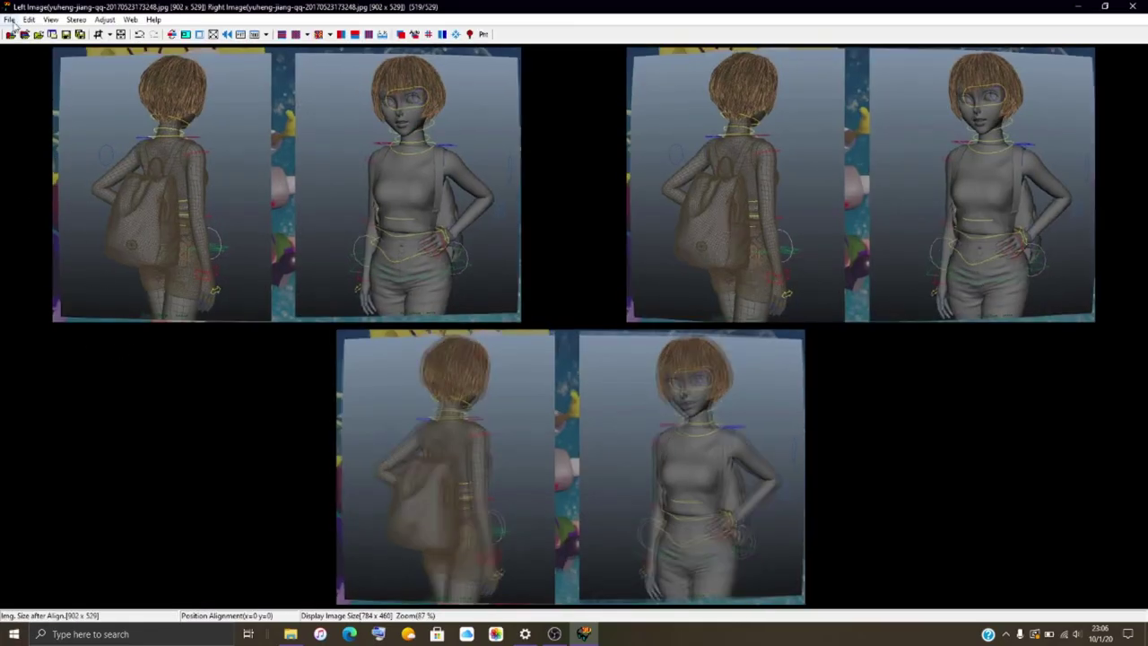
Save the adjusted backpack character pair as an MPO file named HNI_0477.mpo in the 100NIN03 folder.
left_click(9, 20)
left_click(89, 111)
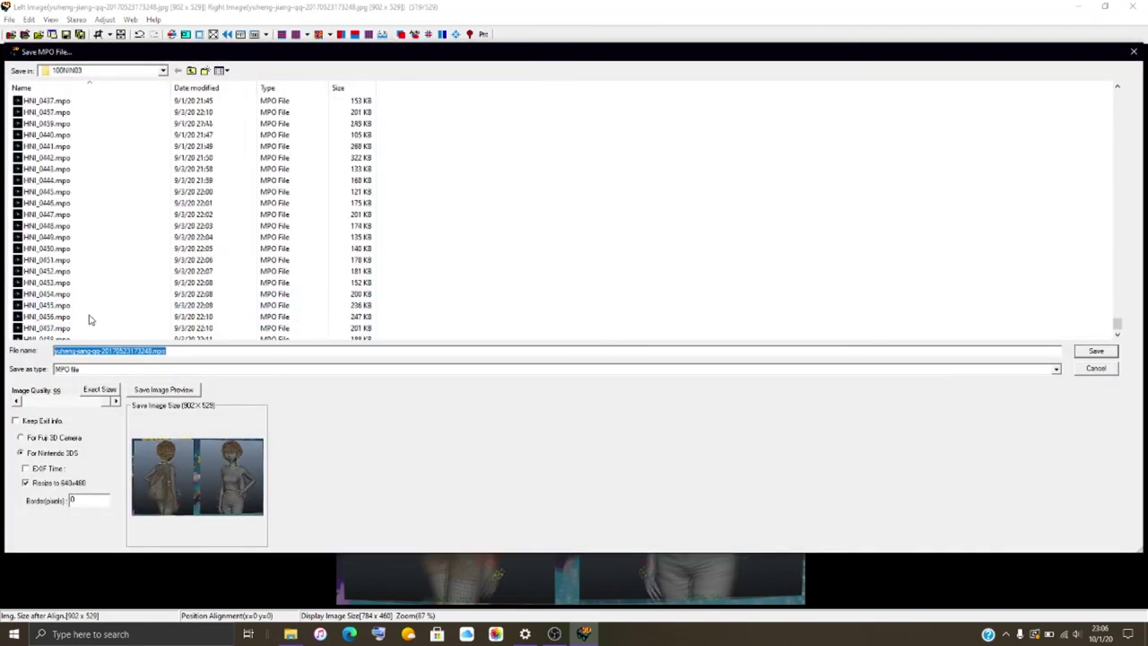
scroll(88, 319, "down", 6)
left_click(50, 329)
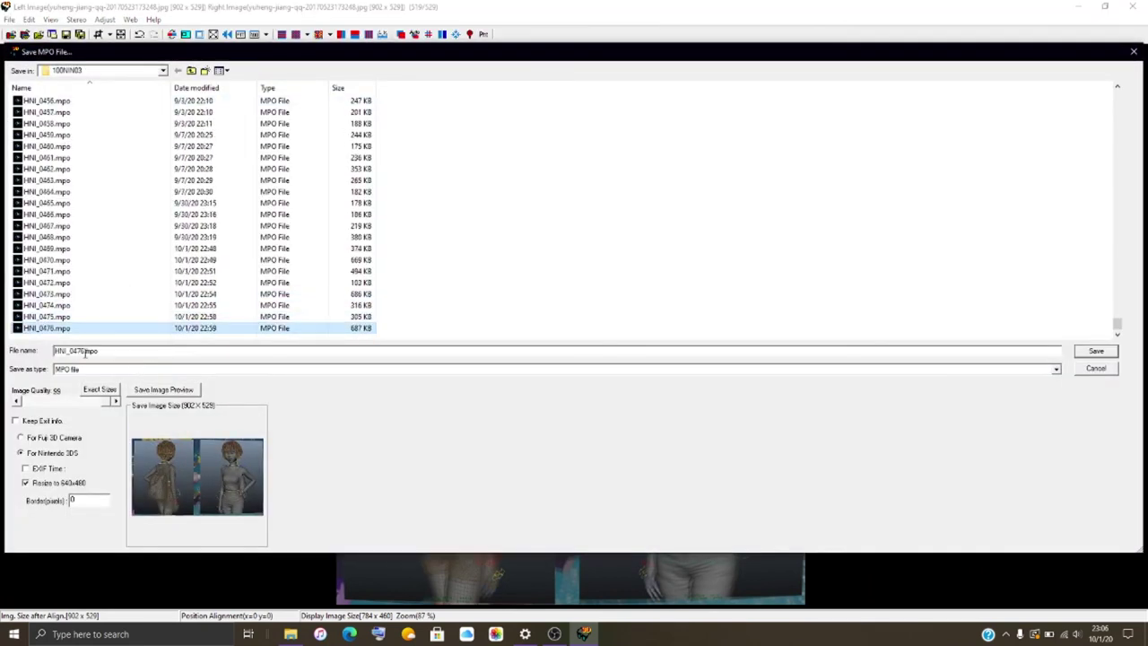
left_click(85, 351)
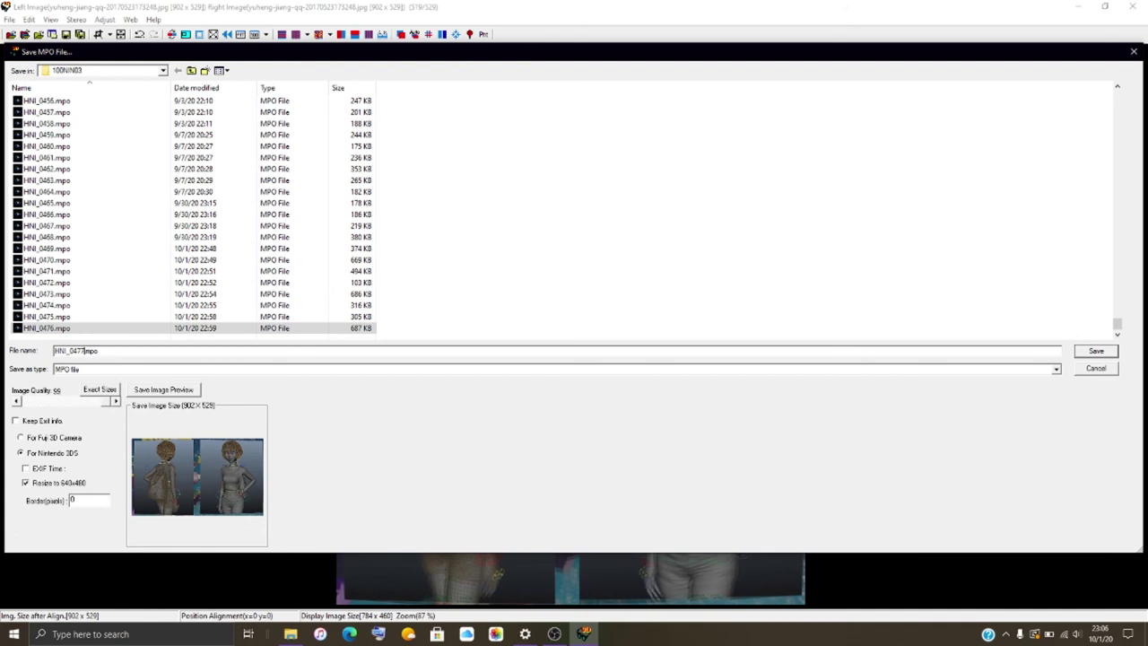
key("Return")
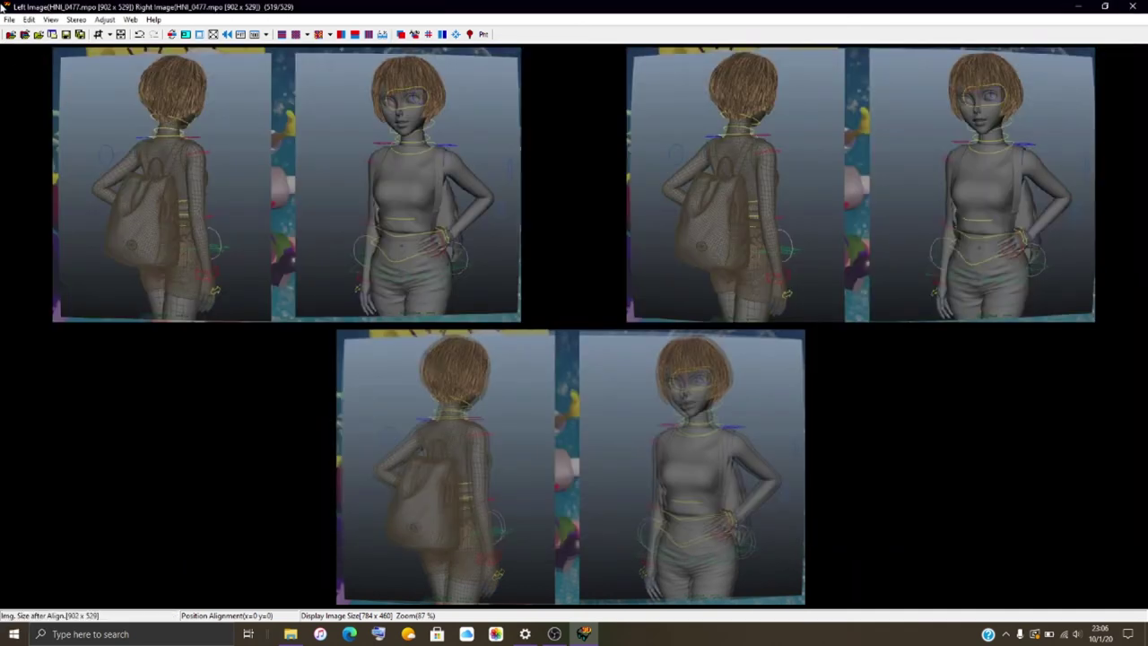
Open the wireframe Coraline fan-art picture from the Pictures folder as both the left and right image.
left_click(24, 34)
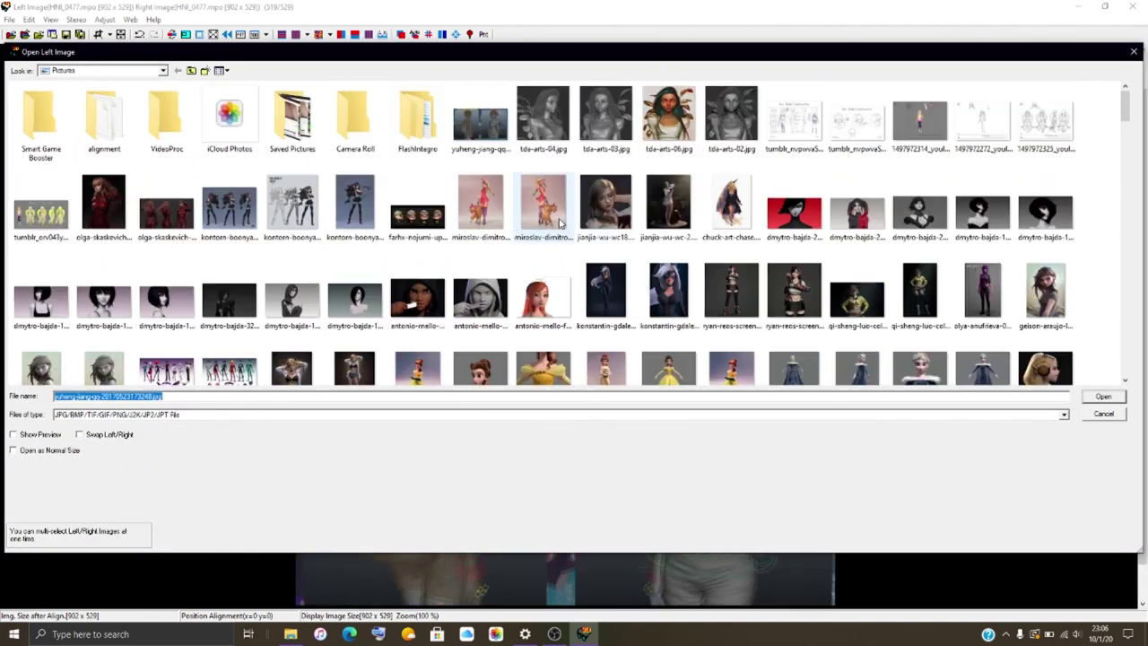
scroll(942, 258, "down", 15)
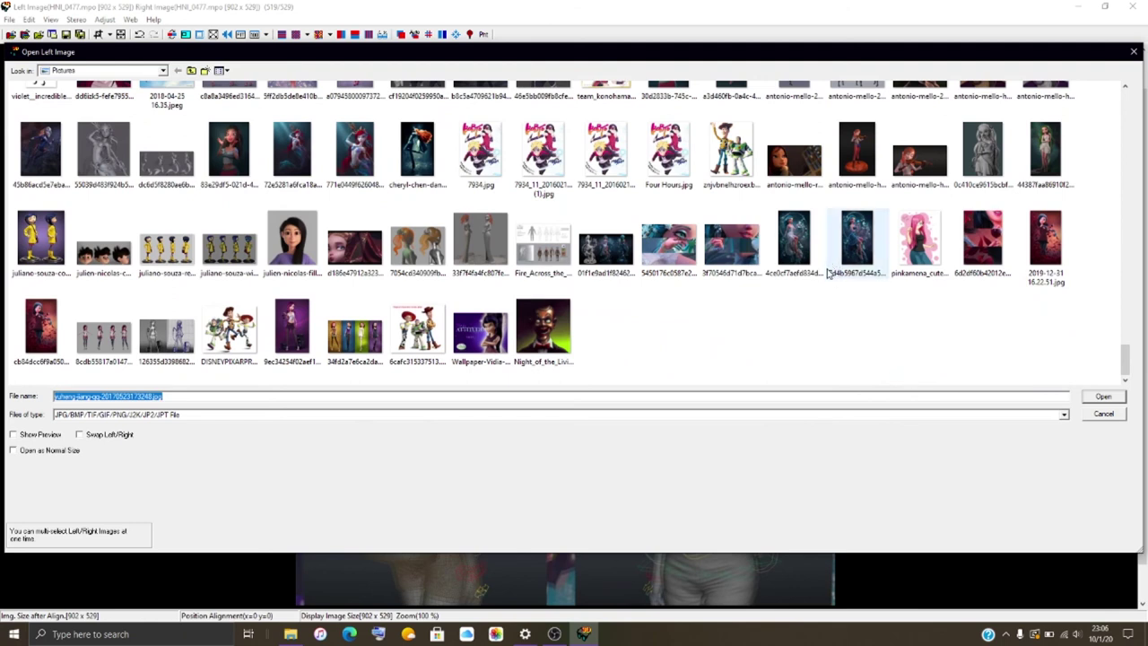
left_click(249, 244)
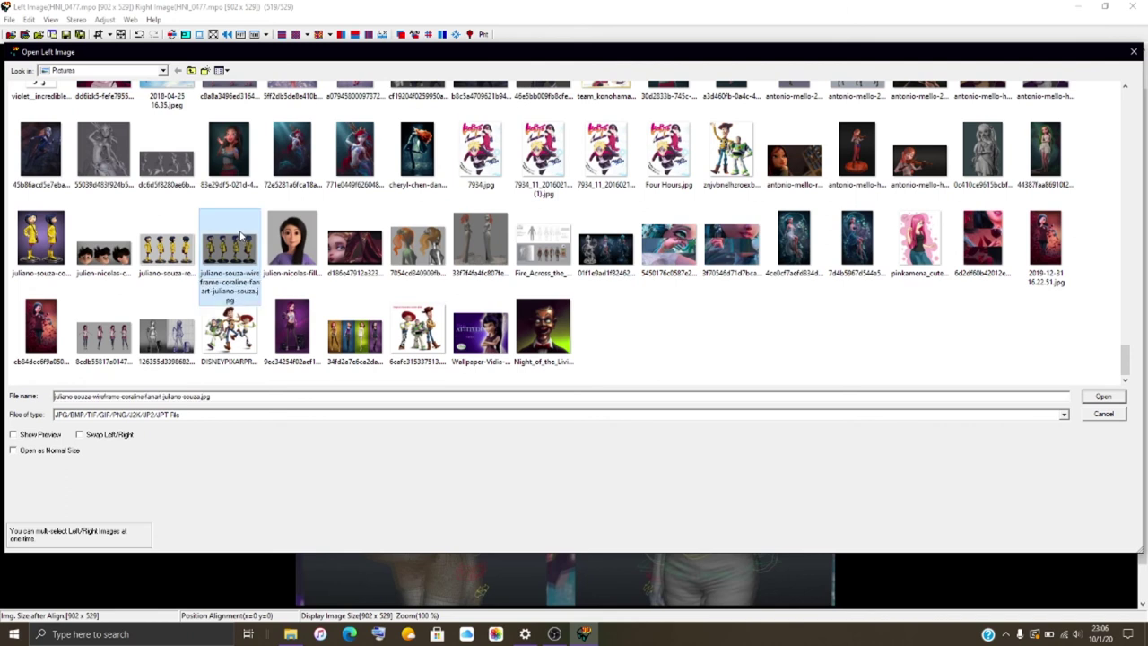
left_click(1101, 396)
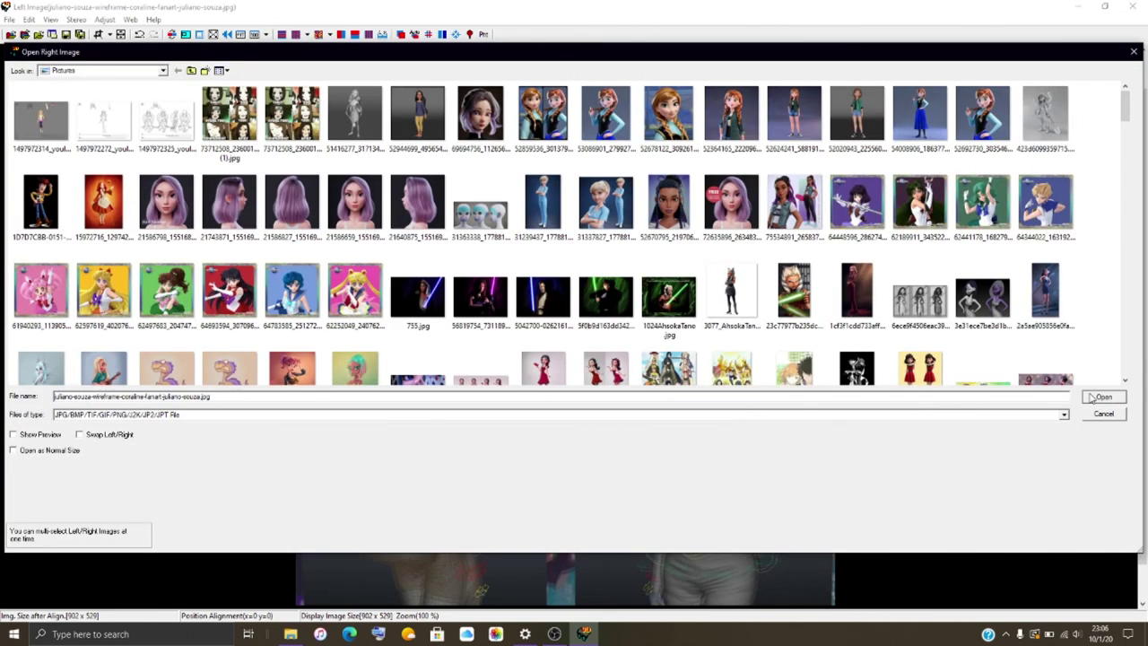
left_click(1100, 396)
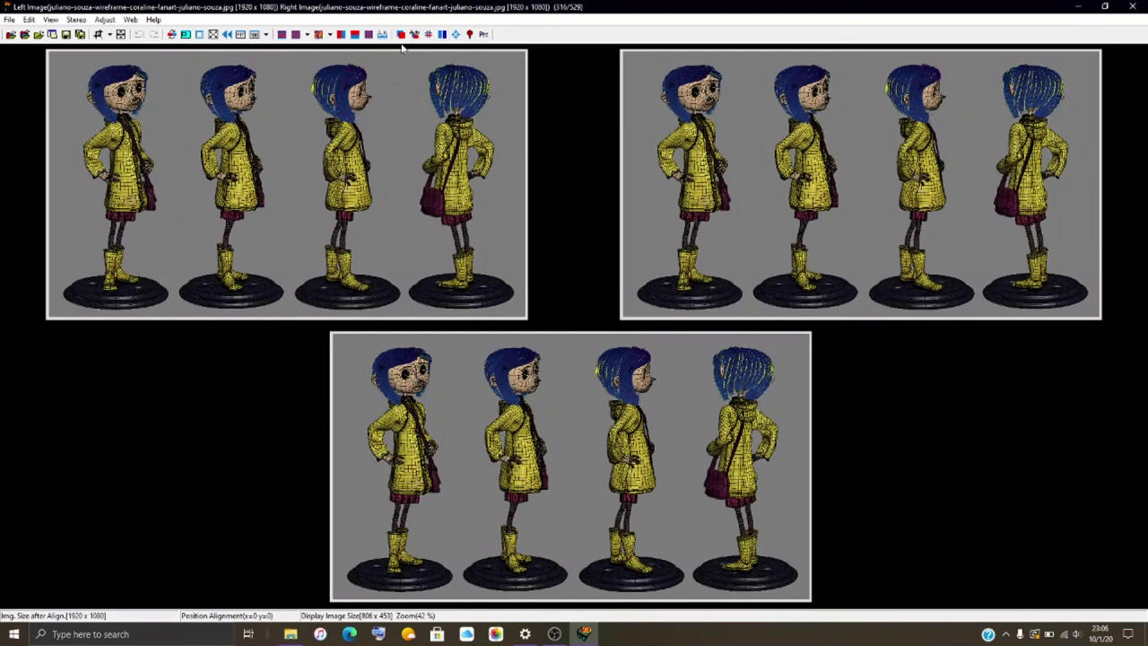
Apply barrel distortion correction of -30.0 to the left image and about -15 to the right image of the wireframe Coraline pair.
left_click(401, 34)
left_click(436, 23)
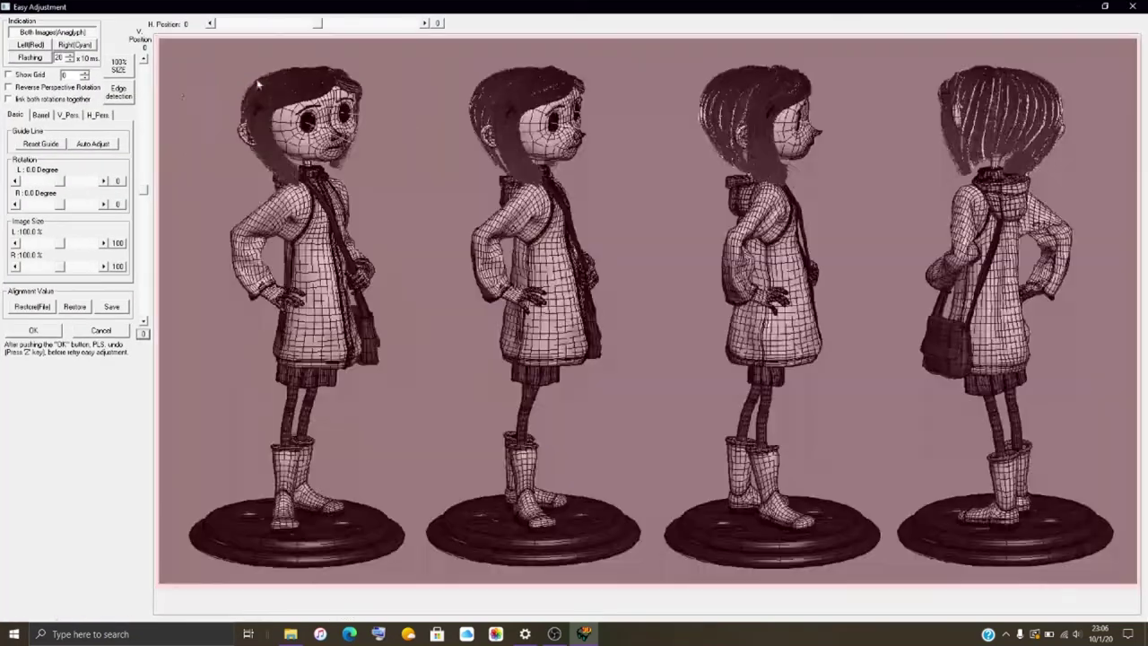
left_click(41, 115)
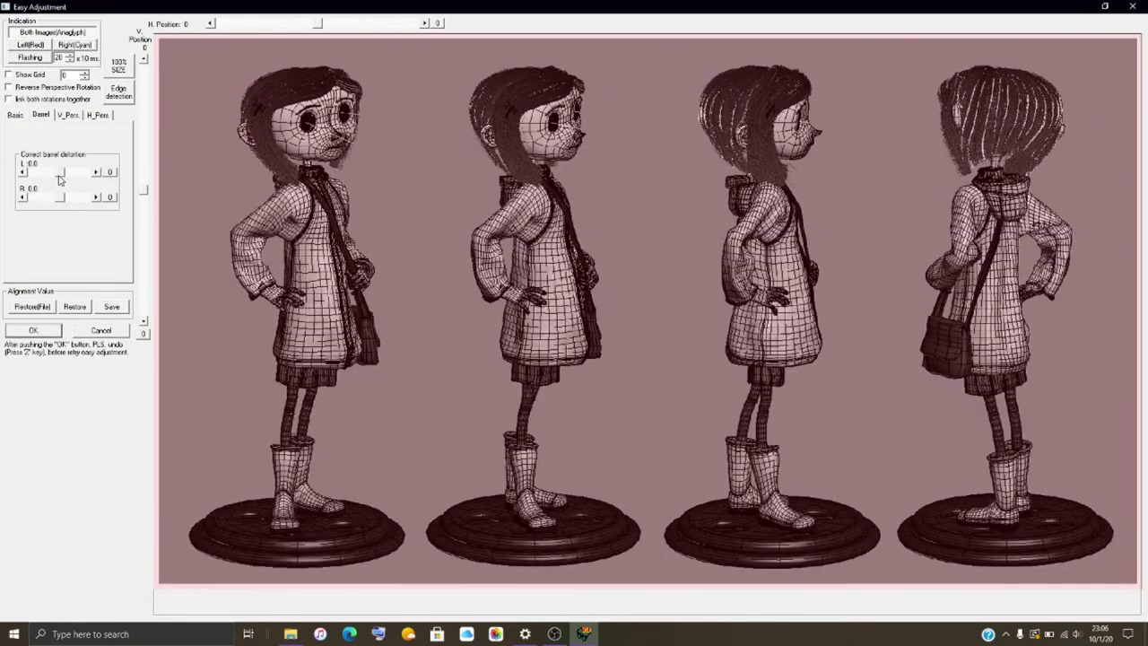
left_click_drag(60, 180, 52, 177)
left_click_drag(53, 177, 50, 179)
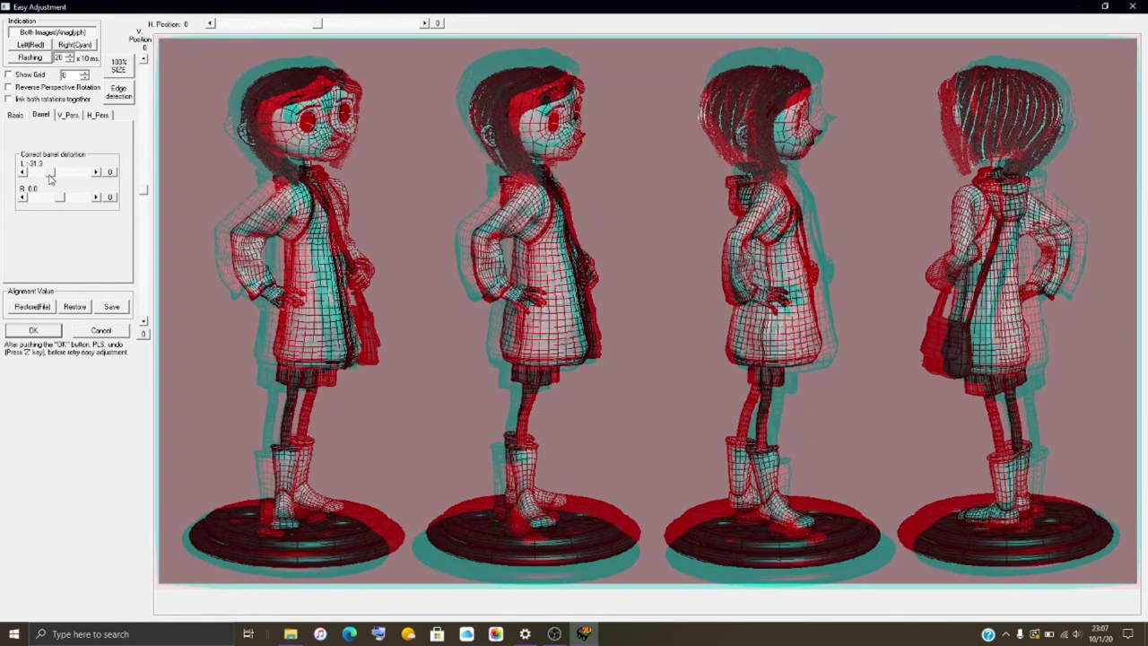
left_click(97, 173)
left_click(97, 174)
left_click_drag(59, 201, 56, 201)
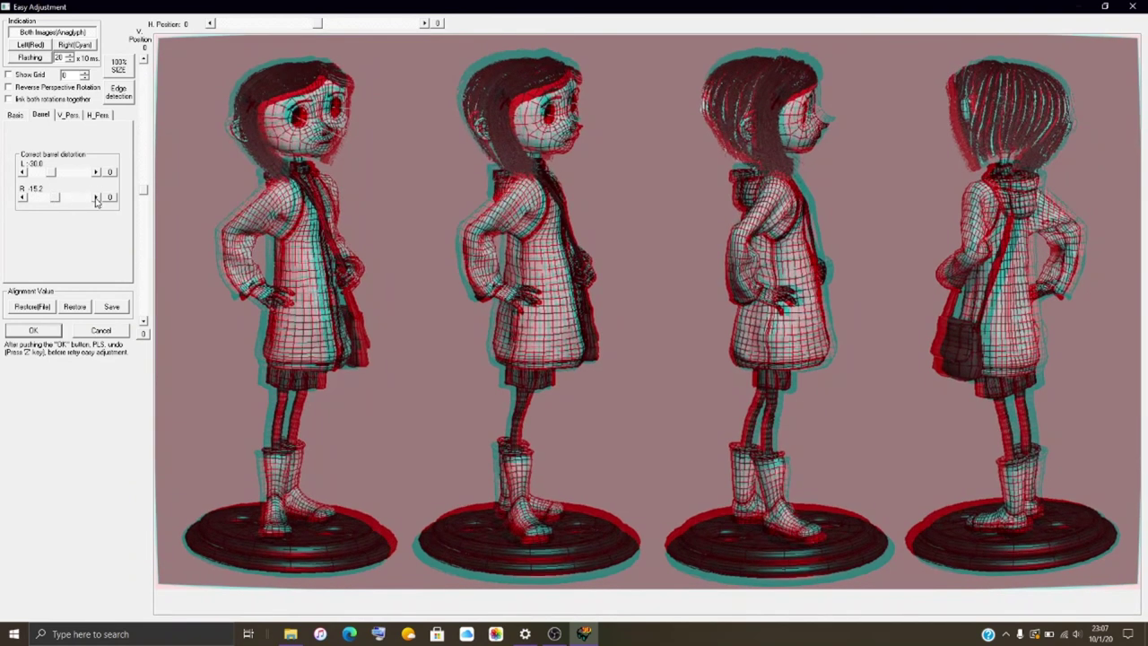
left_click(36, 331)
Save the adjusted wireframe Coraline pair as an MPO file named HNI_0478.mpo in the 100NIN03 folder.
left_click(10, 20)
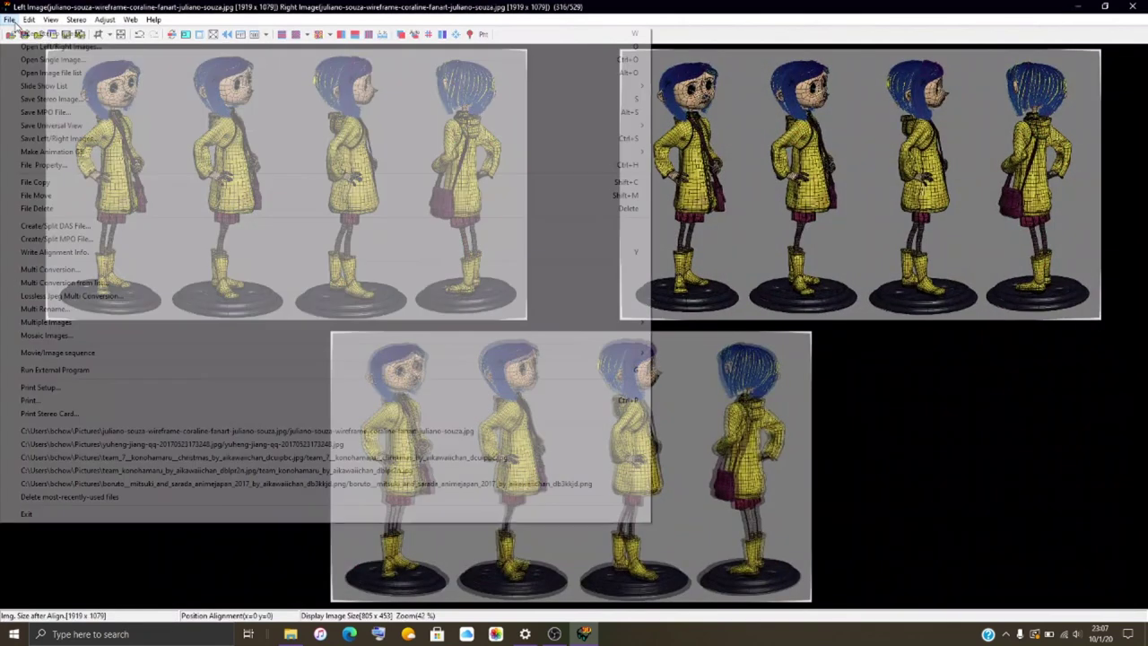
left_click(68, 114)
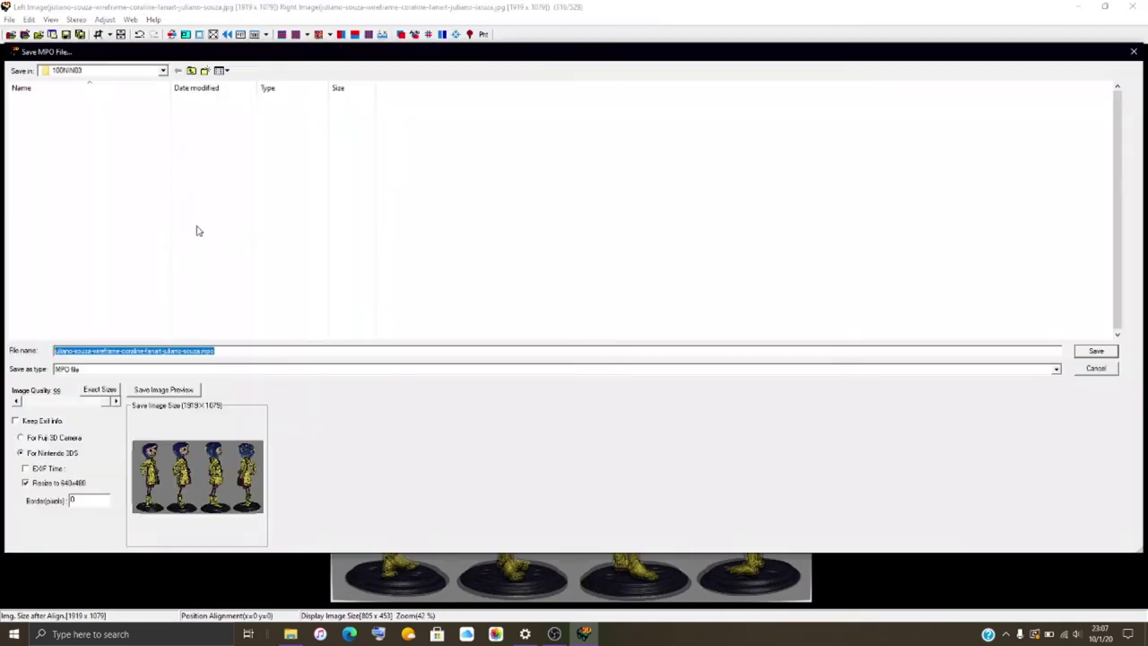
scroll(135, 269, "down", 20)
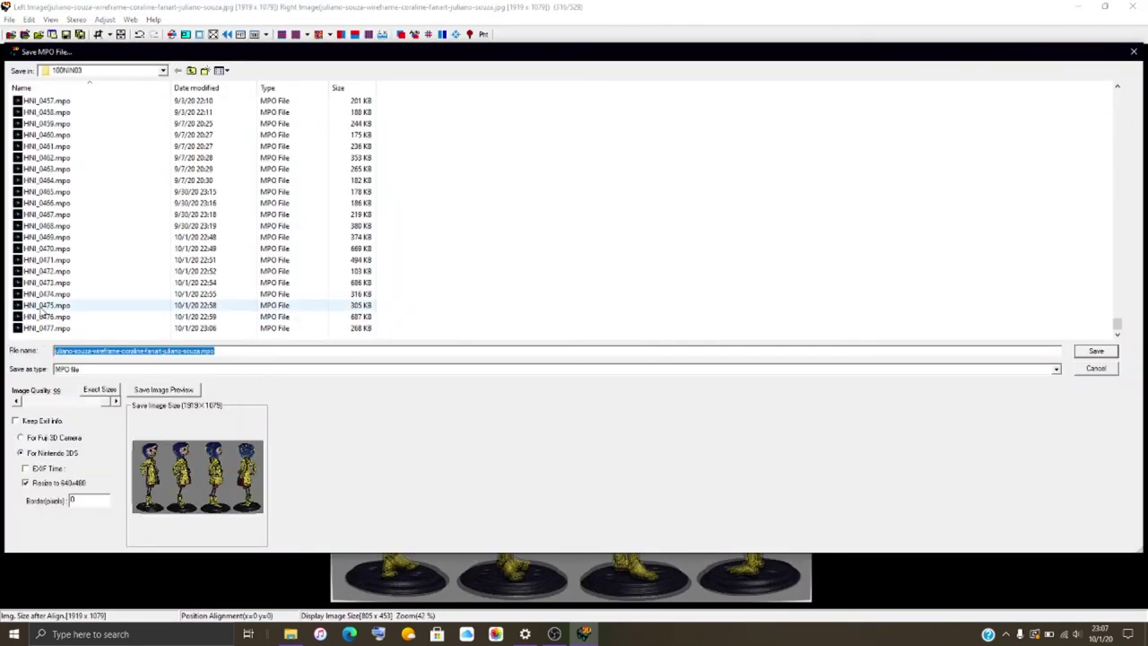
left_click(50, 329)
left_click(83, 350)
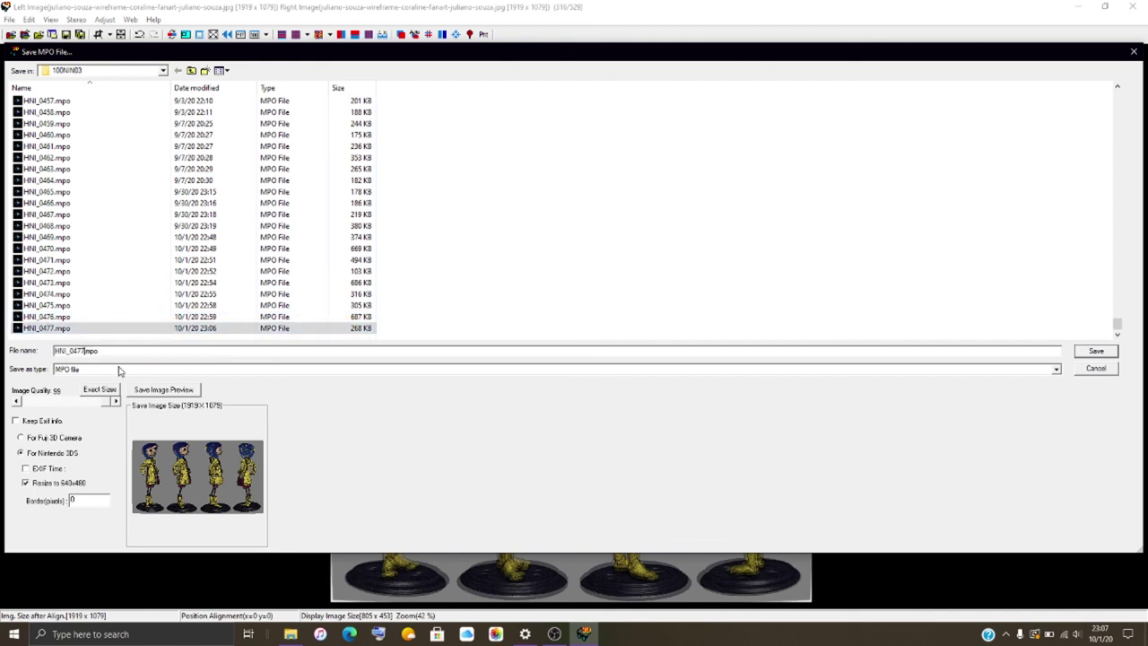
type("8")
key("Return")
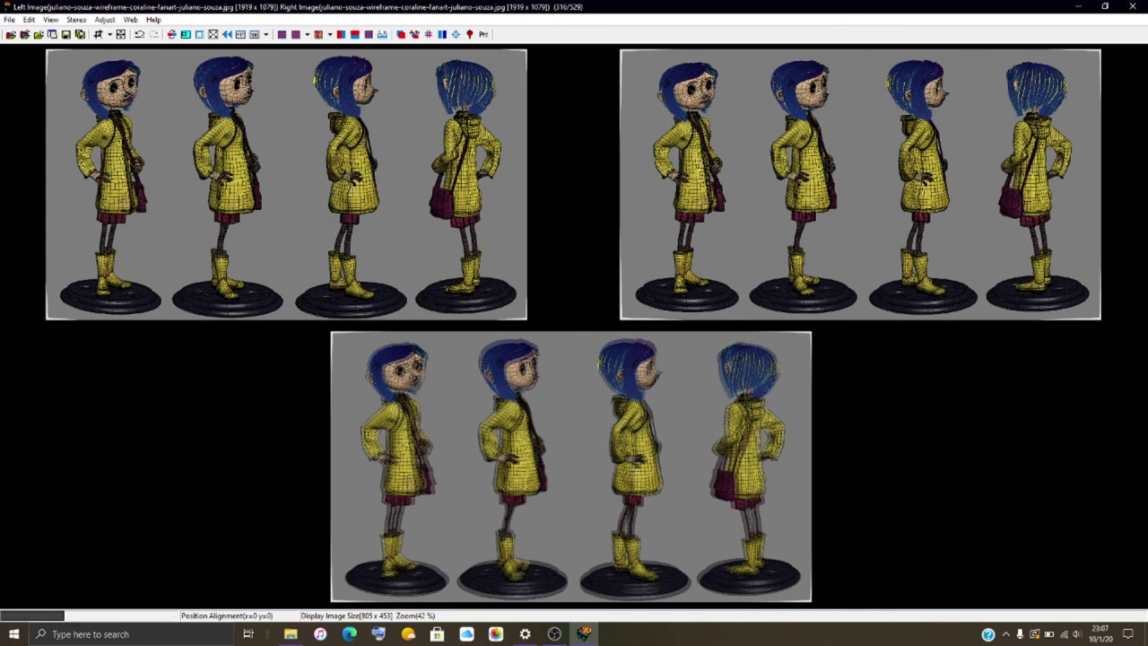
Open the rendered Coraline fan-art picture from the Pictures folder as both the left and right image.
left_click(26, 34)
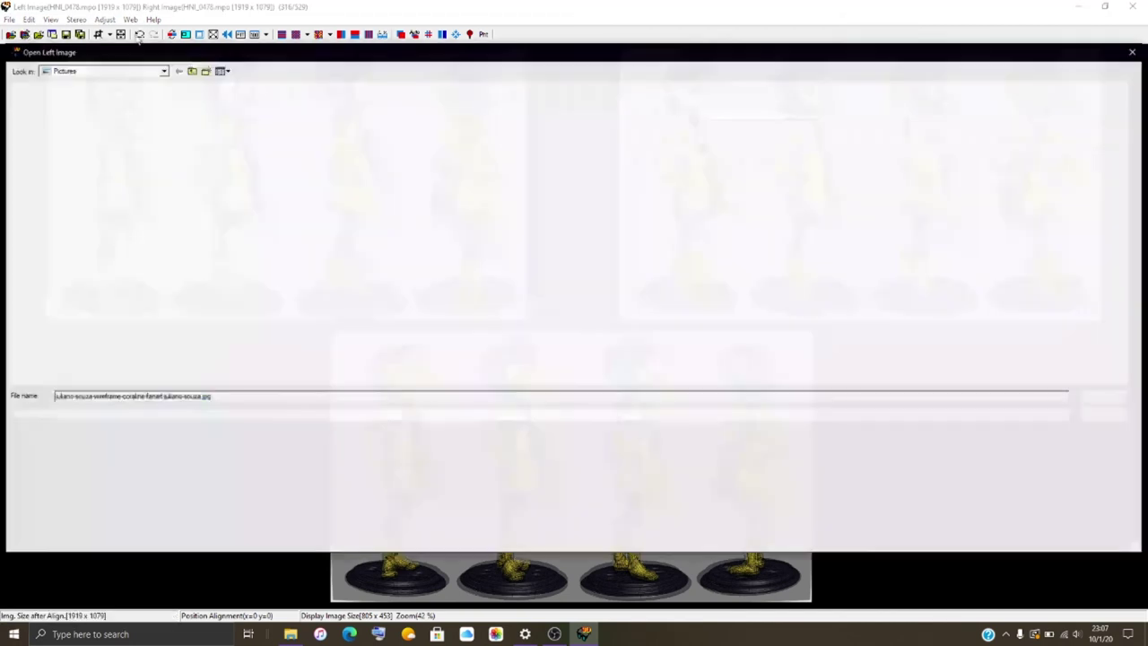
scroll(162, 241, "down", 5)
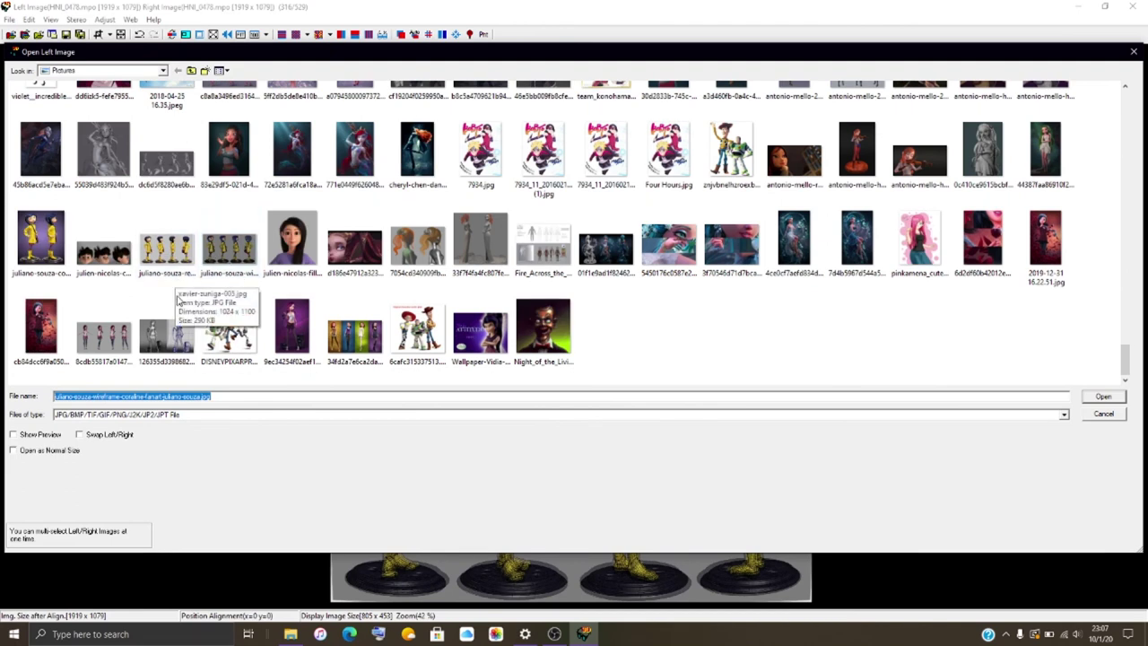
left_click(170, 260)
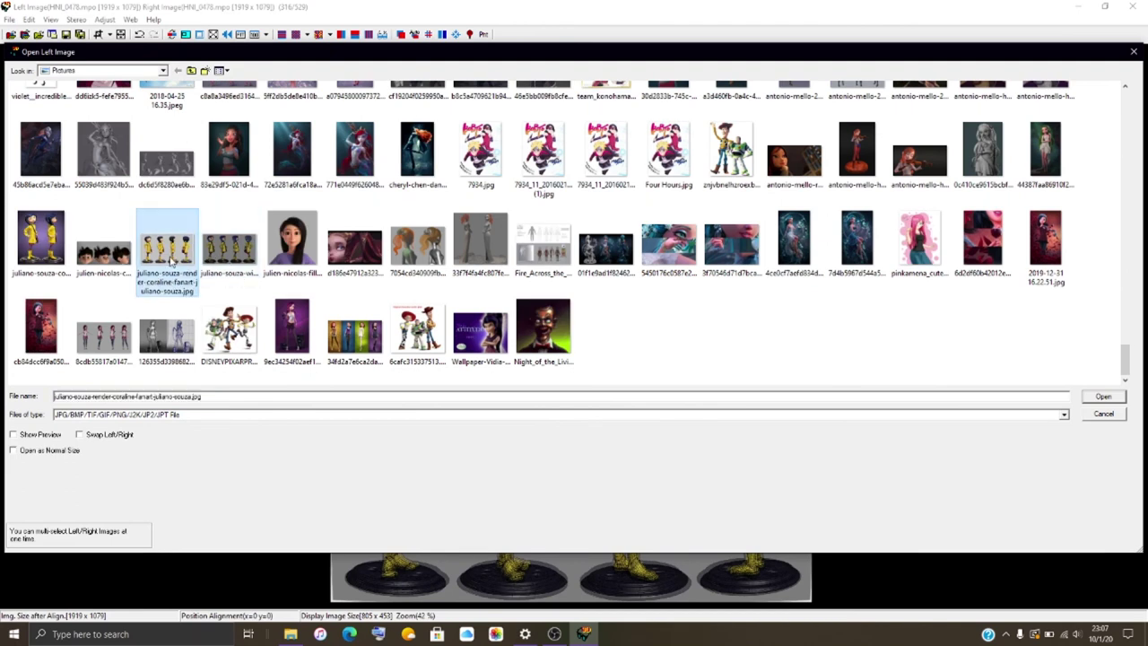
left_click(1112, 397)
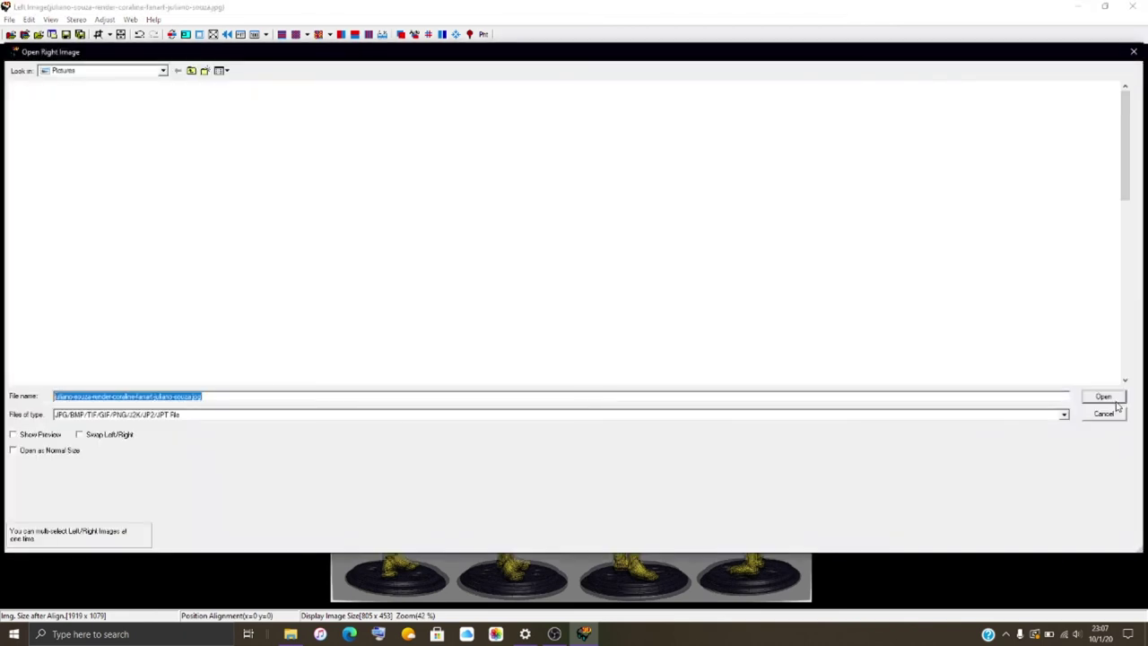
left_click(1113, 400)
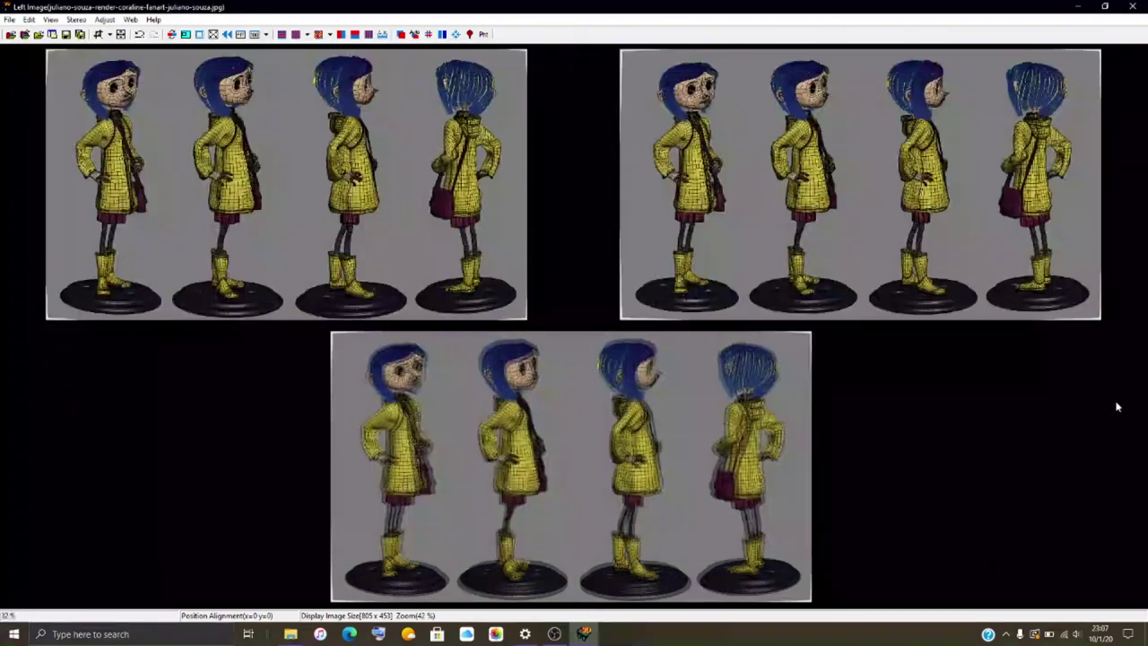
Set the left image's barrel distortion correction to about -40 for the rendered Coraline picture.
left_click(401, 34)
left_click(418, 36)
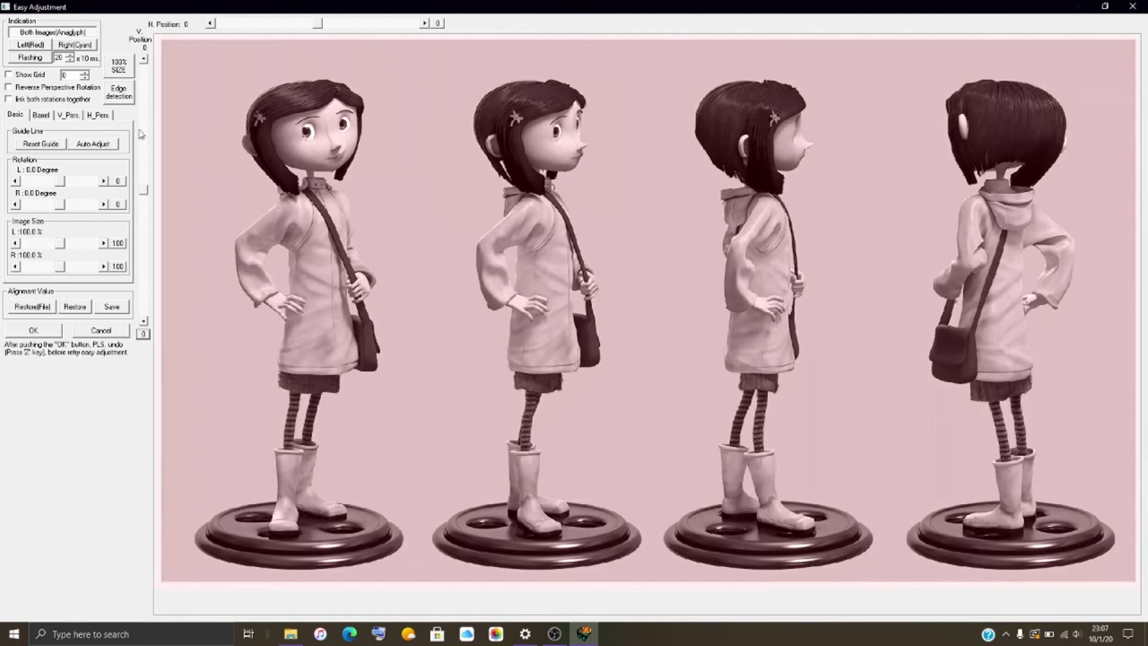
left_click(41, 116)
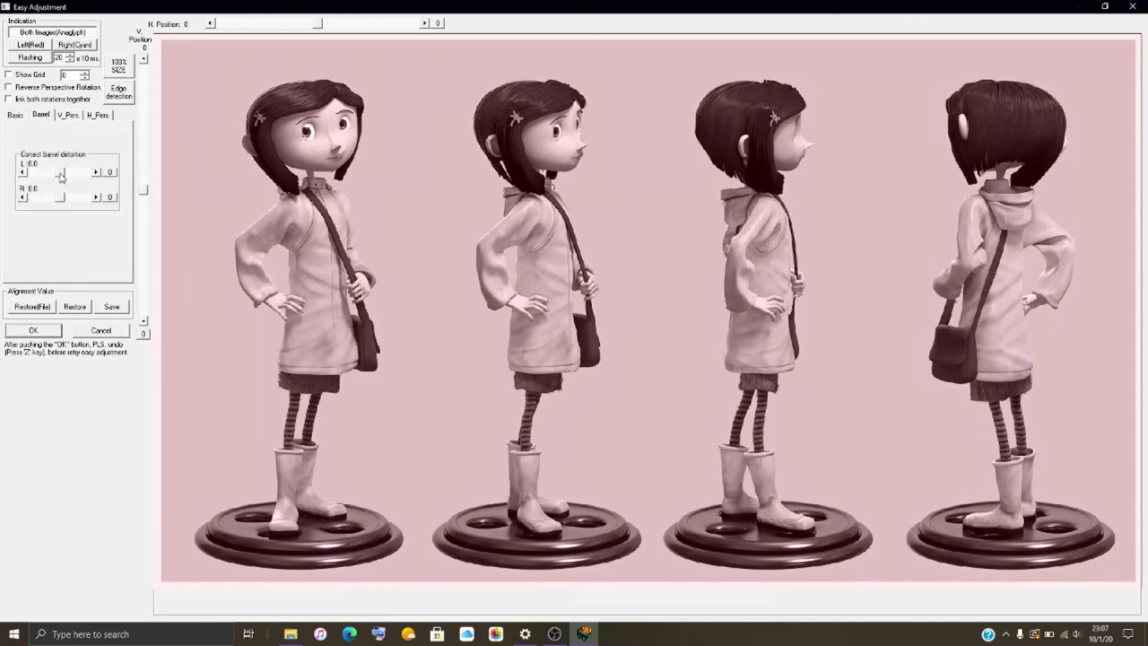
left_click_drag(60, 177, 52, 180)
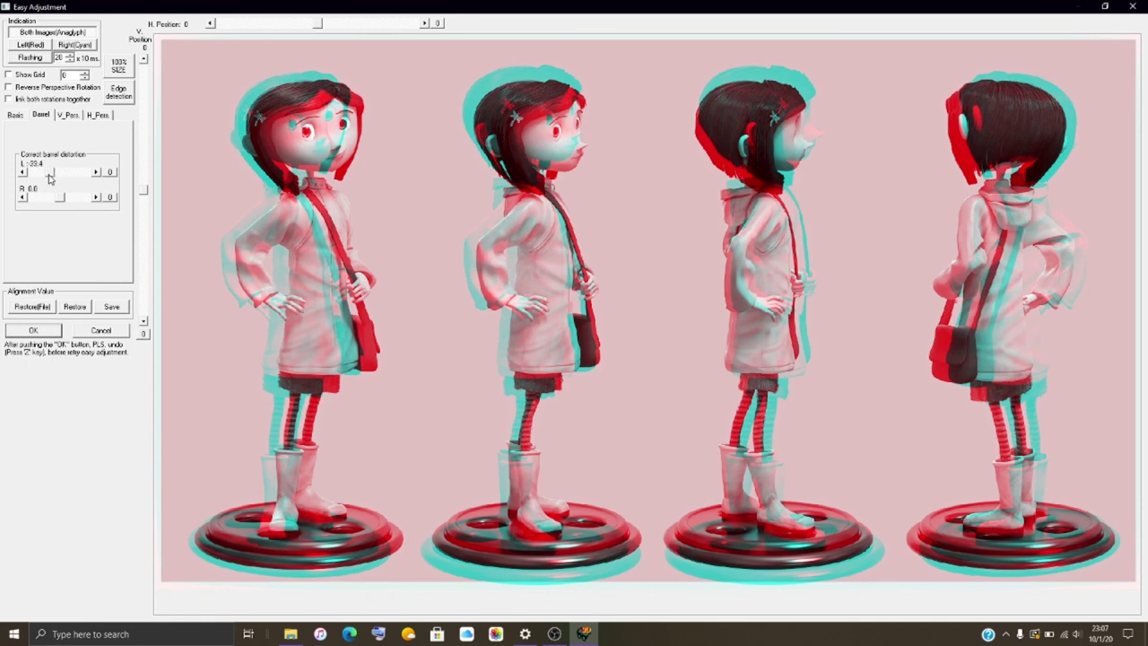
left_click_drag(46, 178, 49, 178)
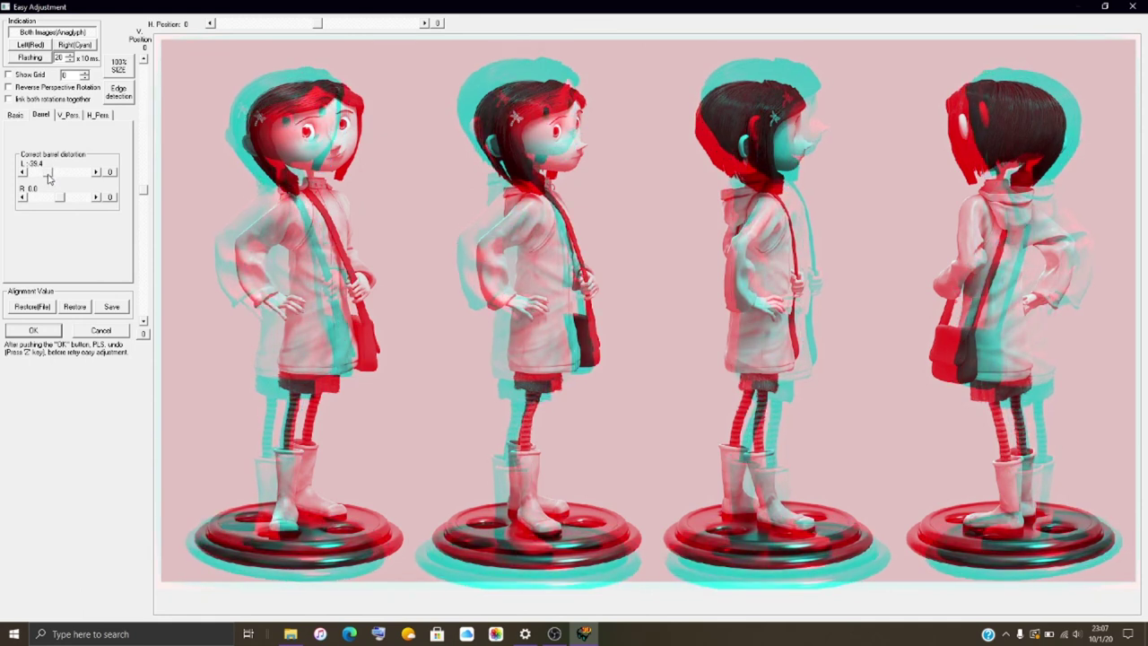
left_click(24, 173)
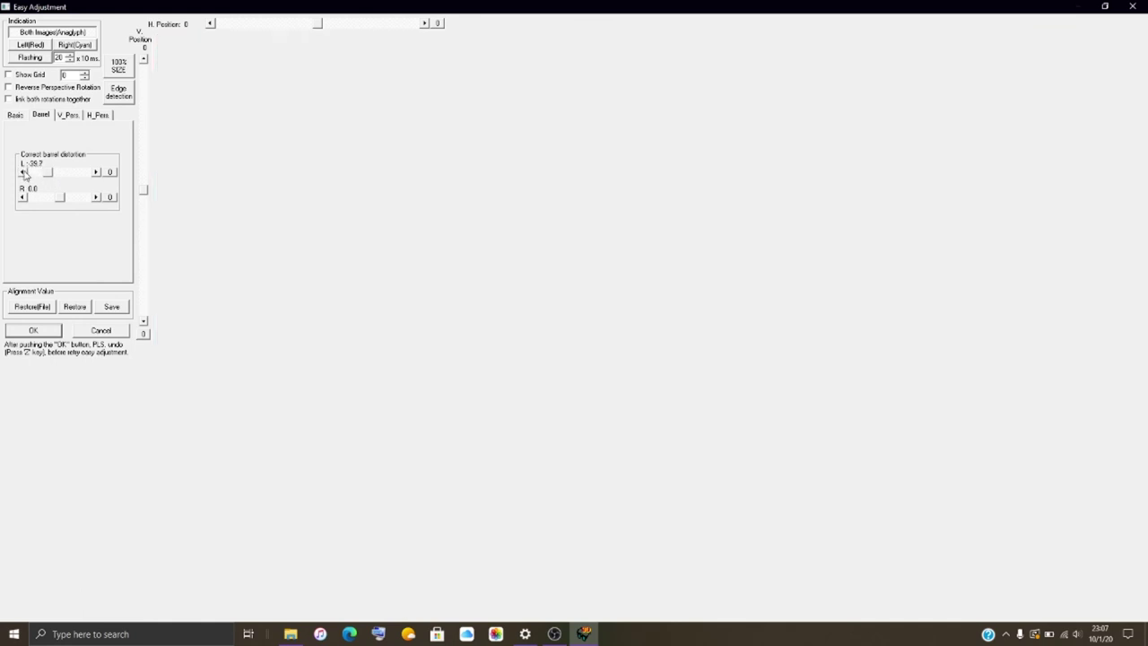